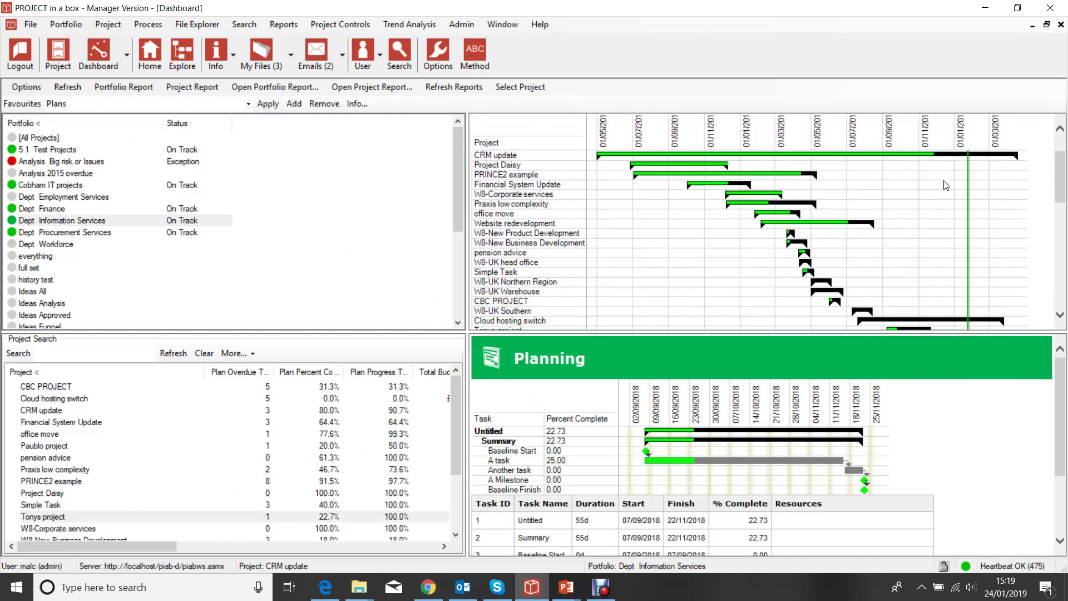
Step: Review the planning report for the current portfolio, then view the history test portfolio's reports for CBC PROJECT and CRM update
drag(1063, 170, 1058, 213)
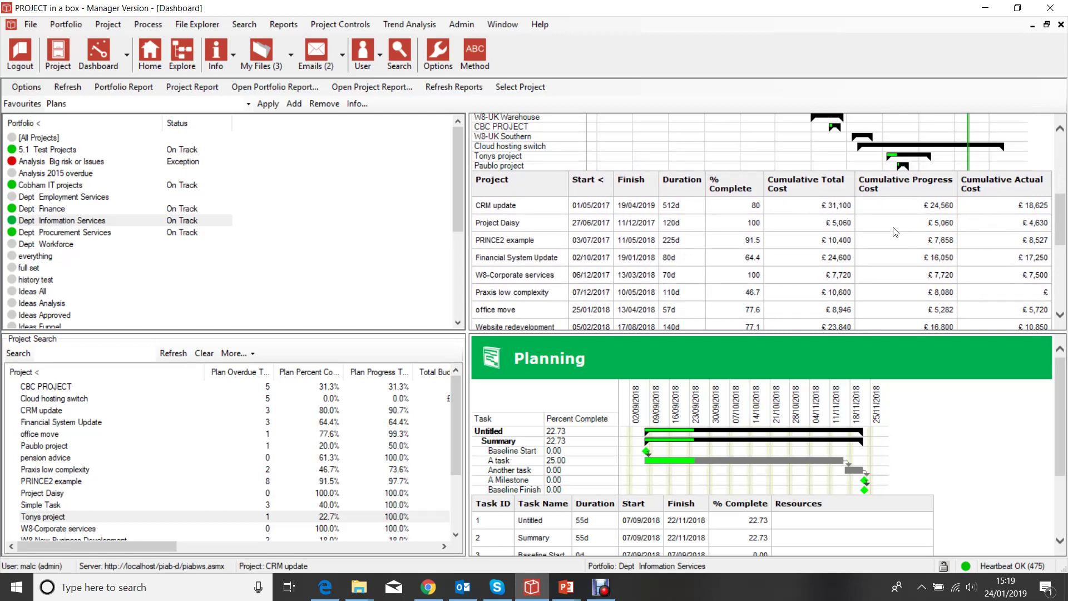
scroll(771, 210, up, 6)
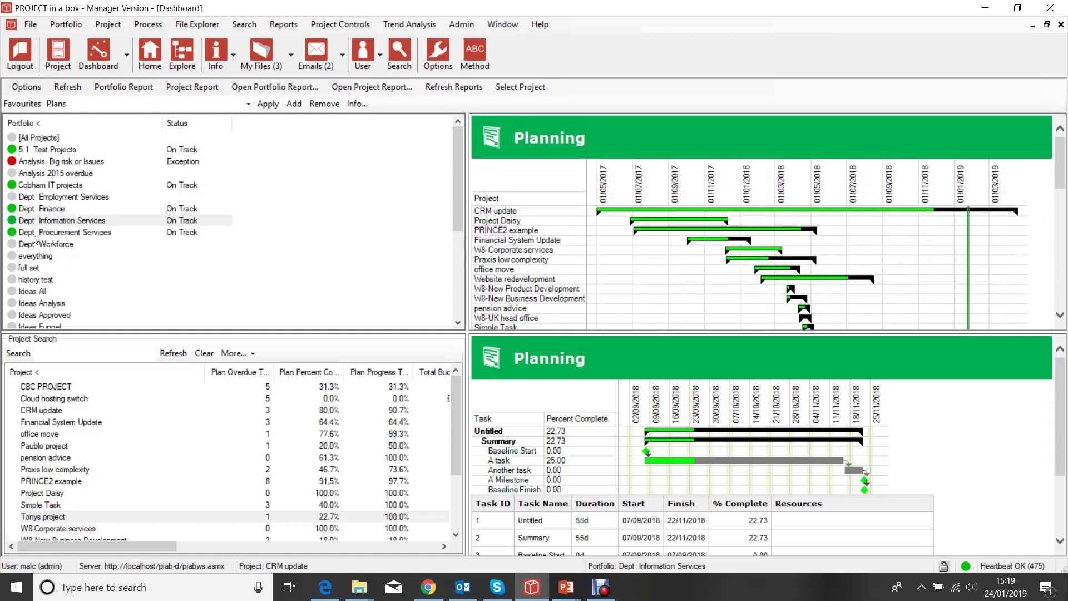
click(41, 281)
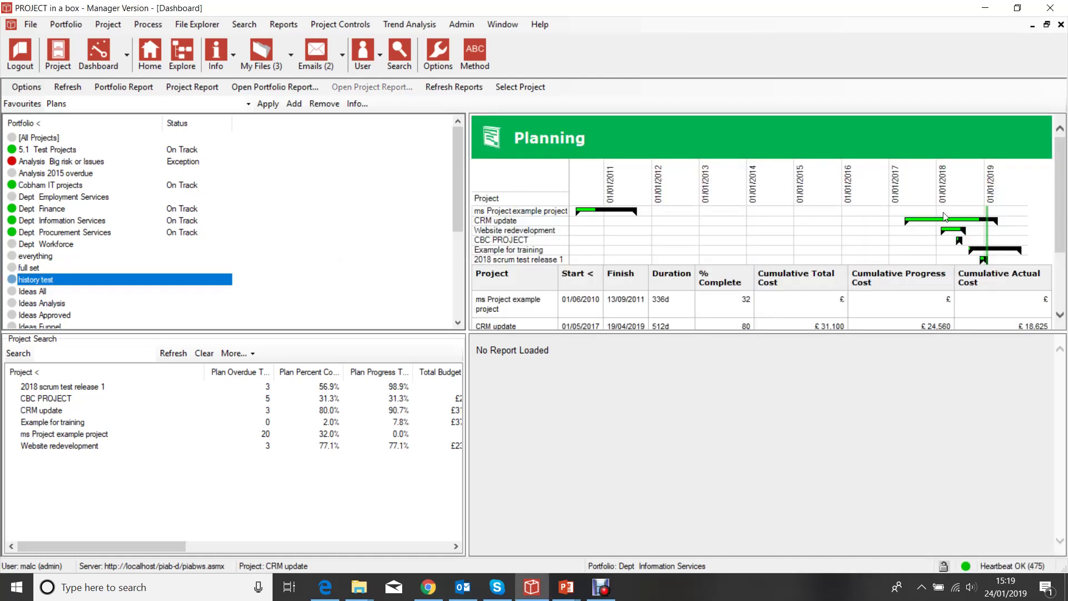
click(59, 401)
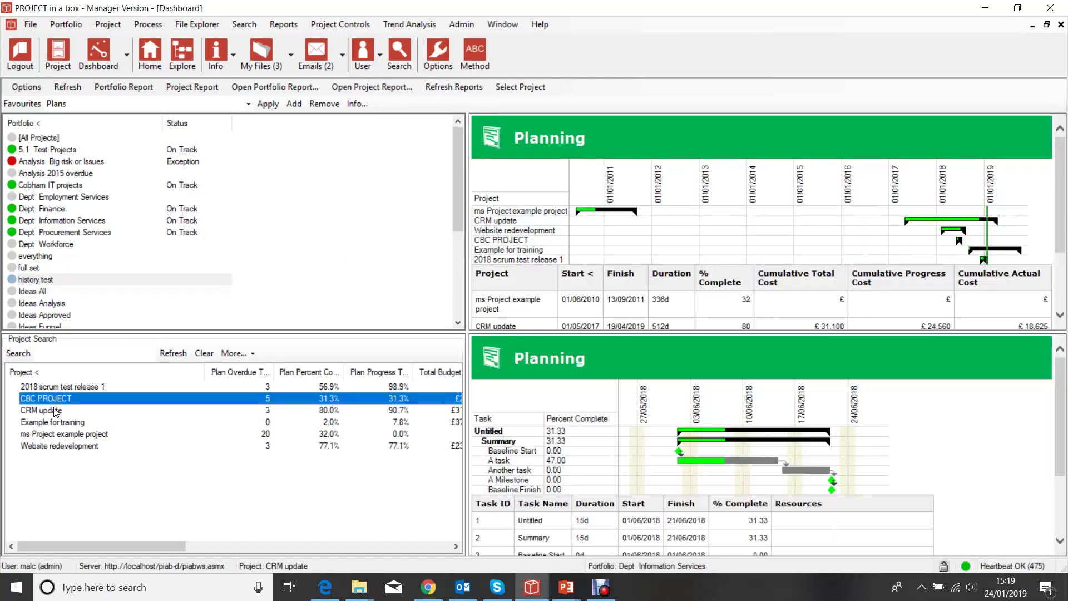
click(55, 411)
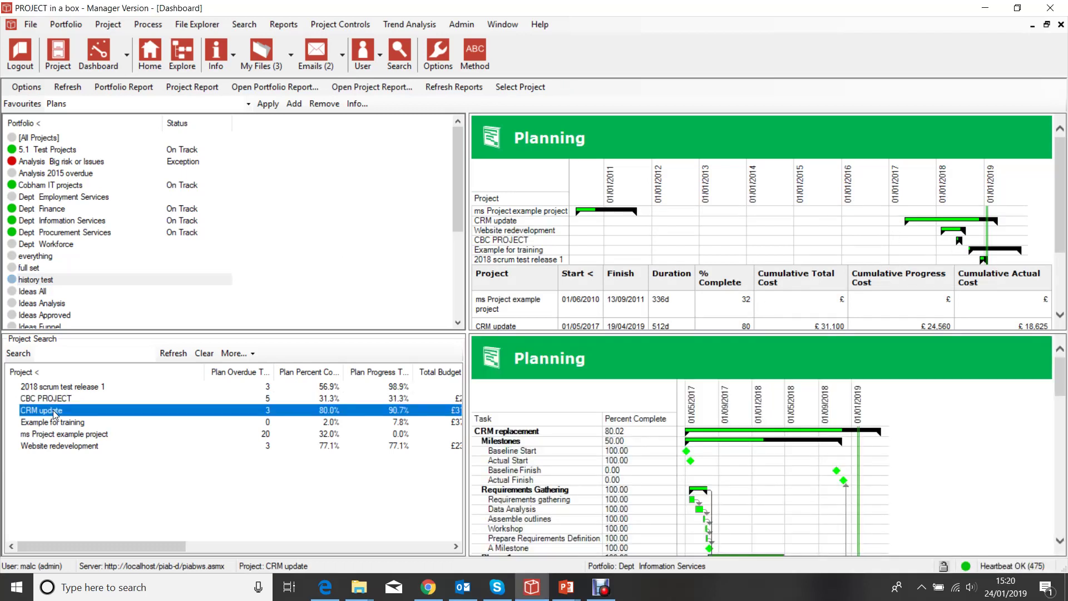
Step: Close the dashboard and select Project Schedule Risks and Issues.spn in the Start stage's Daily Log and Project Controls
click(1046, 25)
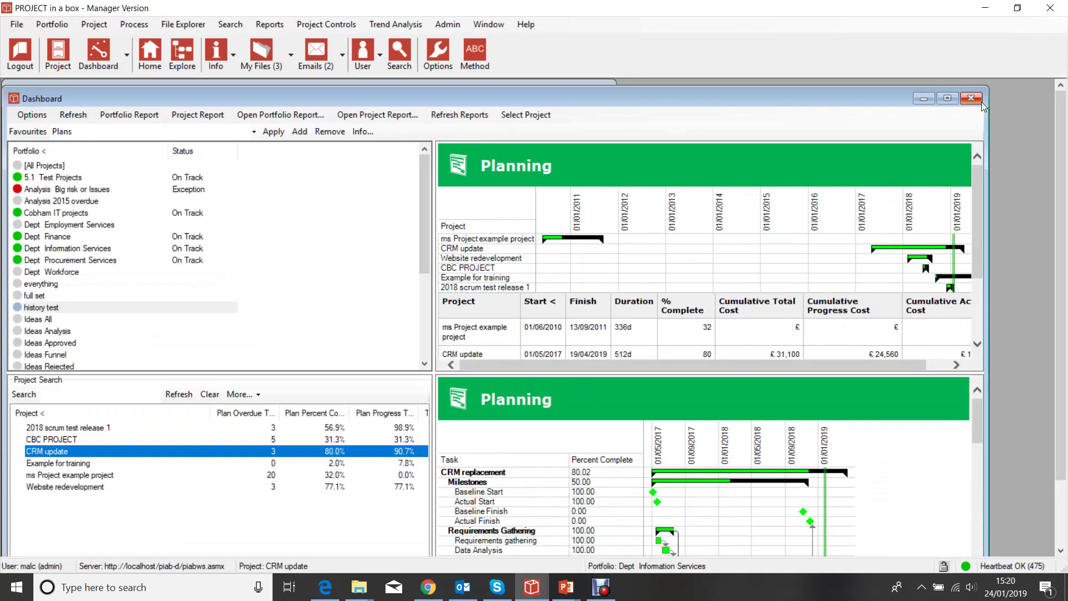
click(971, 99)
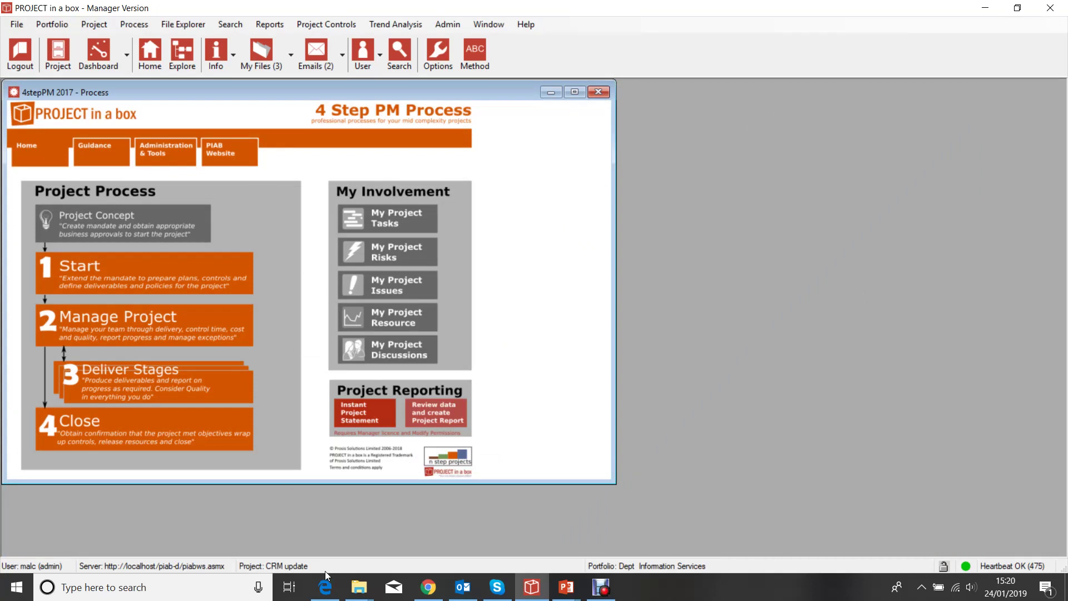
click(109, 276)
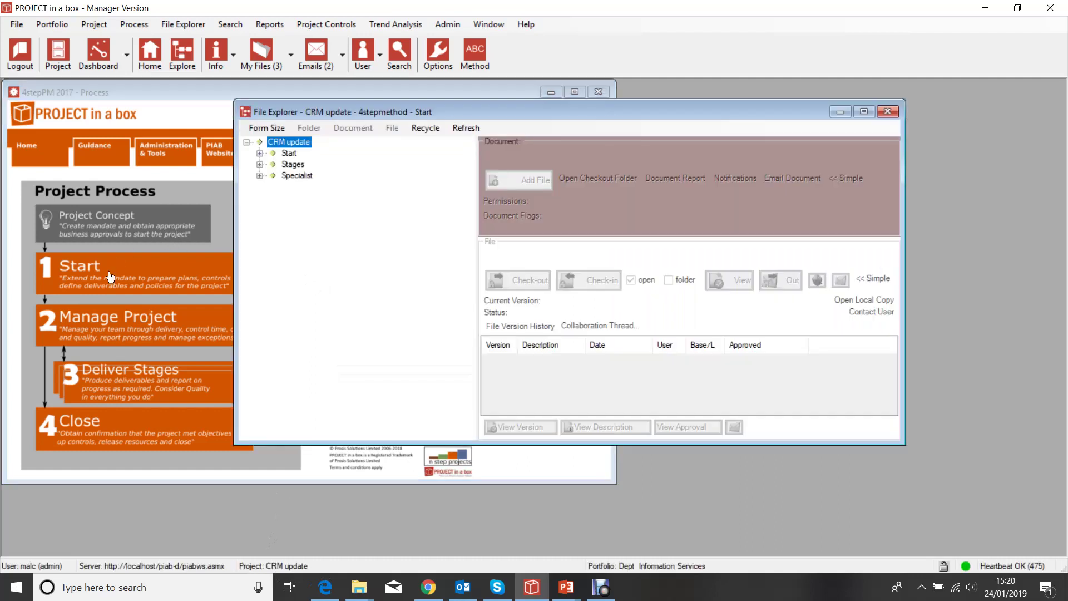
click(259, 153)
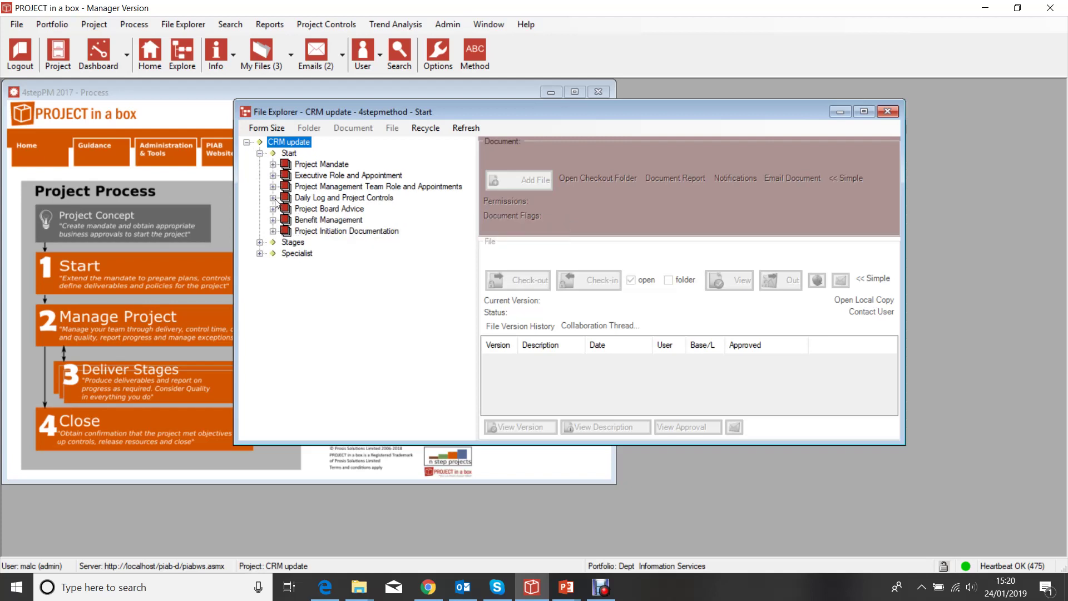
click(273, 198)
click(337, 265)
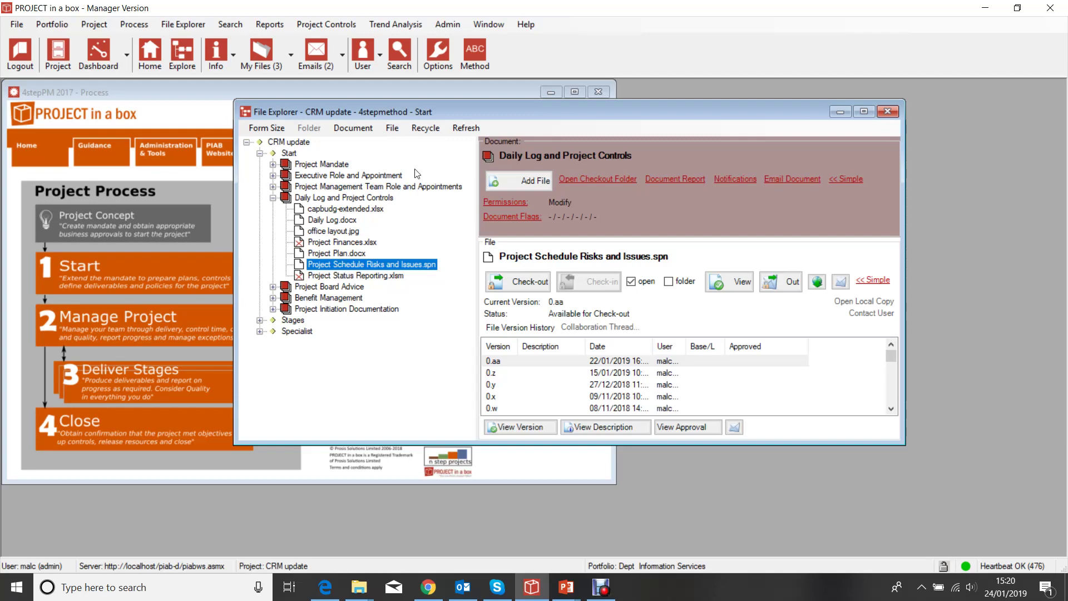
Step: Check in the CRM update project summary info which plan files supply the tasks, risks and issues
drag(443, 112, 599, 216)
click(216, 56)
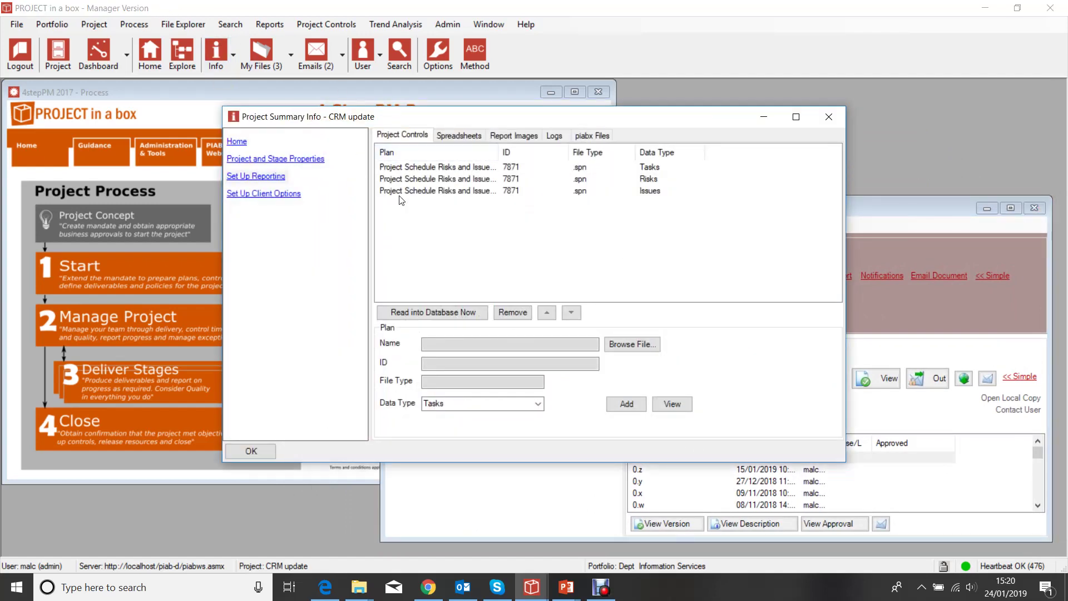
click(641, 168)
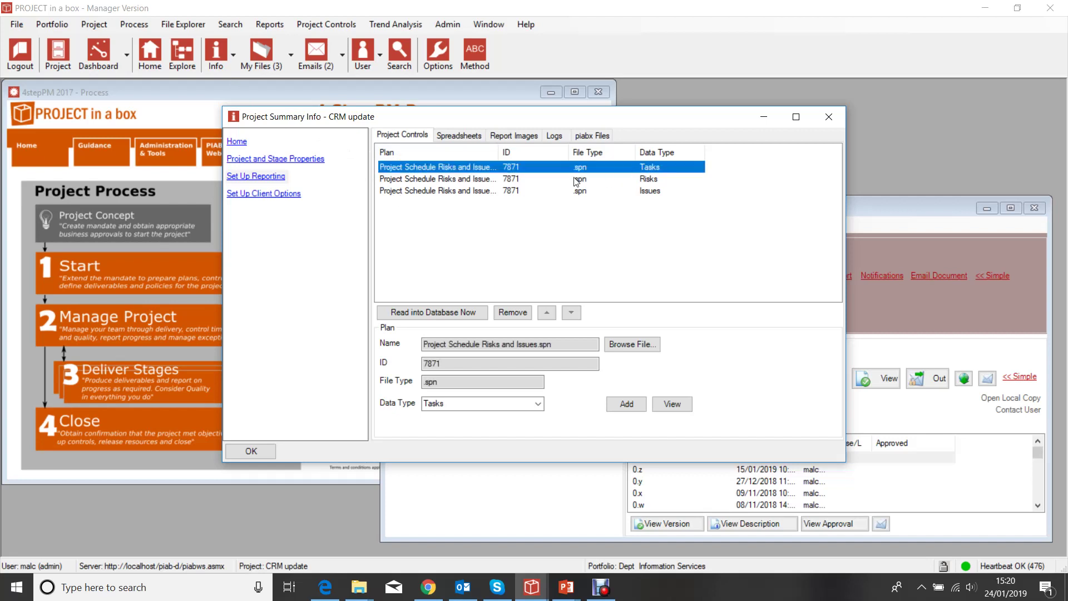
drag(500, 152, 554, 152)
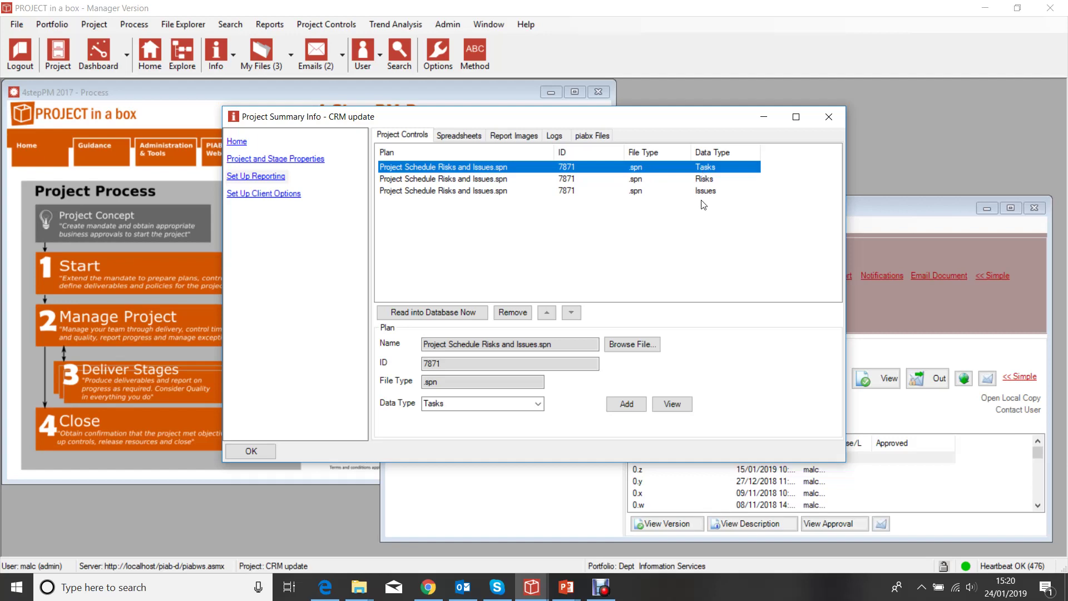
click(823, 117)
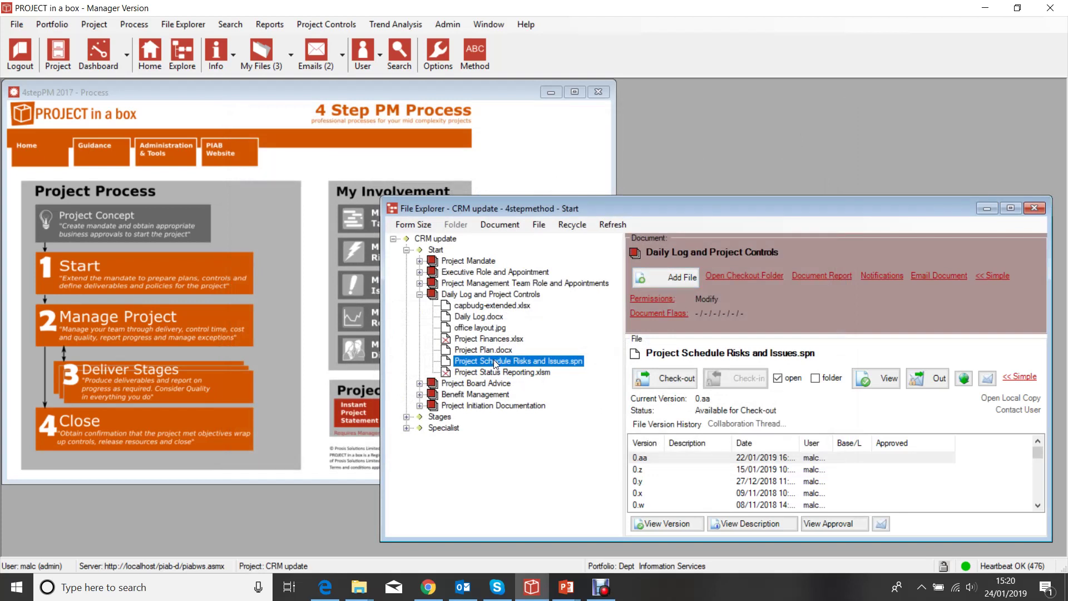
Step: Check out the selected plan file and set task 30, the last task in the plan, to 28% complete
click(660, 383)
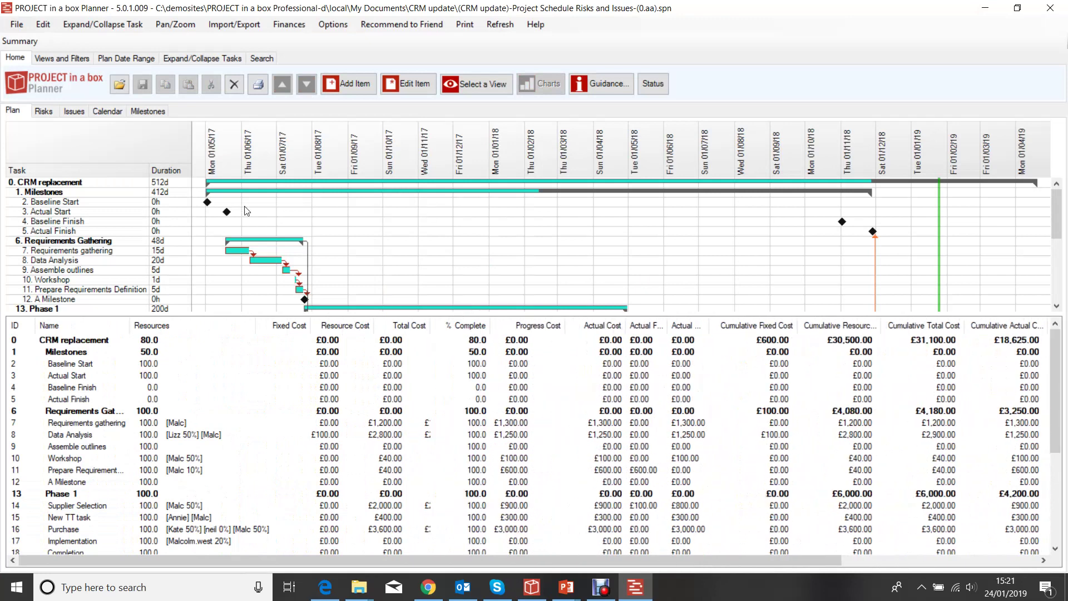
scroll(607, 221, down, 3)
scroll(607, 221, down, 3)
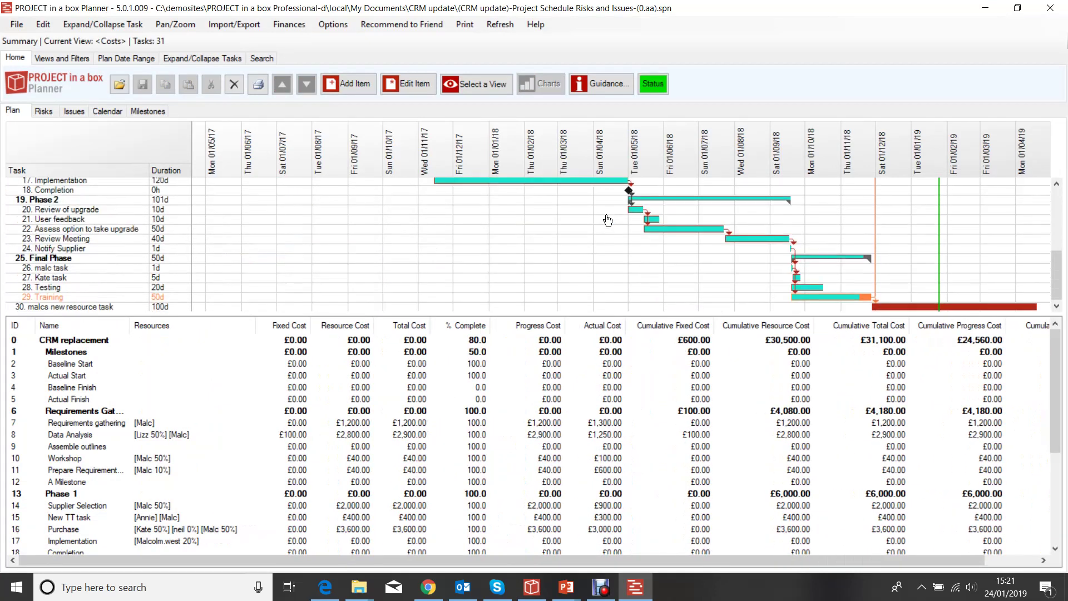
click(909, 307)
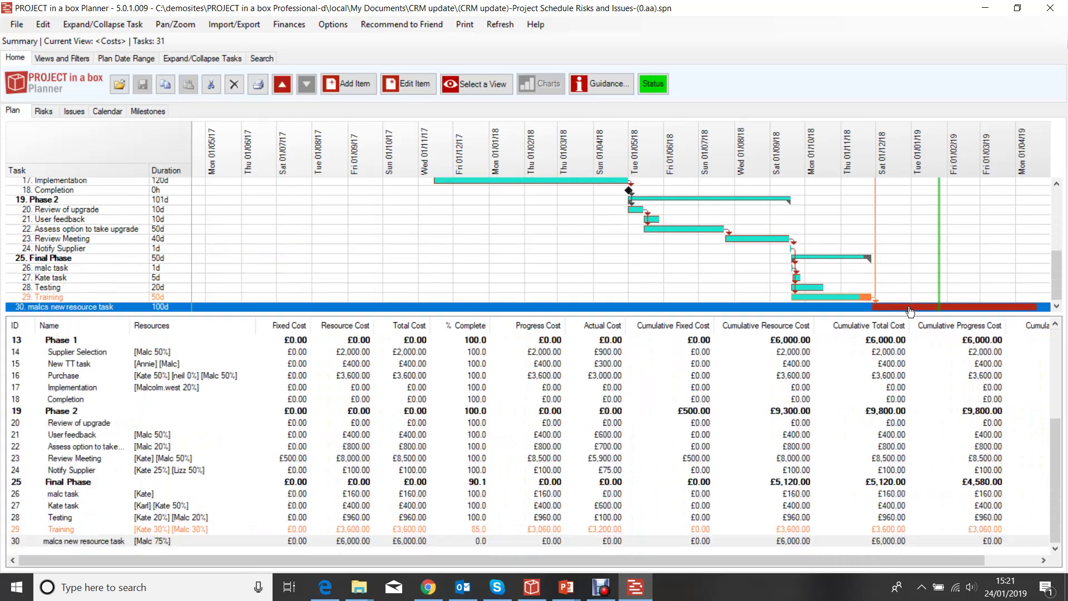
double_click(910, 307)
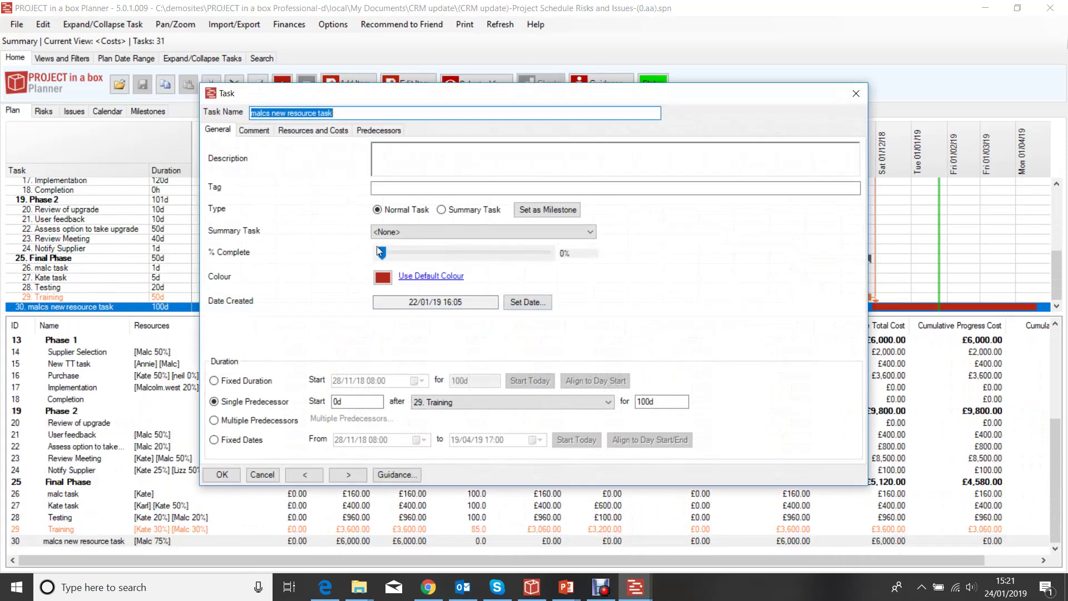
click(390, 253)
mouse_move(411, 257)
mouse_down()
mouse_move(438, 256)
mouse_move(430, 256)
mouse_up()
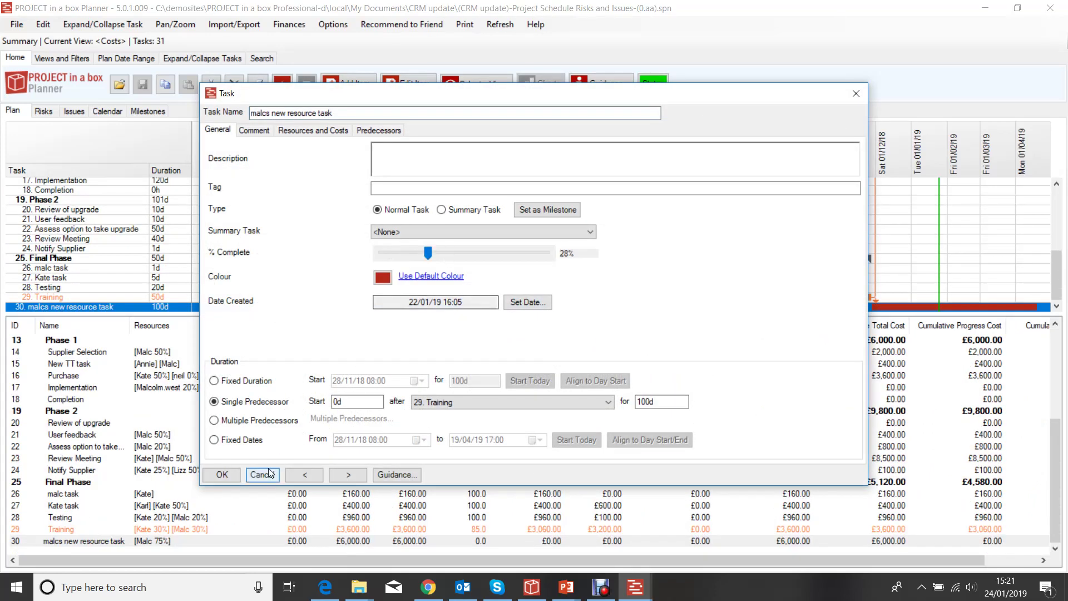
click(222, 474)
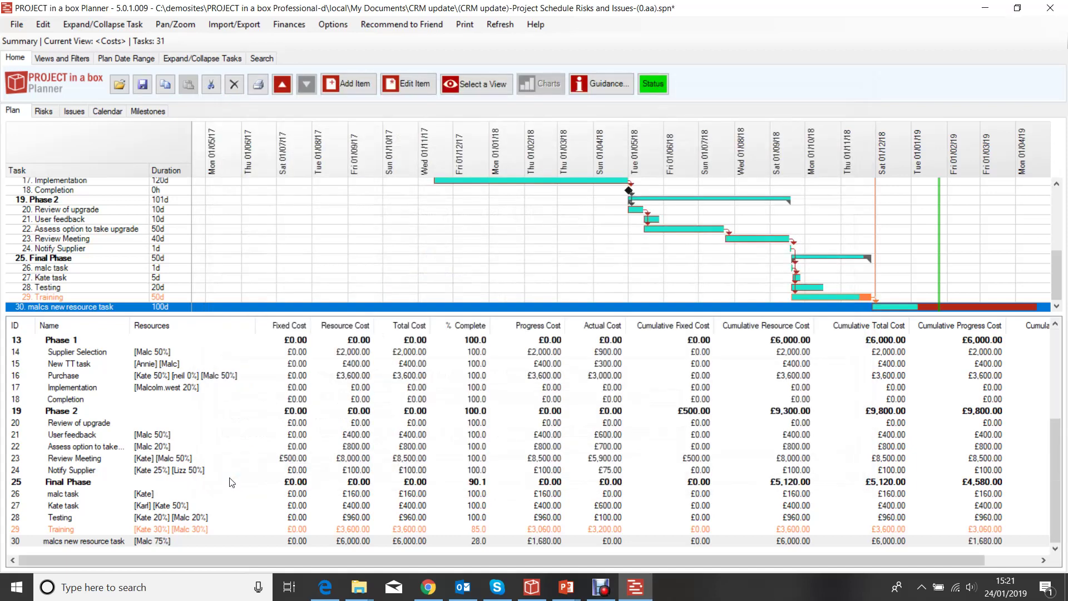
Step: Add a comment to task 30 reading ",mnvLKsD" with "sdg/SDH" below it
double_click(380, 307)
click(256, 132)
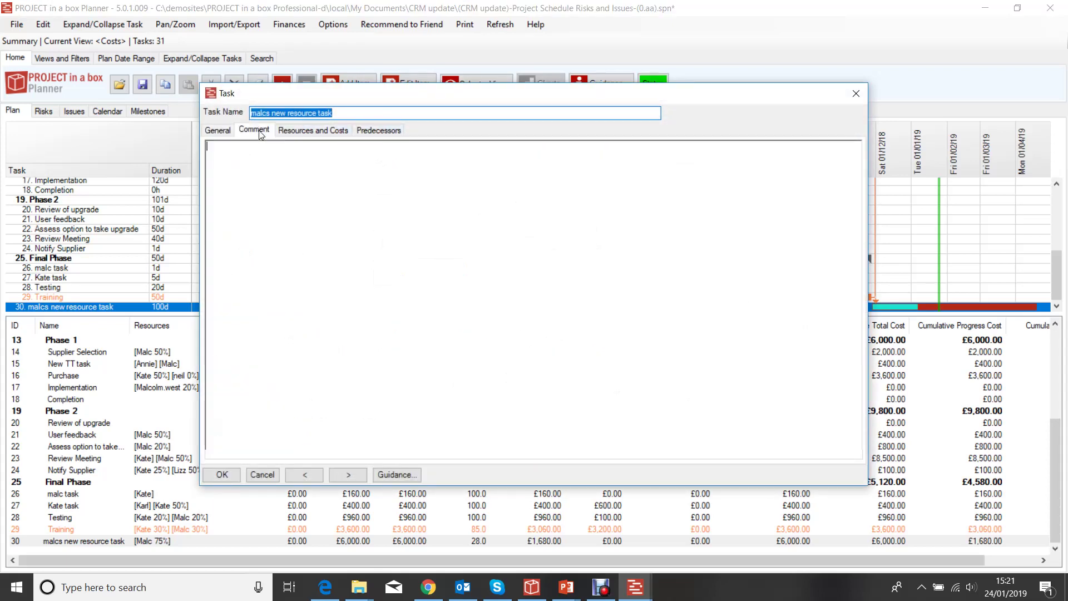
text(,mnvLKsD  )
text(sdg/SDH)
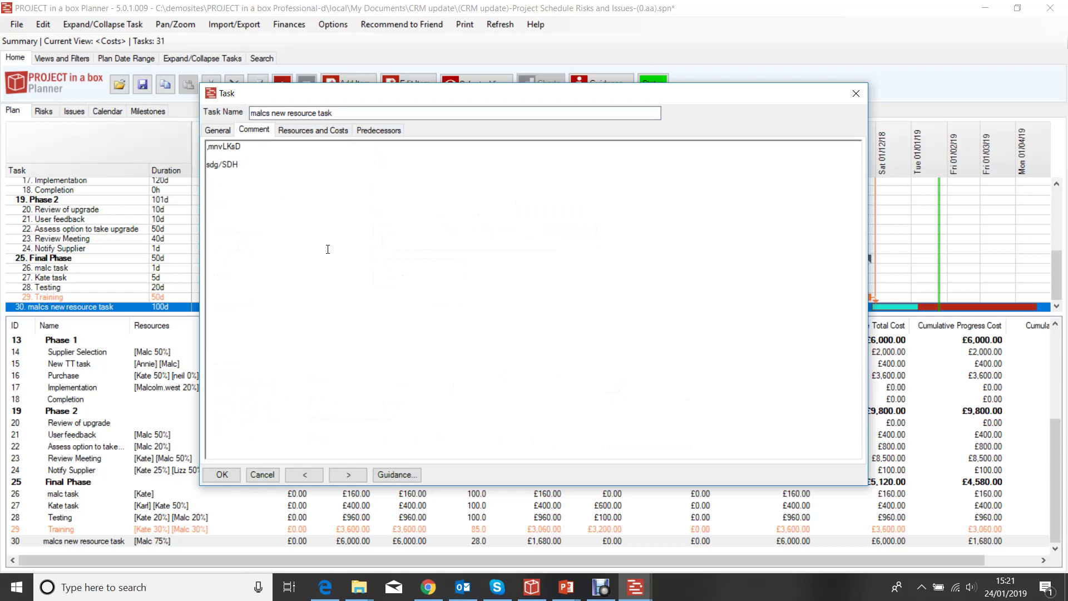
click(233, 475)
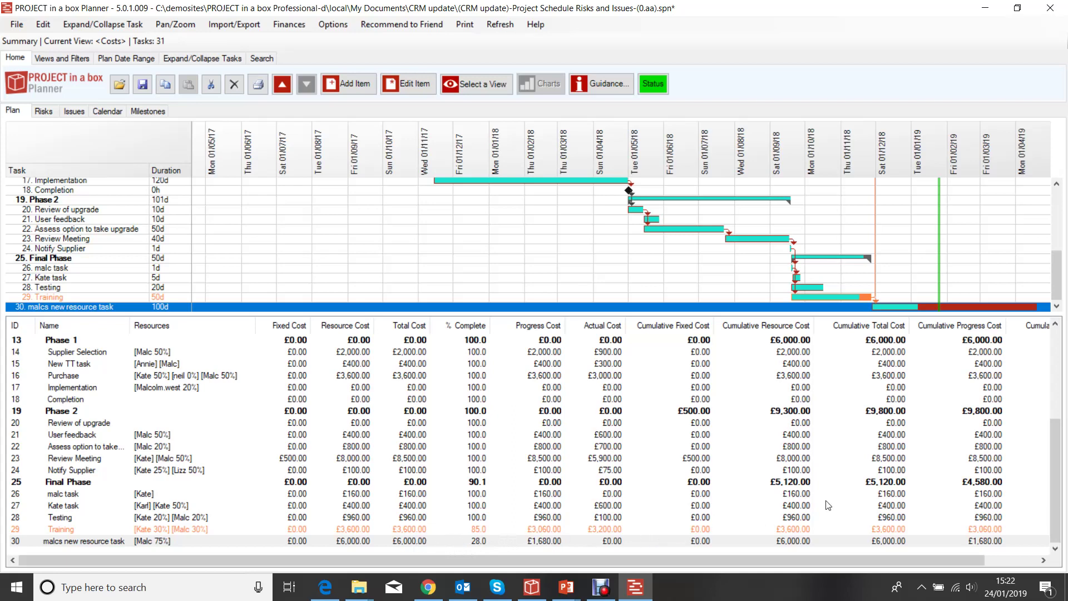
Step: Review the plan's summary costs and its overall status and progress to date
scroll(857, 496, up, 5)
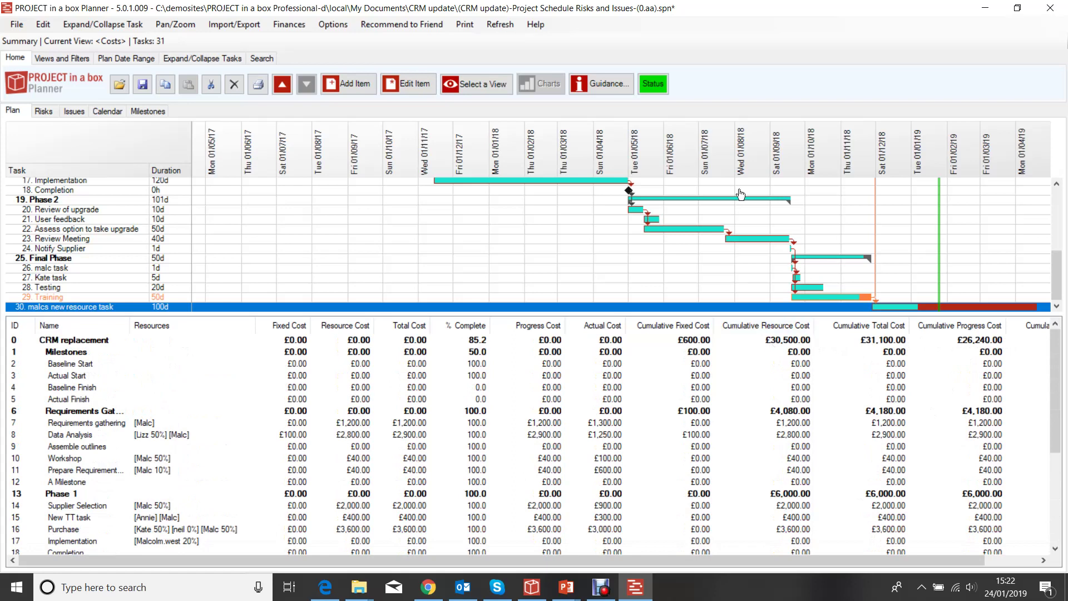
click(653, 84)
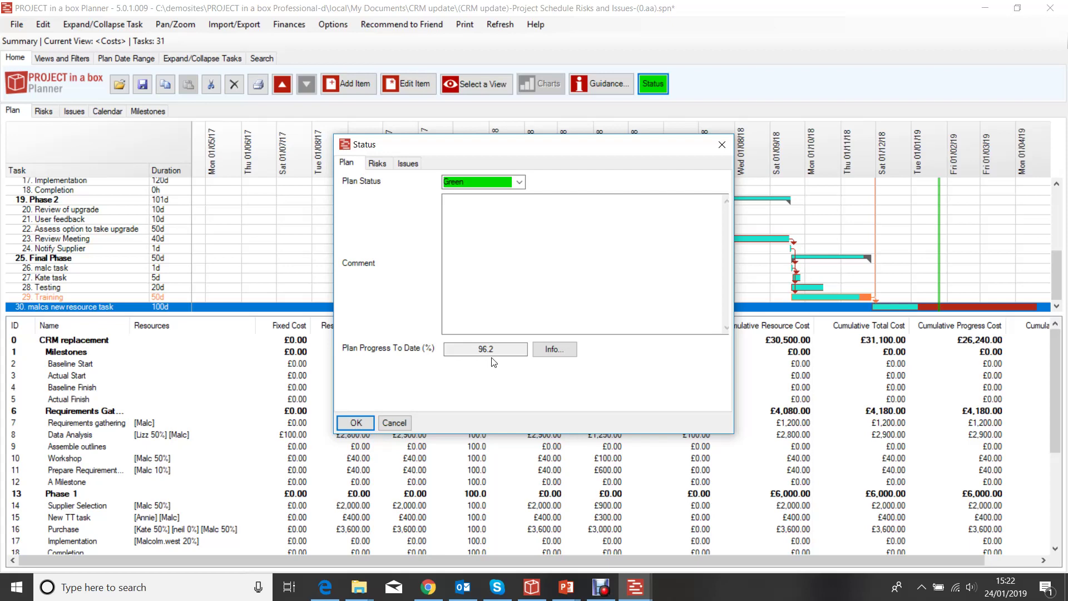
click(356, 423)
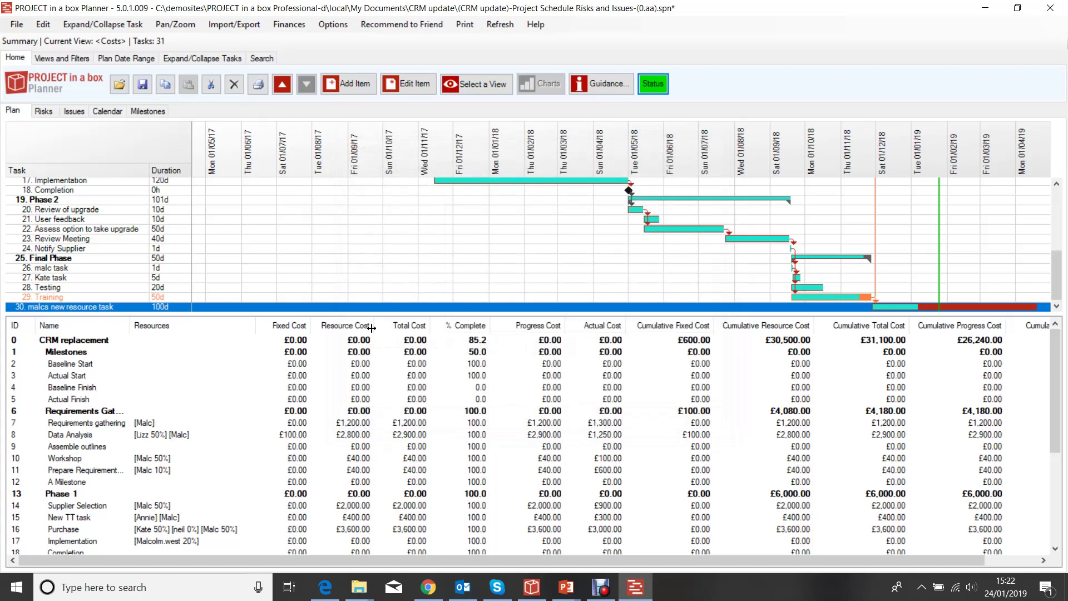
Step: Save and close the plan, then check it in with a Level 2 version increment
click(142, 84)
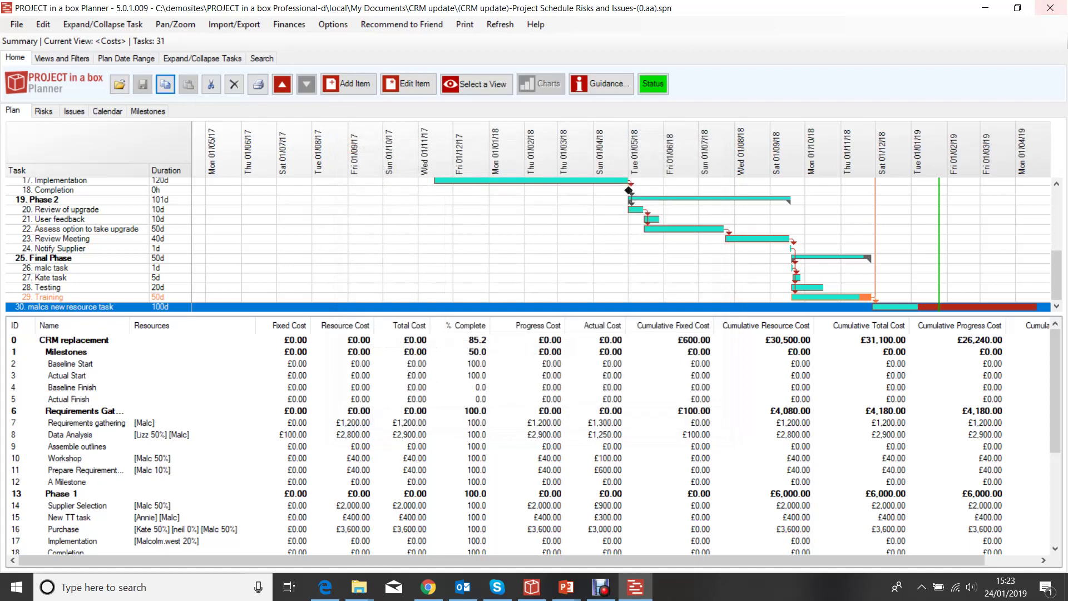
click(1050, 7)
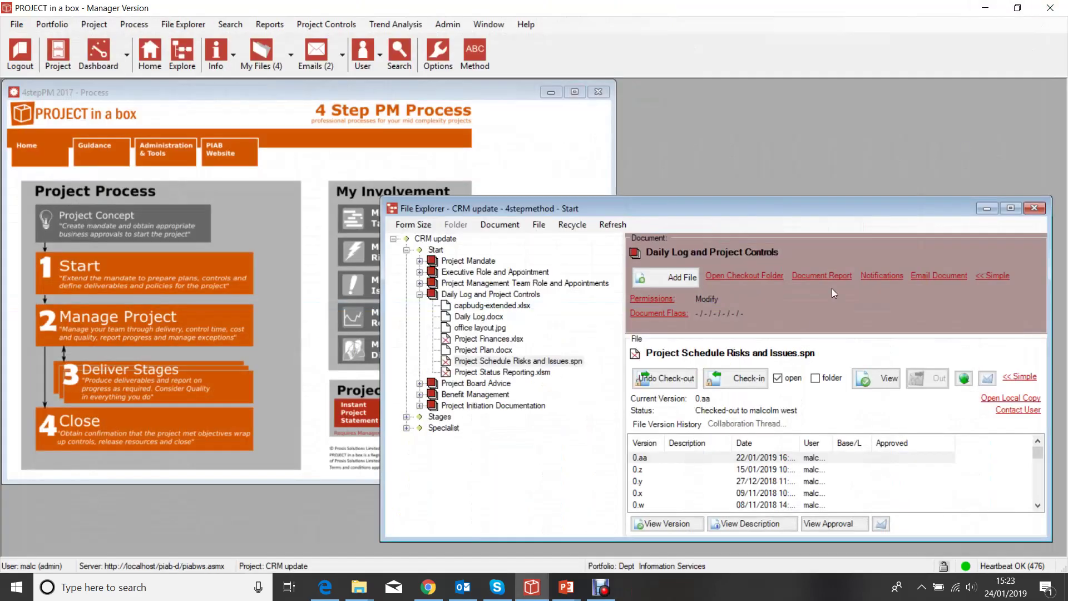
click(739, 377)
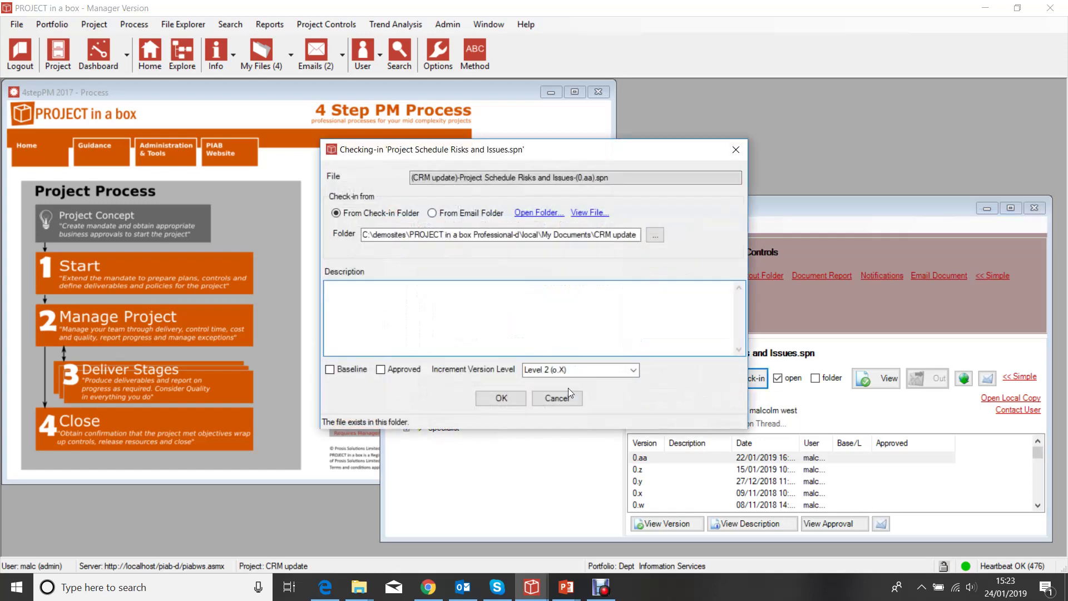
click(499, 398)
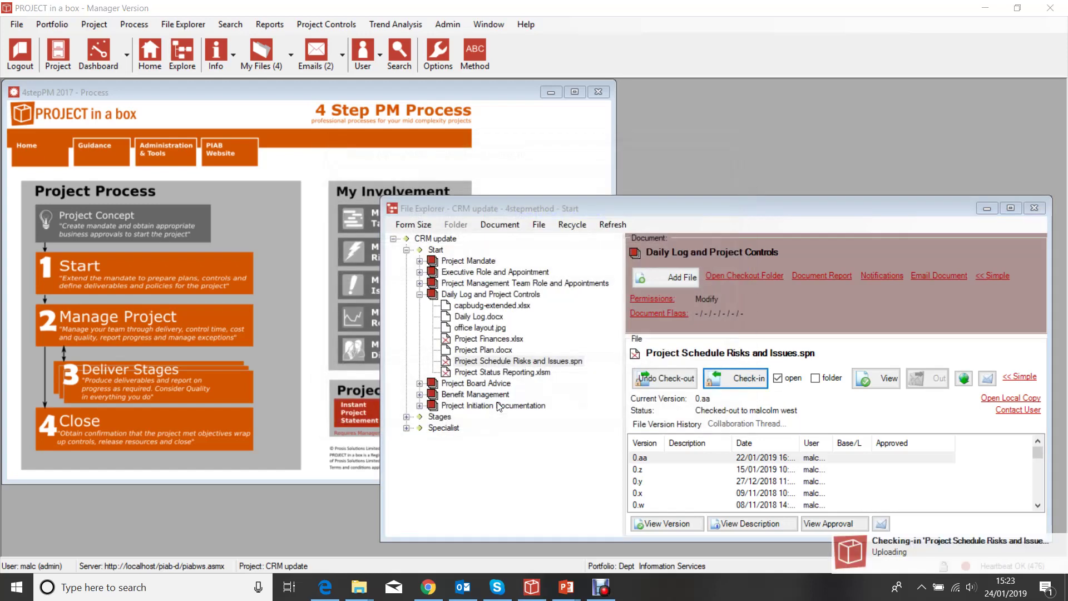
Step: View the personal task list for the CRM update project and examine the last task's completion
click(525, 147)
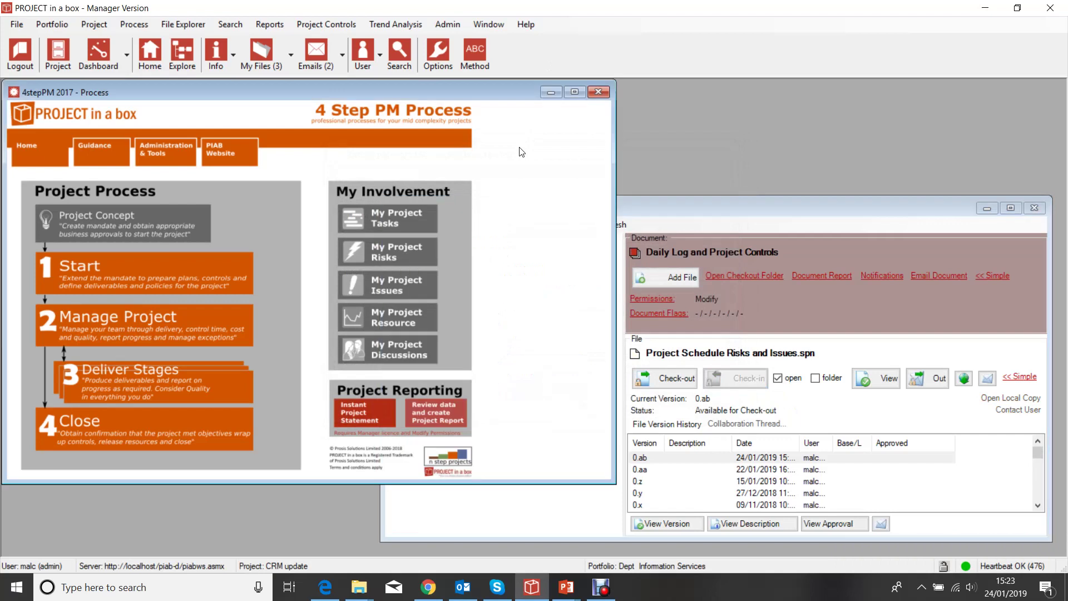
click(393, 223)
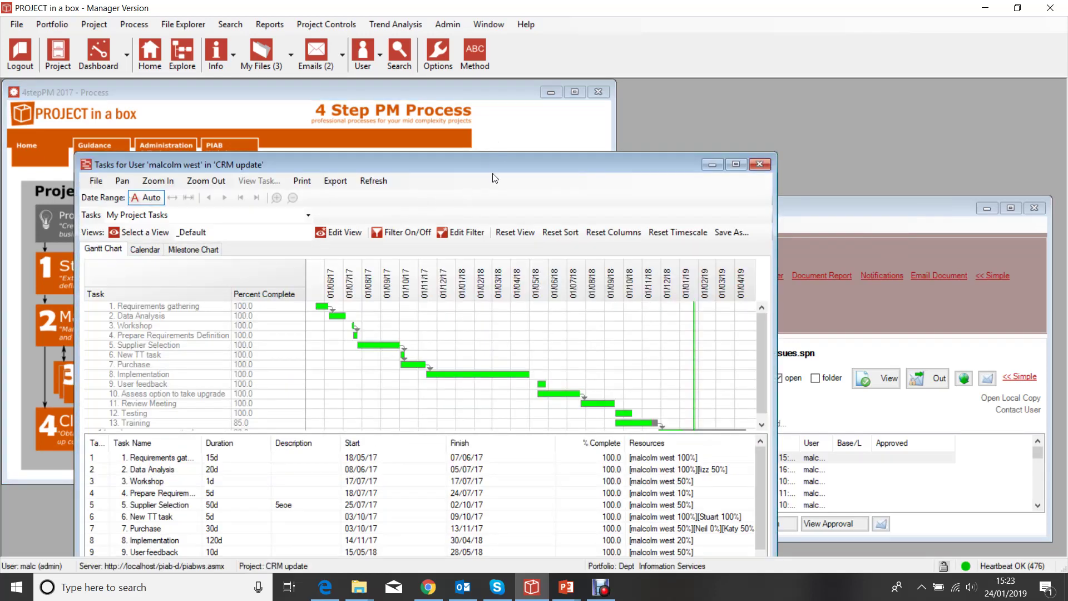
drag(504, 165, 652, 99)
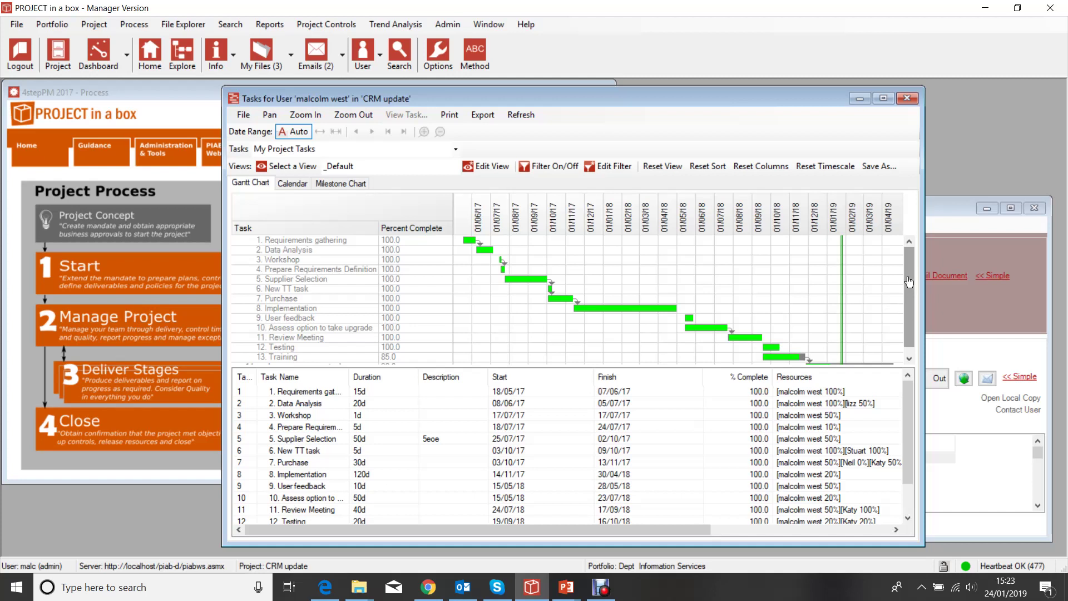
mouse_move(906, 289)
mouse_down()
mouse_move(907, 303)
mouse_move(908, 276)
mouse_up()
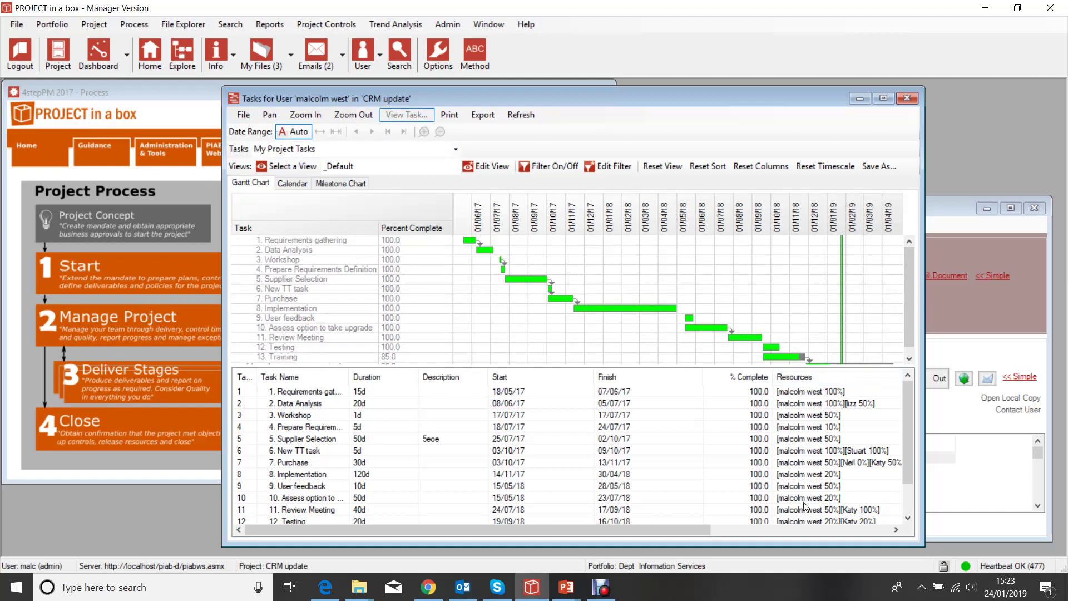
scroll(806, 500, down, 1)
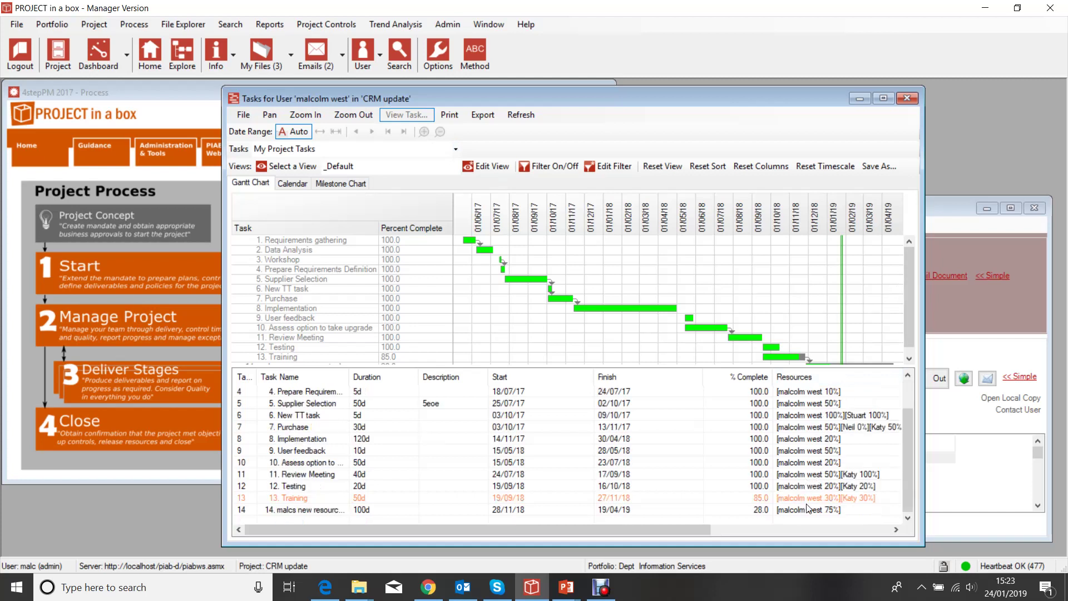
Step: Read the comment recorded on task 14, malcs new resource task, in its task details
scroll(856, 365, down, 1)
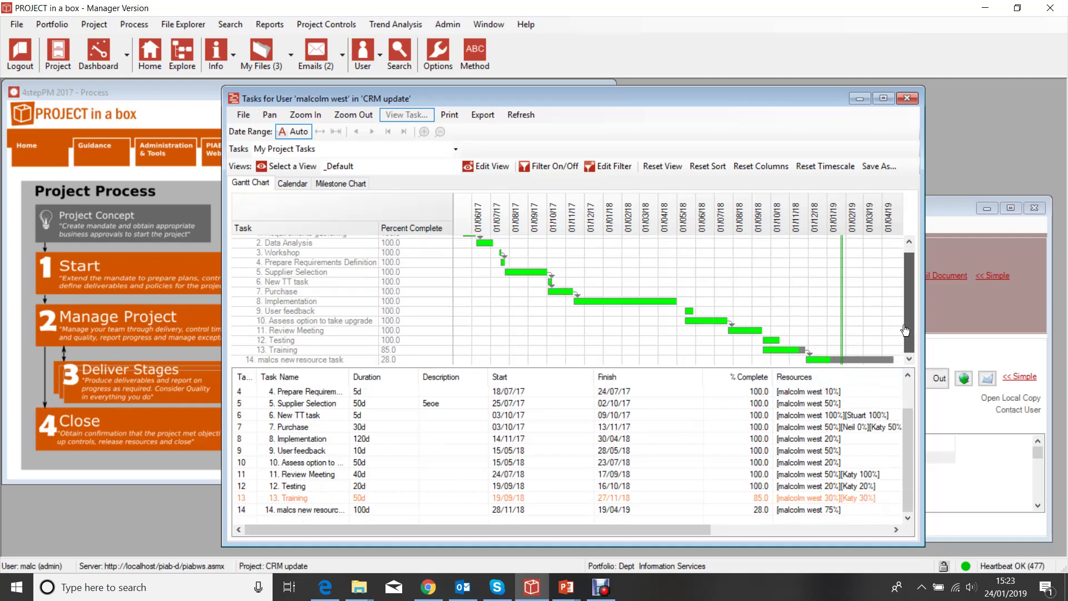
double_click(856, 364)
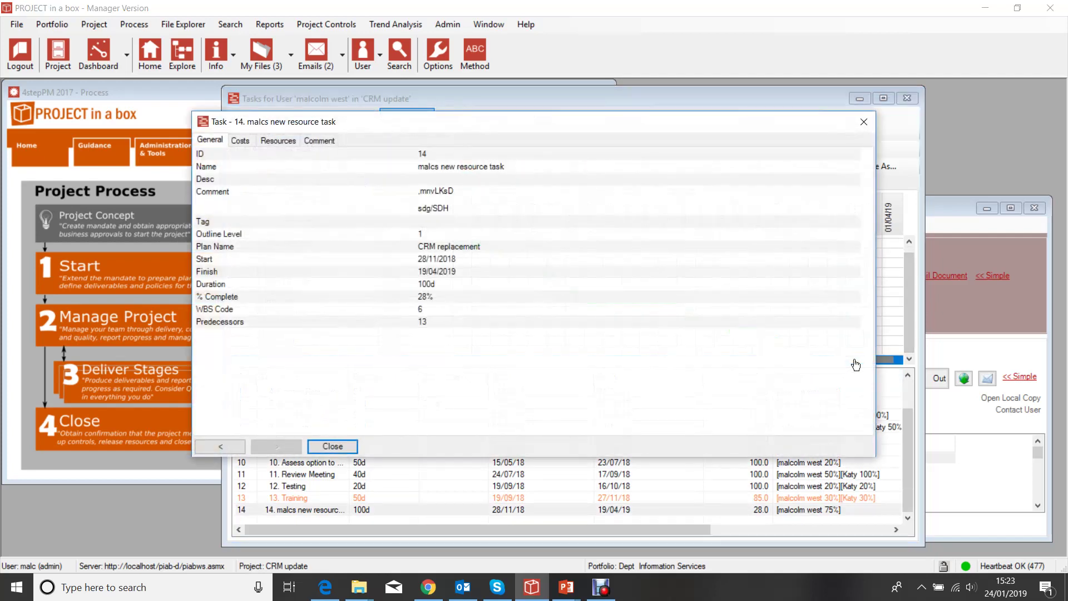
click(320, 142)
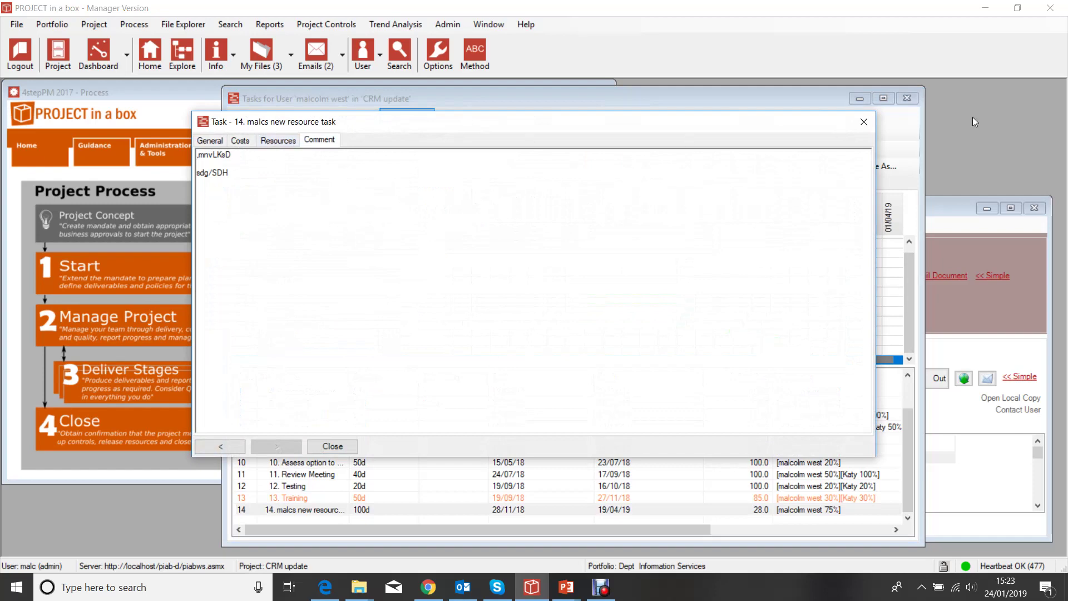
click(863, 122)
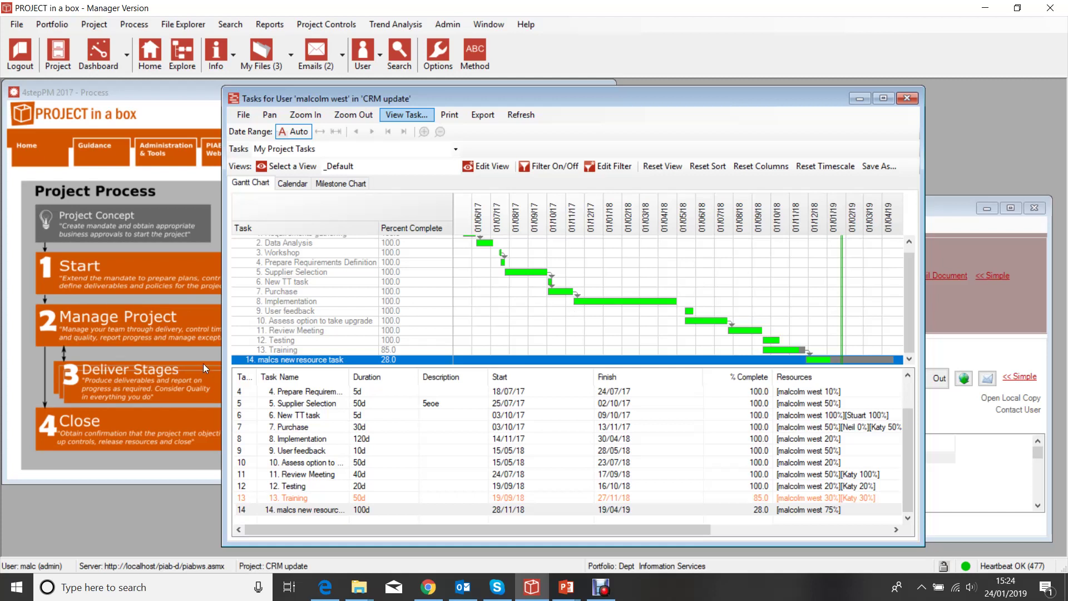
Step: Switch the task list to All My Tasks and review the assigned tasks across all projects
click(456, 149)
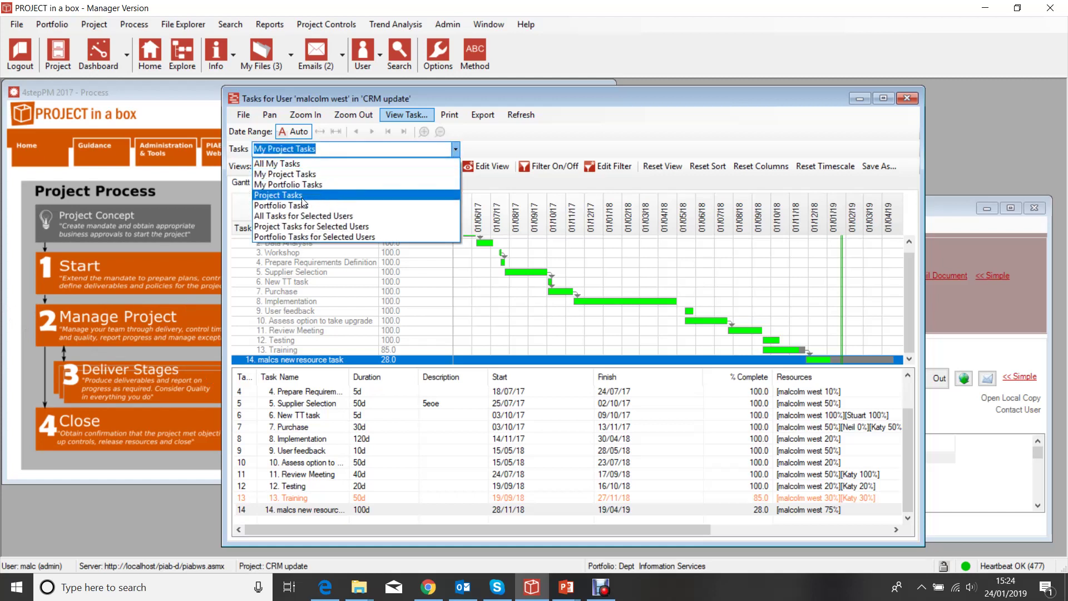
click(291, 163)
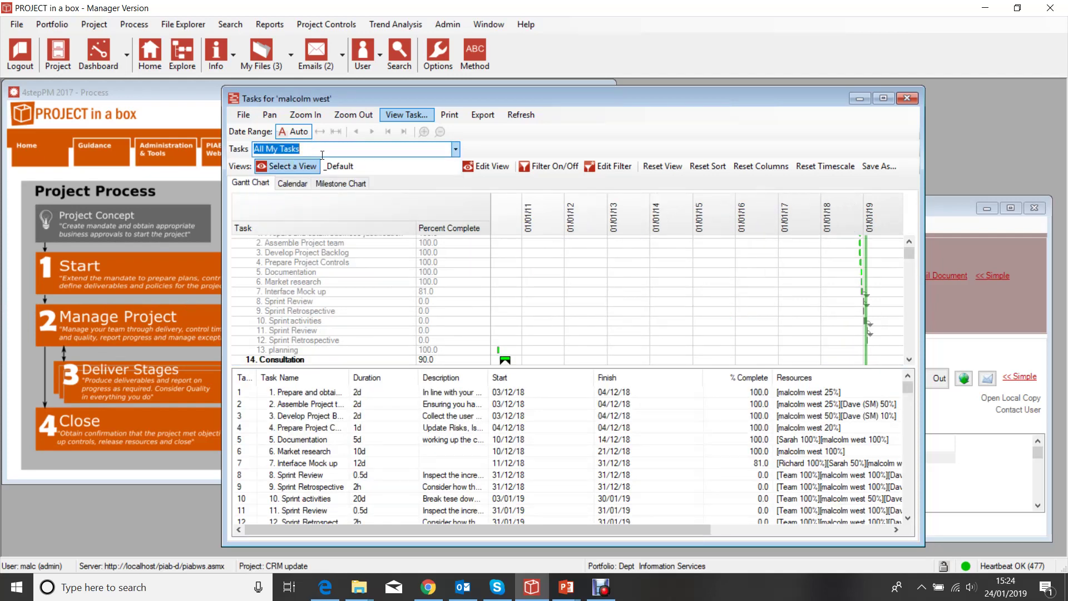
drag(909, 262, 905, 357)
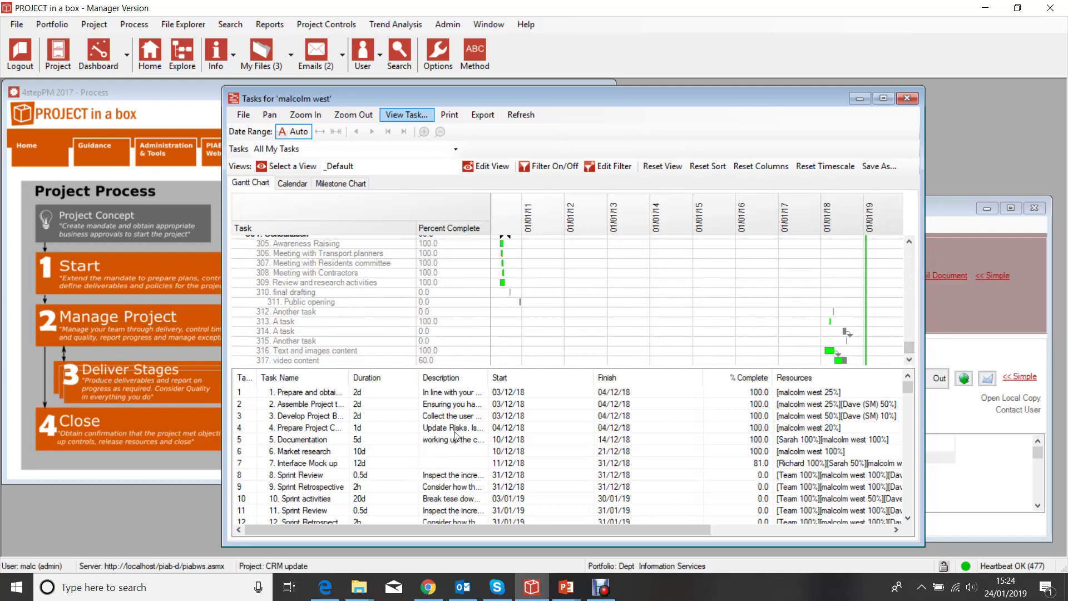
mouse_move(909, 350)
mouse_down()
mouse_move(907, 269)
mouse_move(906, 362)
mouse_up()
Step: Switch the list to Project Tasks, maximise its window and review progress across the CRM update project's phases
click(456, 149)
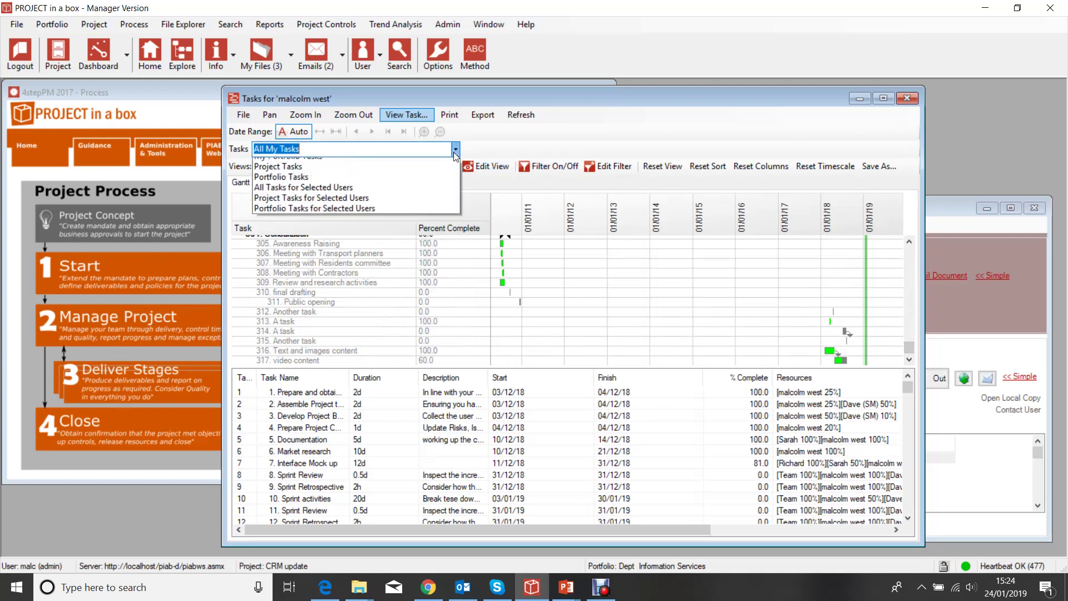
click(332, 195)
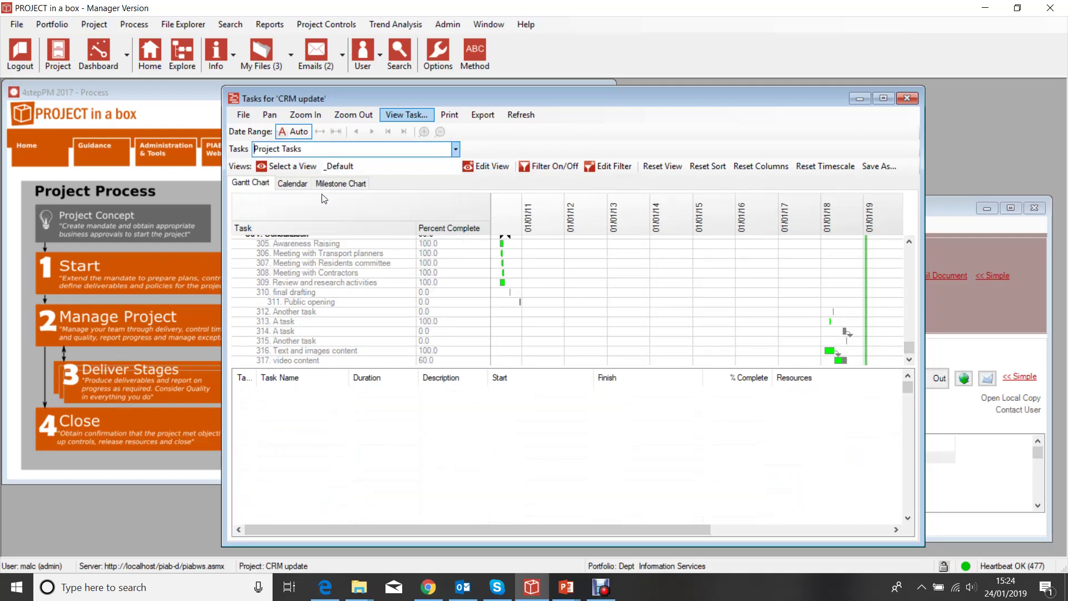
drag(908, 322, 902, 357)
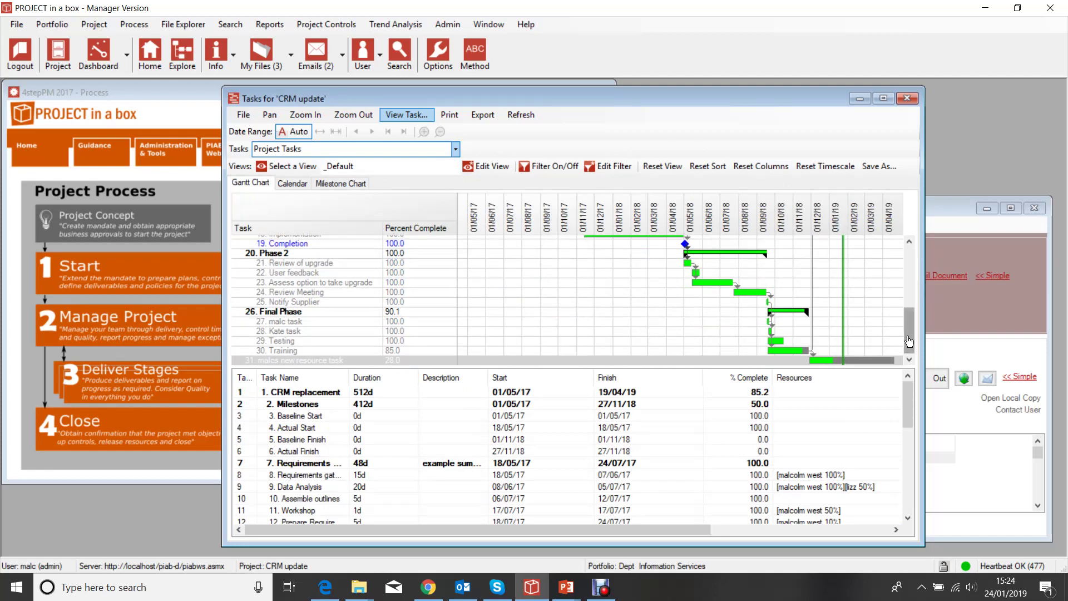
mouse_move(904, 399)
mouse_down()
mouse_move(903, 475)
mouse_move(908, 378)
mouse_up()
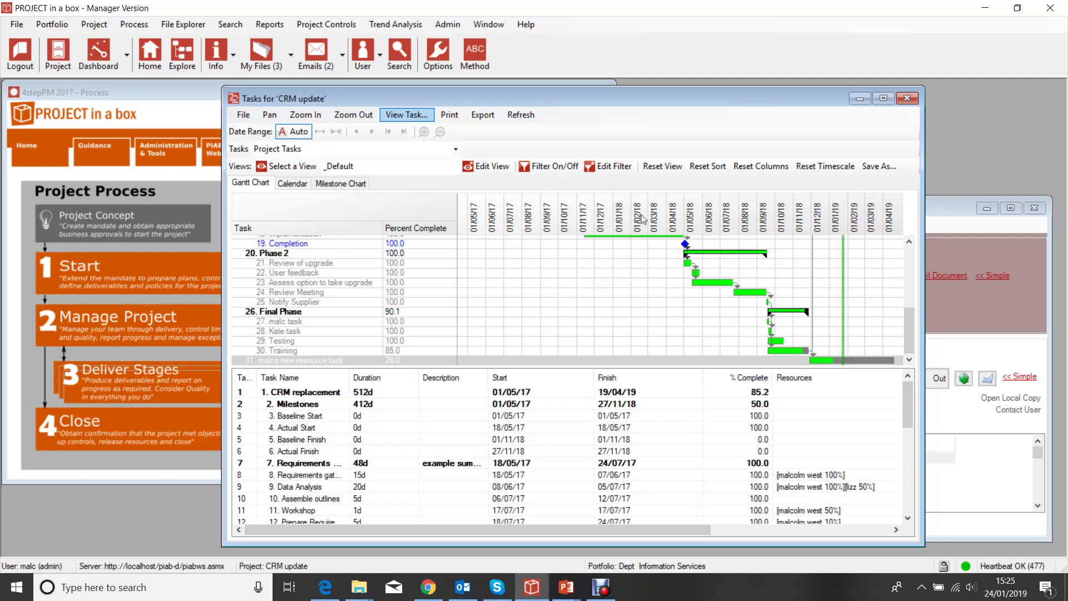
click(883, 99)
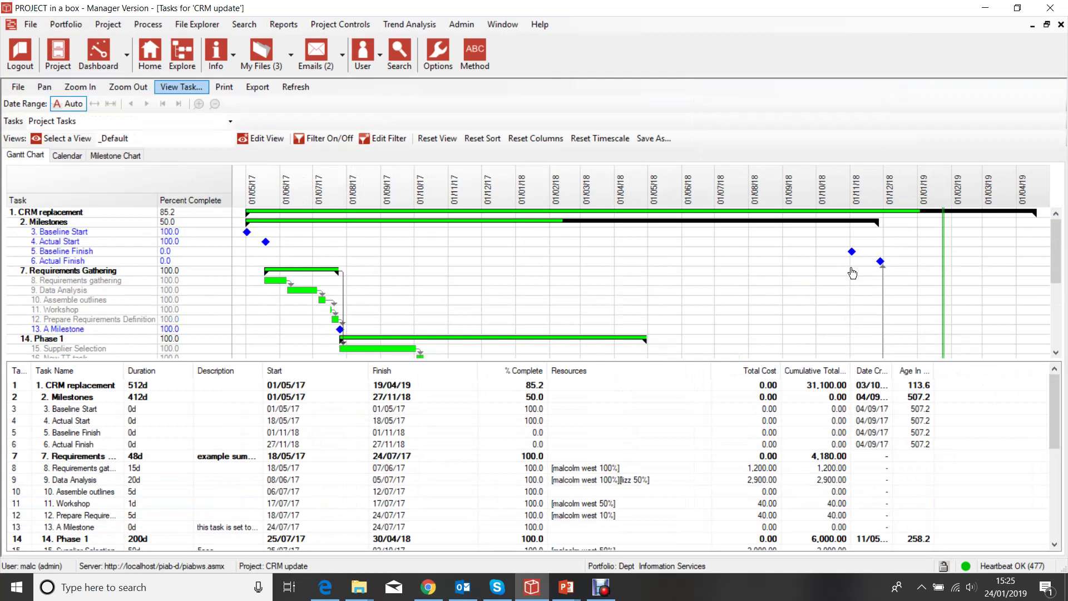
scroll(839, 256, down, 3)
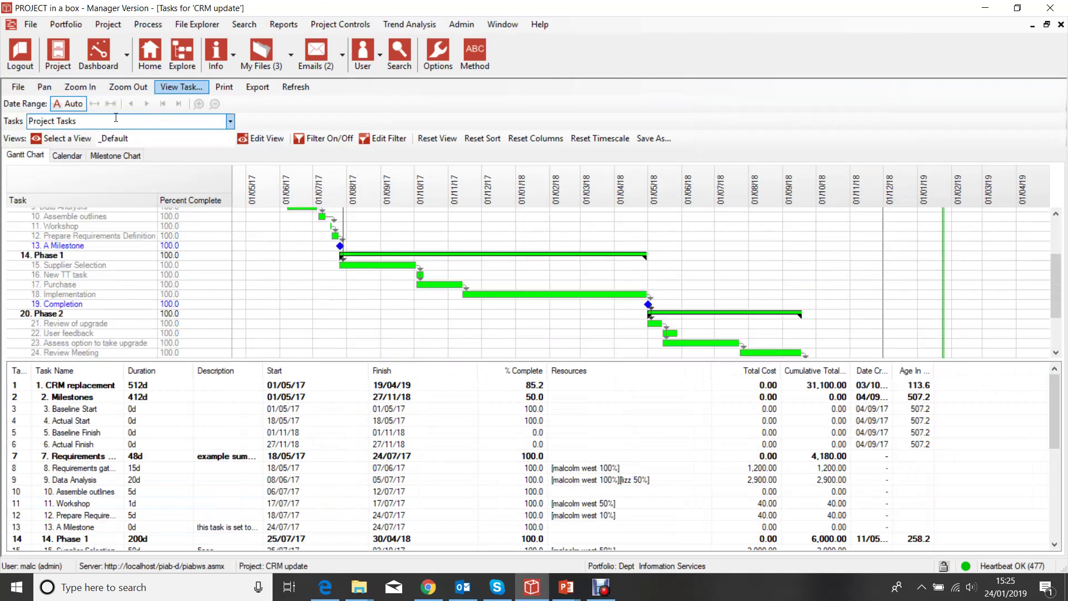
Step: Switch the list to Portfolio Tasks and locate milestone 256 under W8-Corporate Services in the task table
click(229, 121)
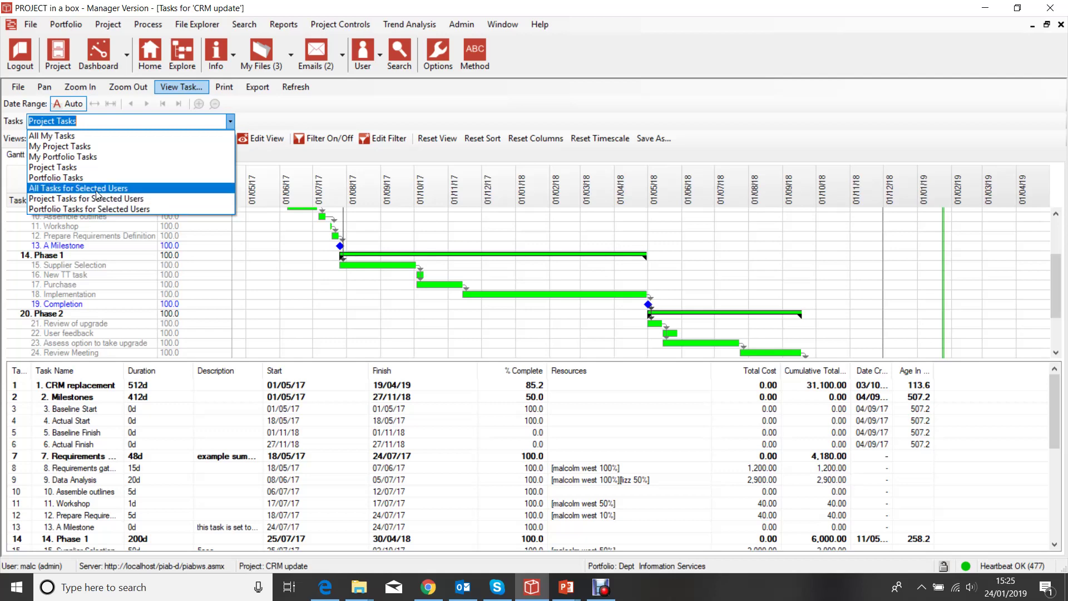
click(87, 178)
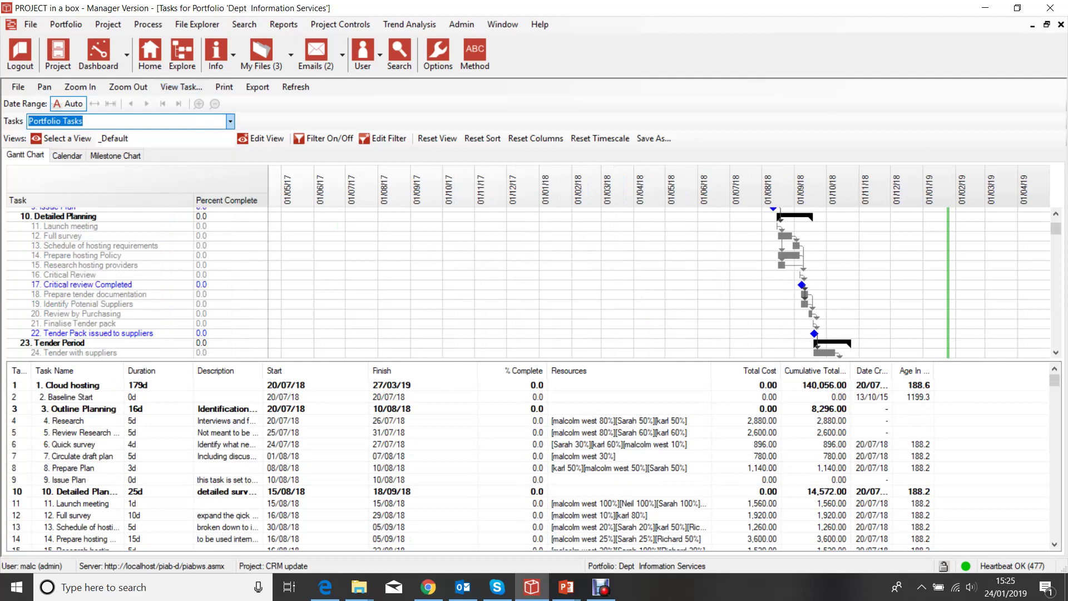
drag(1056, 240, 1058, 367)
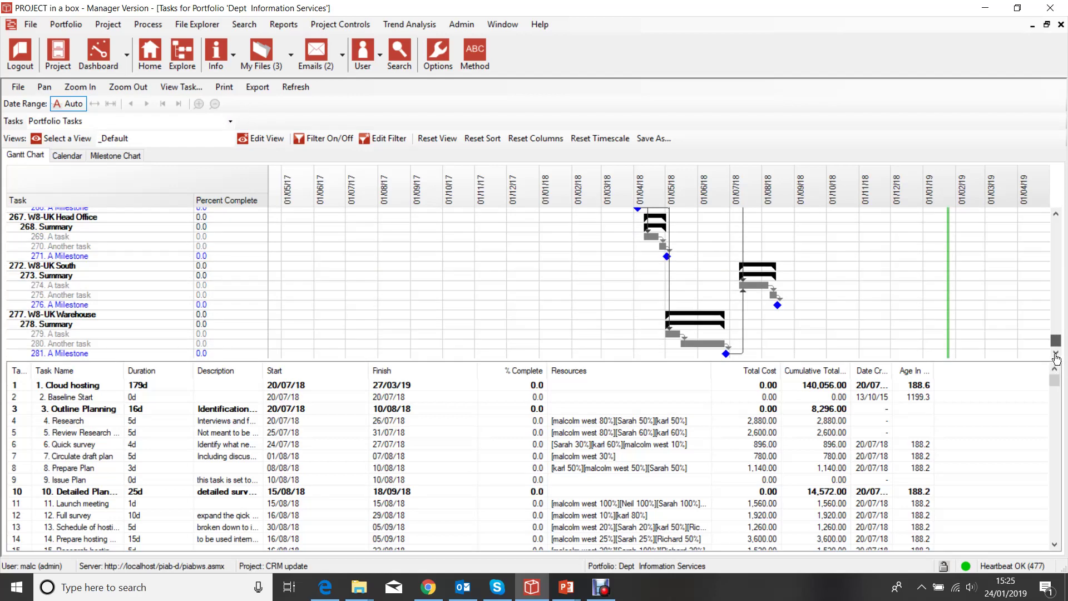
scroll(1055, 345, up, 4)
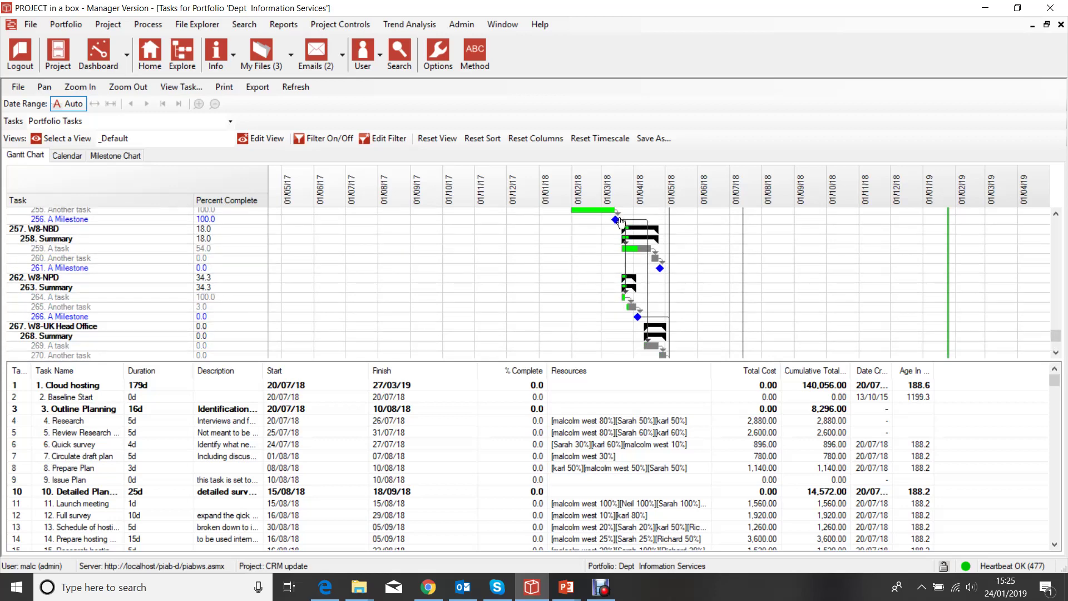
click(615, 220)
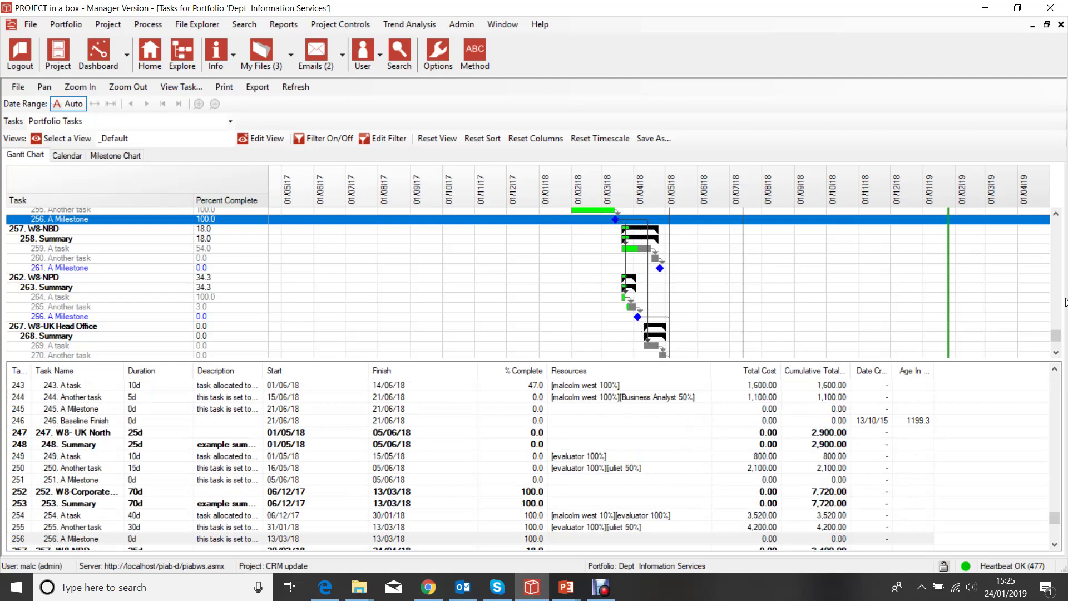
scroll(1055, 337, up, 1)
scroll(1055, 339, up, 2)
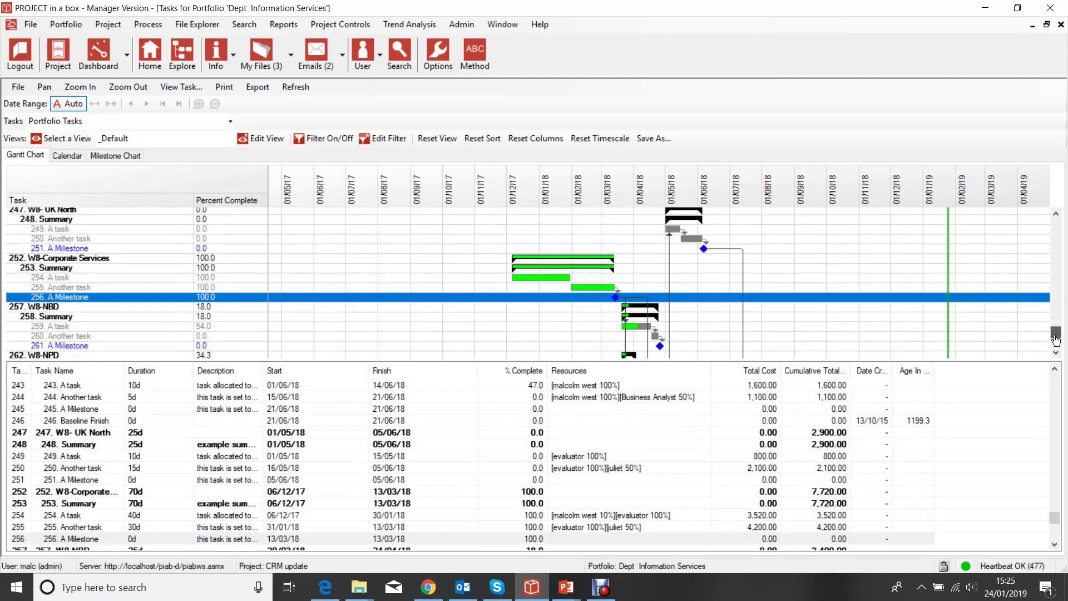
scroll(1055, 339, down, 1)
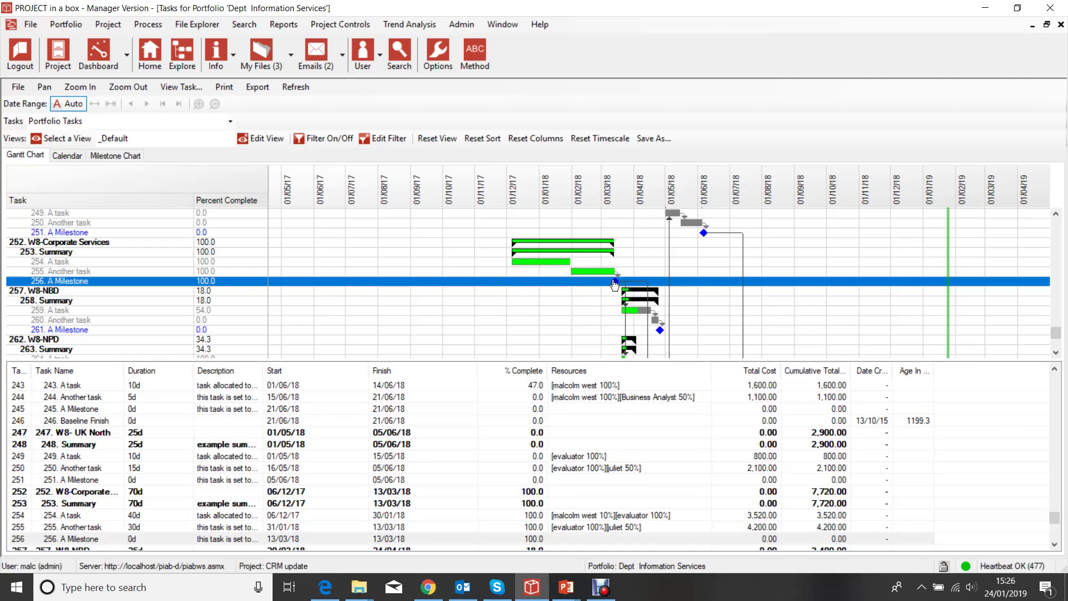
Step: Examine task progress for the portfolio's other projects throughout the Gantt chart, including the CRM tasks and Cloud hosting
scroll(614, 285, up, 10)
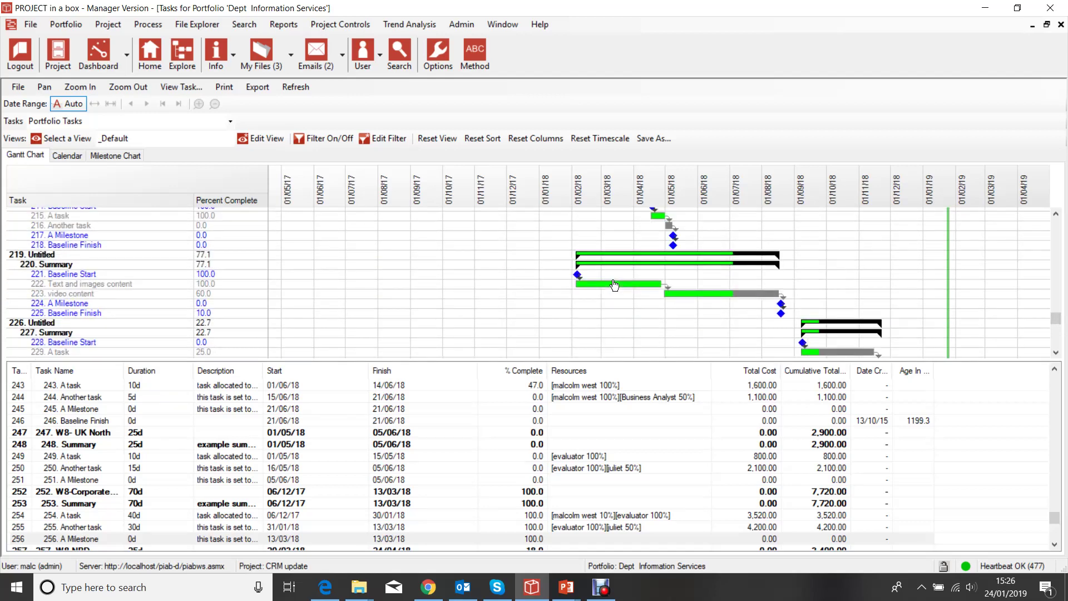
scroll(640, 277, up, 6)
scroll(659, 273, up, 6)
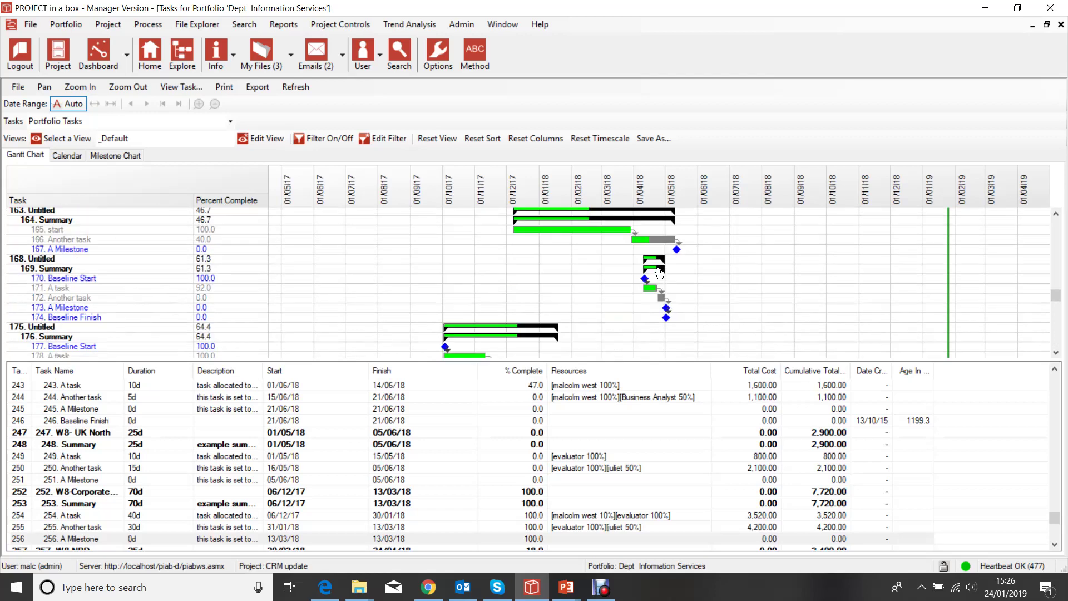
scroll(659, 272, up, 5)
scroll(654, 271, up, 6)
scroll(654, 271, up, 6)
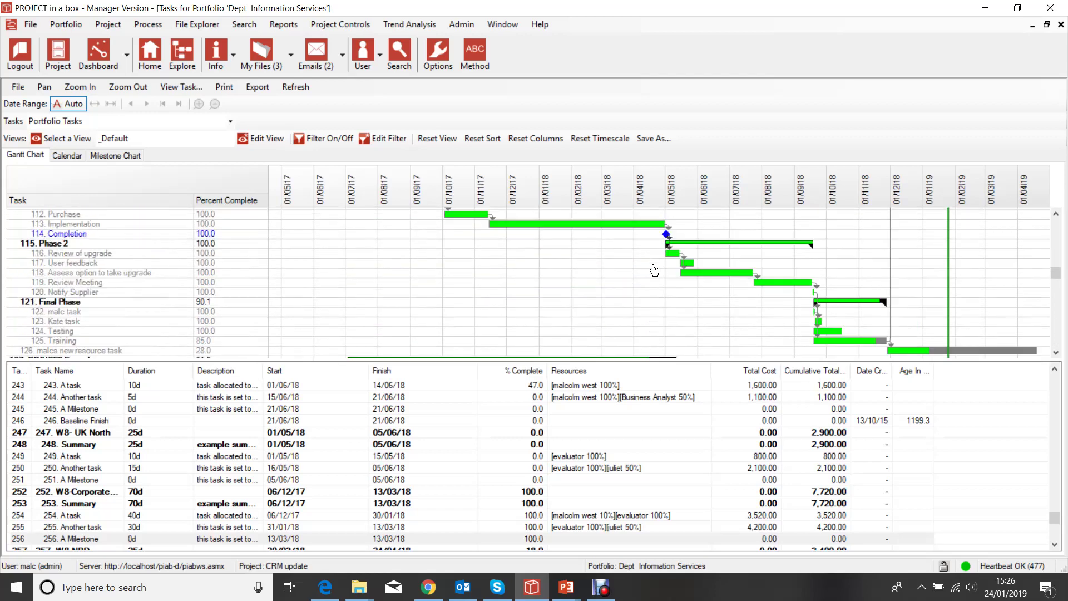
scroll(654, 269, down, 3)
scroll(653, 268, up, 3)
scroll(653, 269, up, 20)
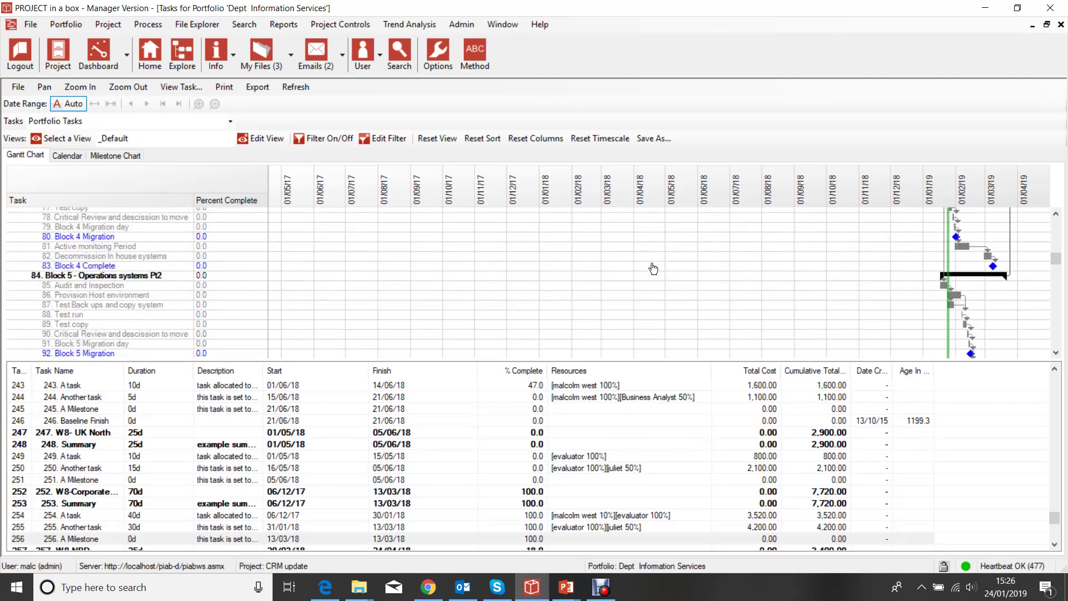
scroll(653, 269, up, 17)
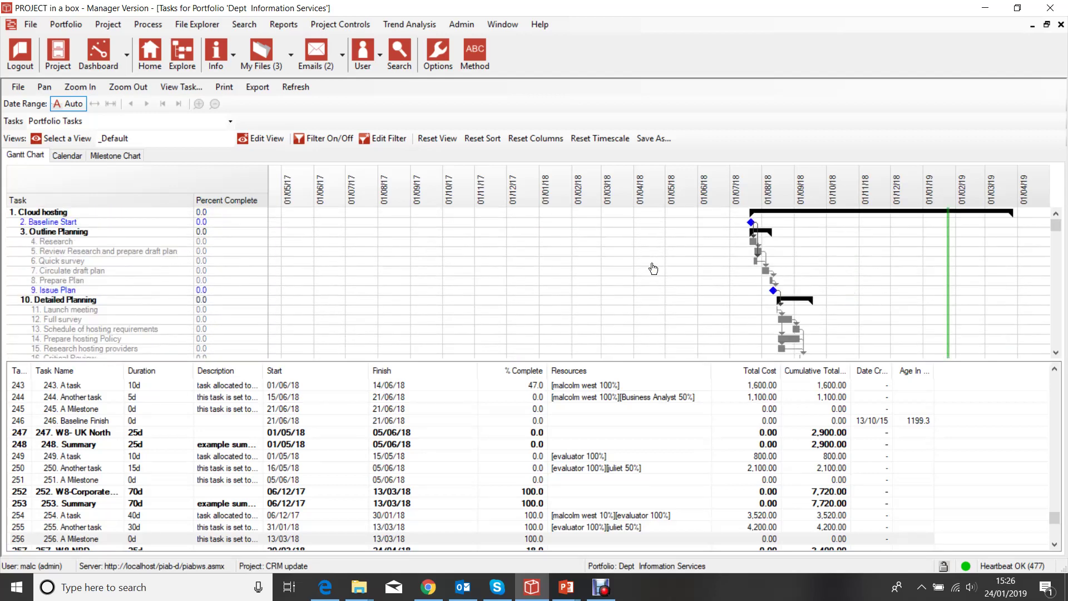
drag(1054, 223, 1038, 355)
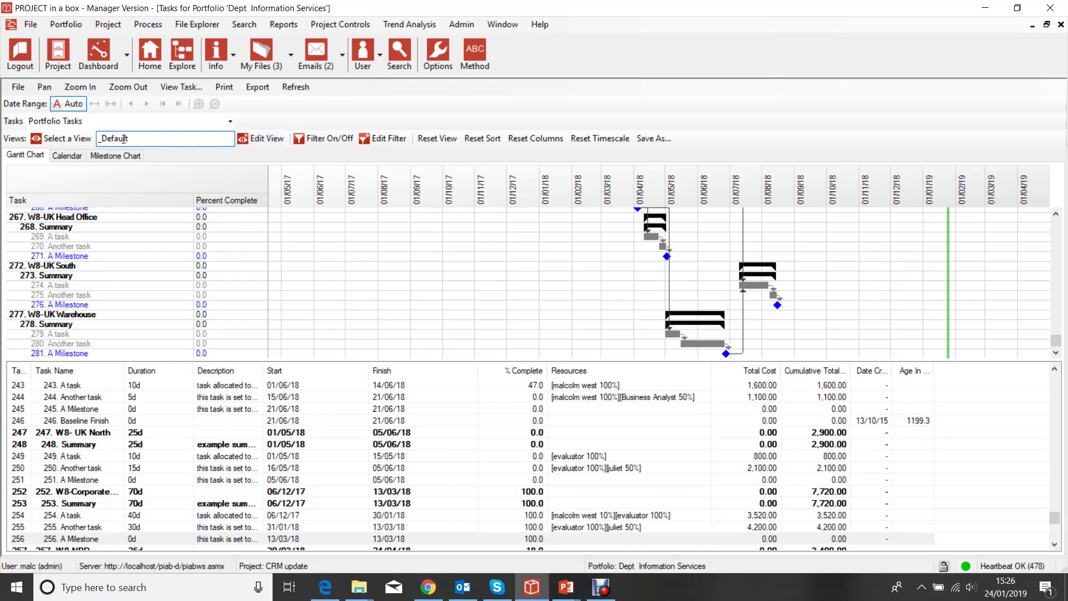
Step: Apply the Overdue Tasks view to the portfolio tasks and narrow the task scope to Project Tasks
click(83, 140)
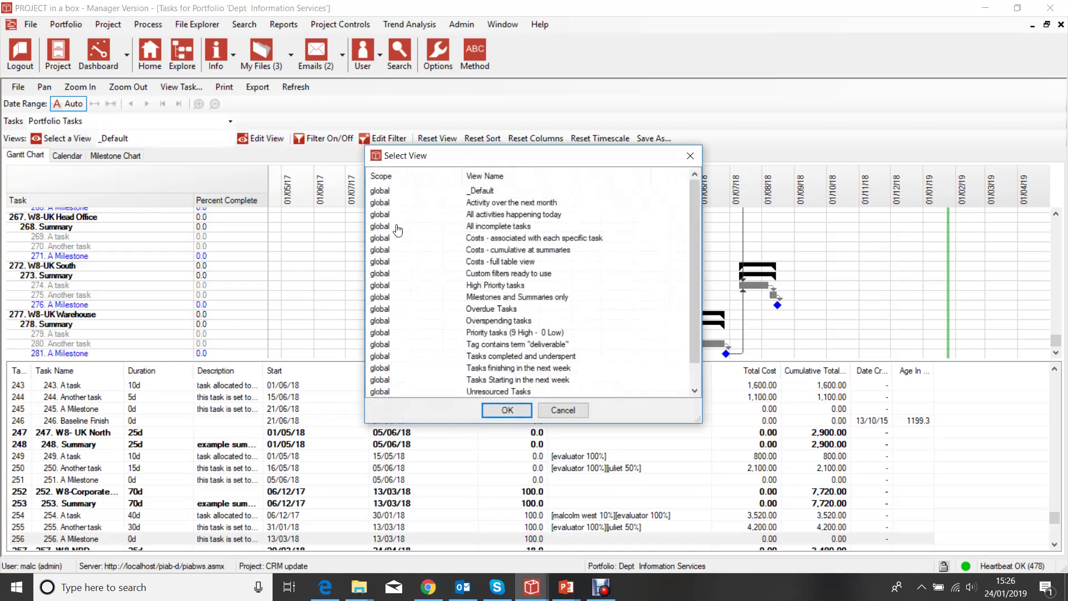
scroll(494, 332, down, 2)
scroll(494, 332, up, 2)
click(495, 321)
click(496, 309)
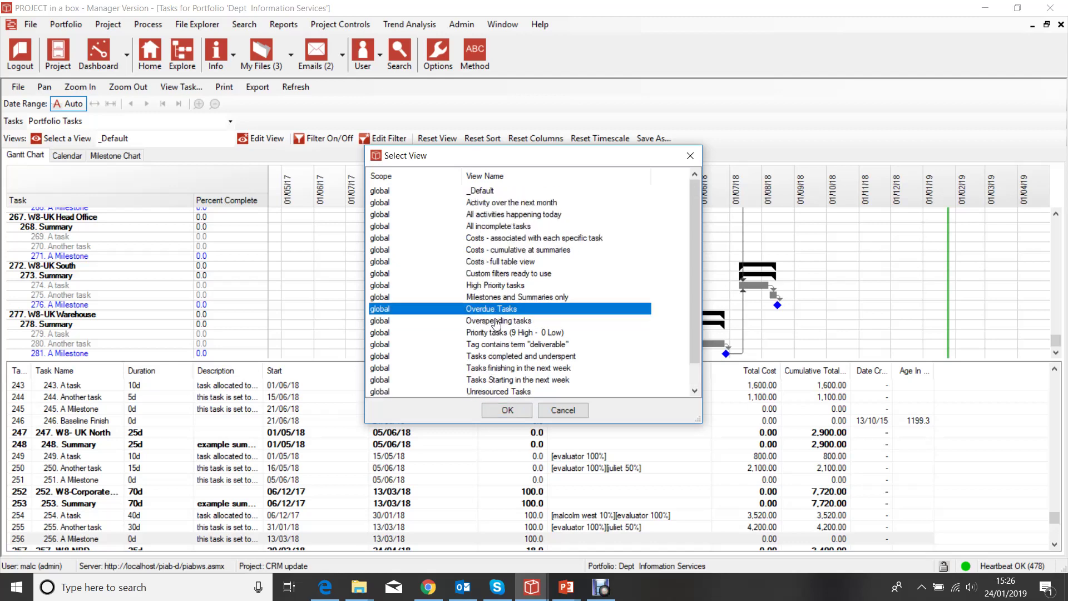
click(491, 411)
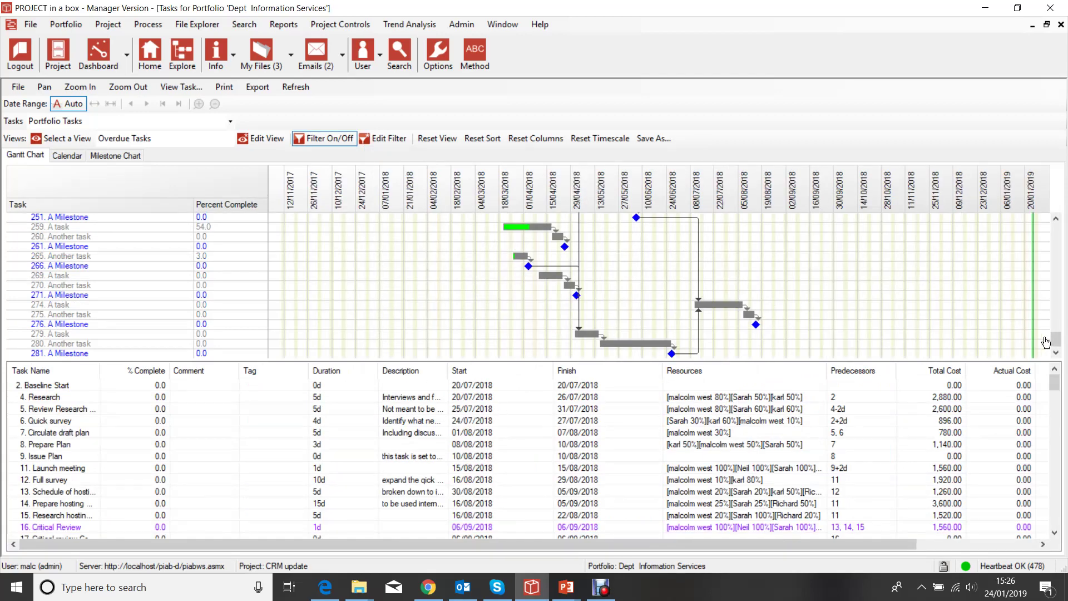
drag(1055, 342, 1048, 224)
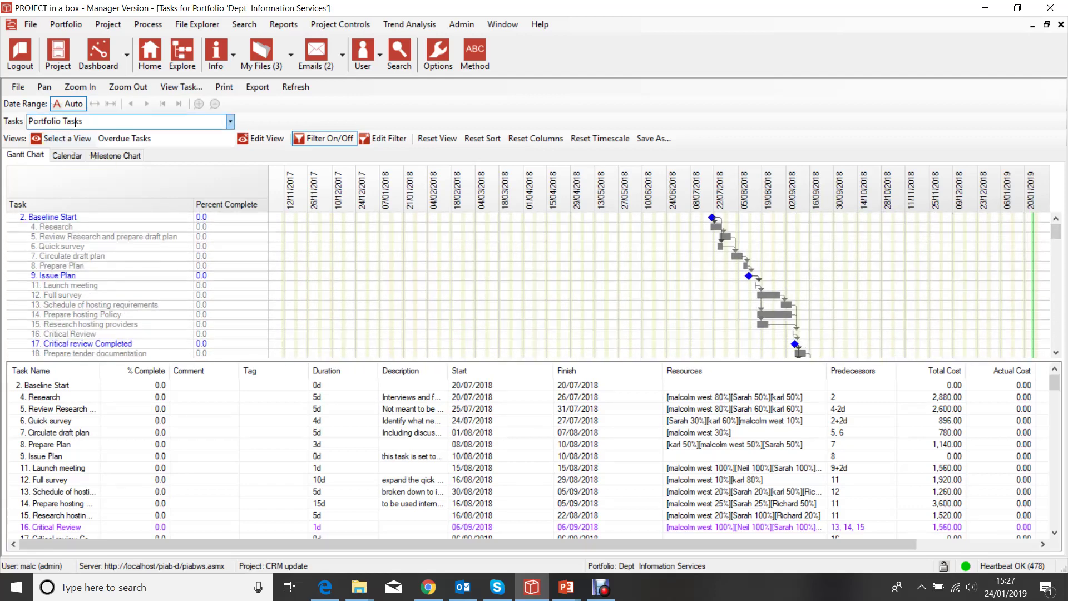
click(229, 122)
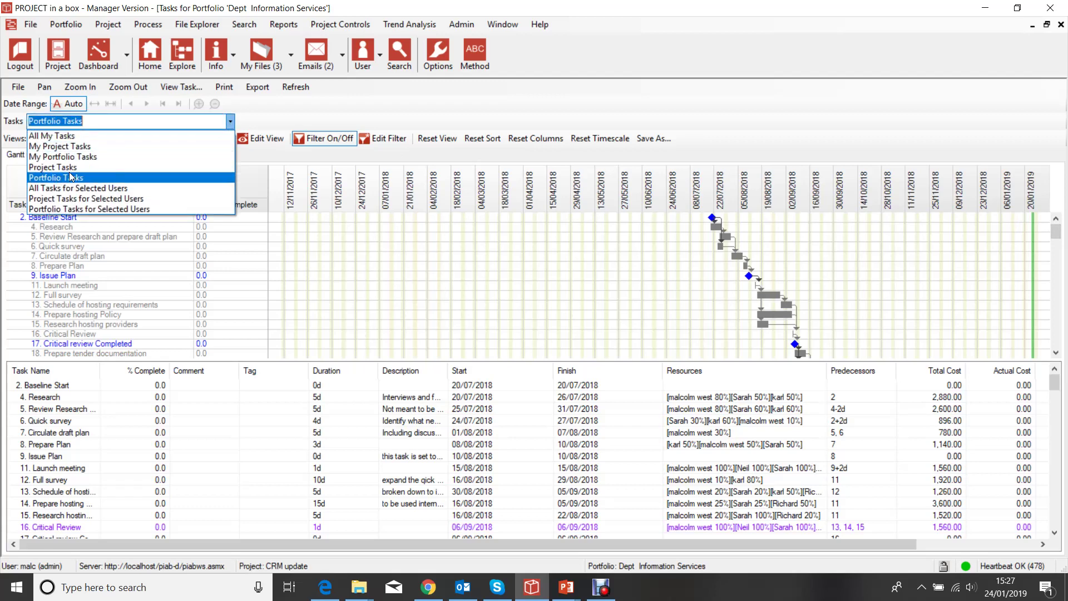
click(69, 168)
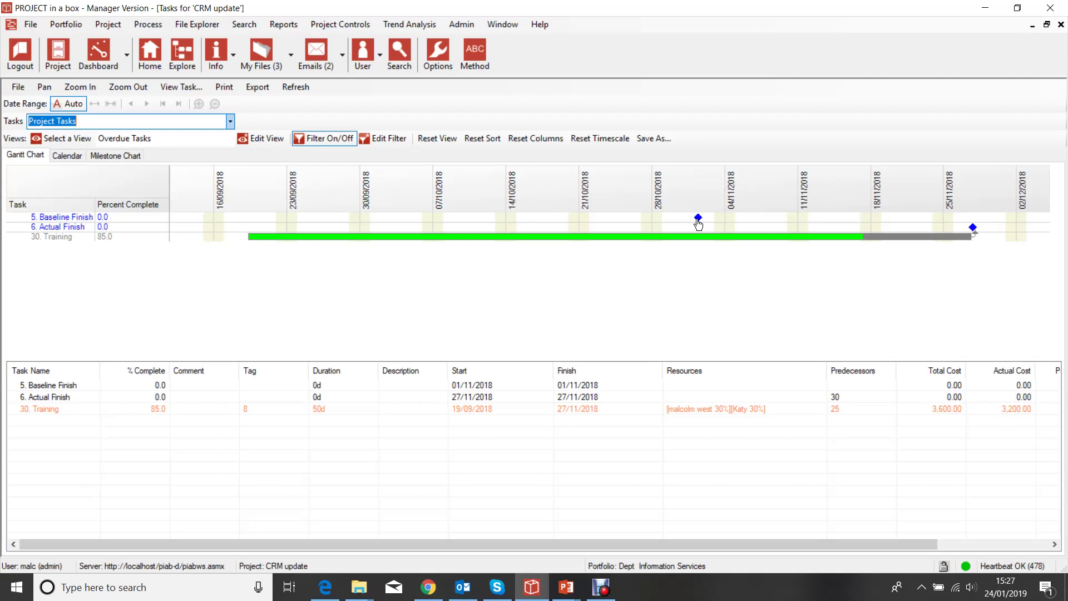
Step: Review the Overdue Tasks view's general, filter, colour, display column and date range settings, including the available filter types, and close them without saving
click(265, 137)
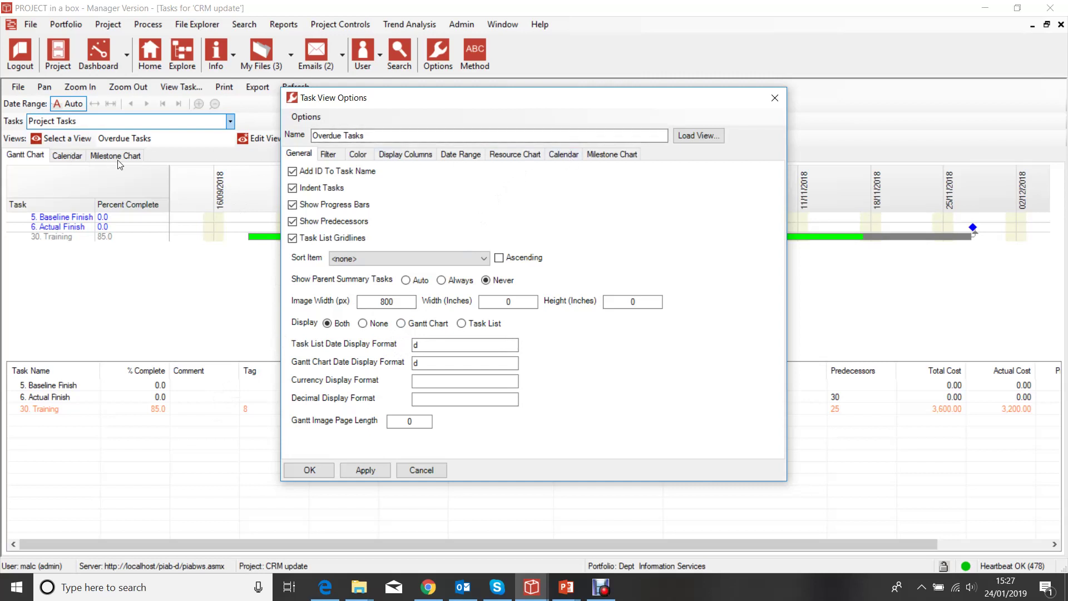
click(329, 154)
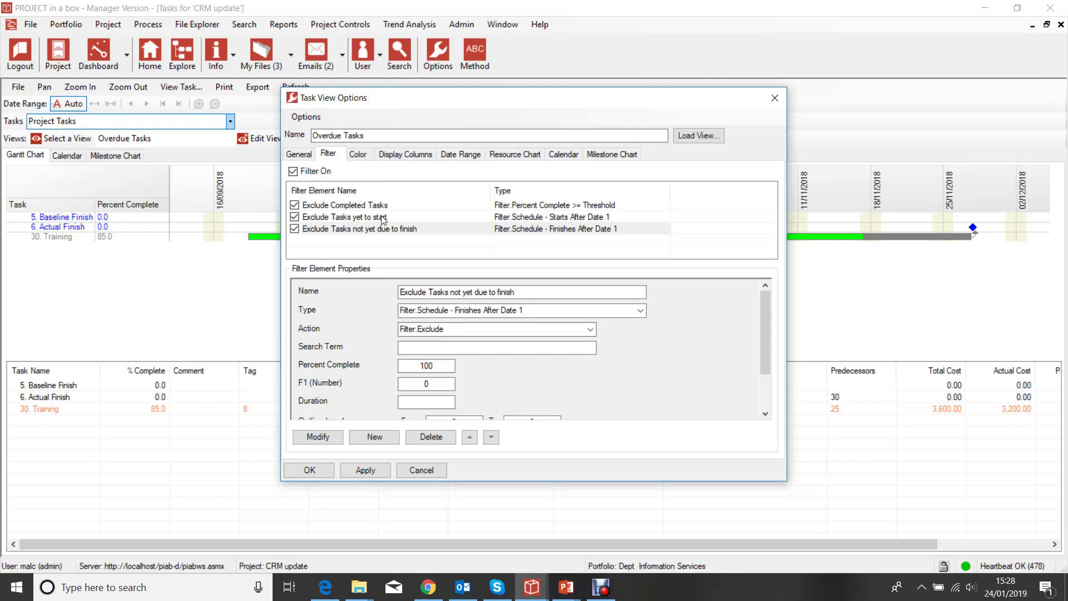
click(639, 310)
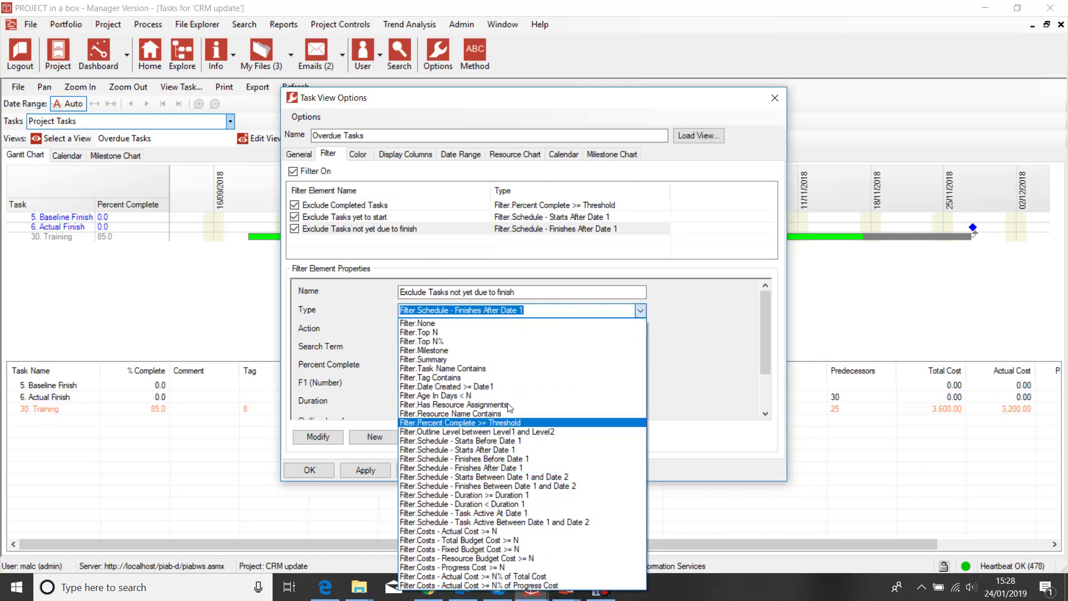
click(684, 304)
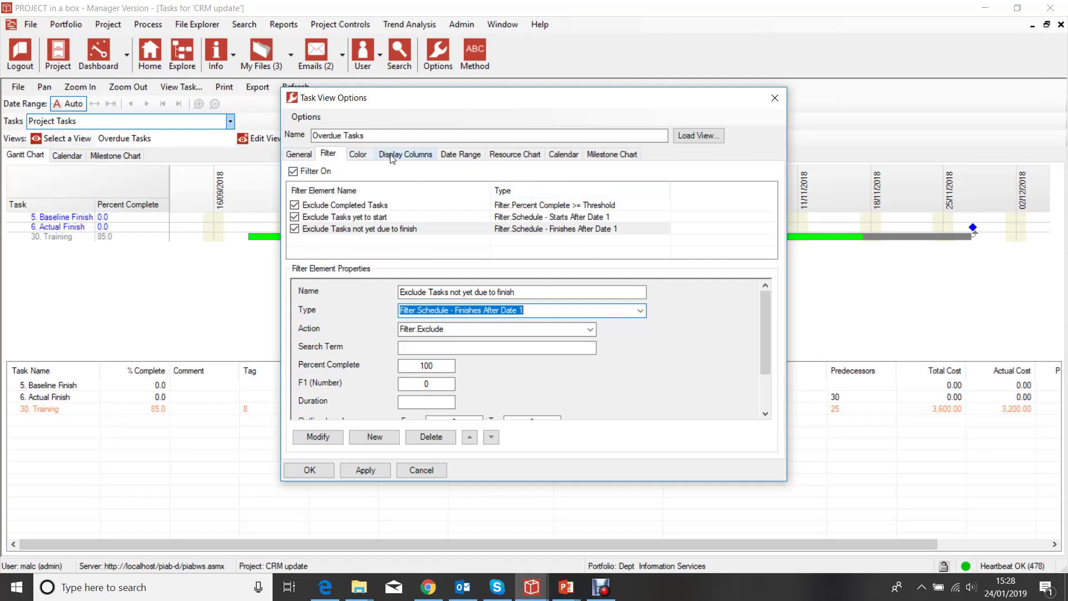
click(361, 156)
click(421, 159)
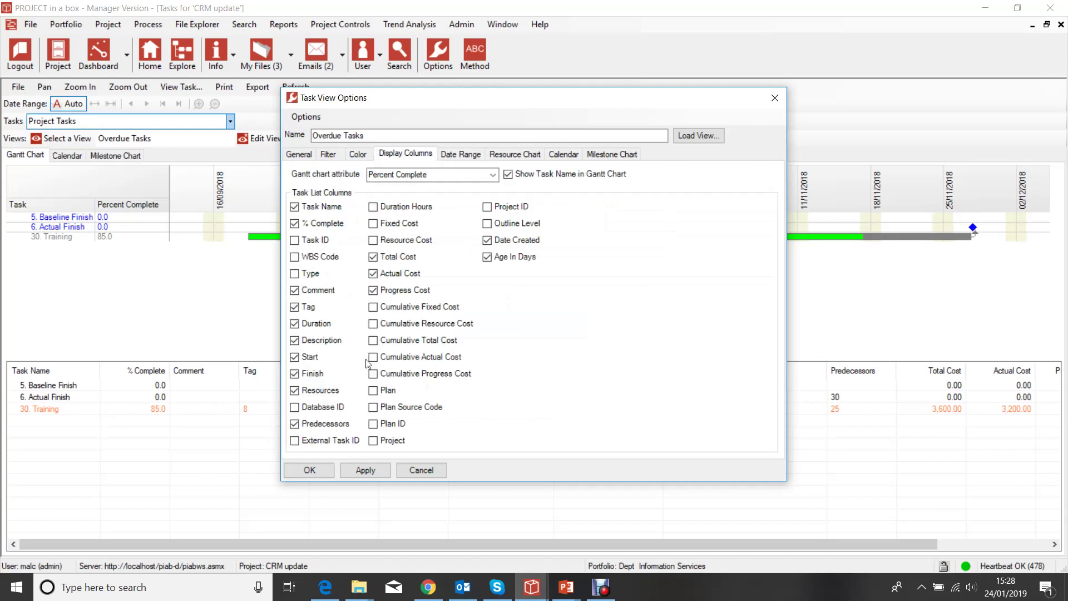
click(469, 158)
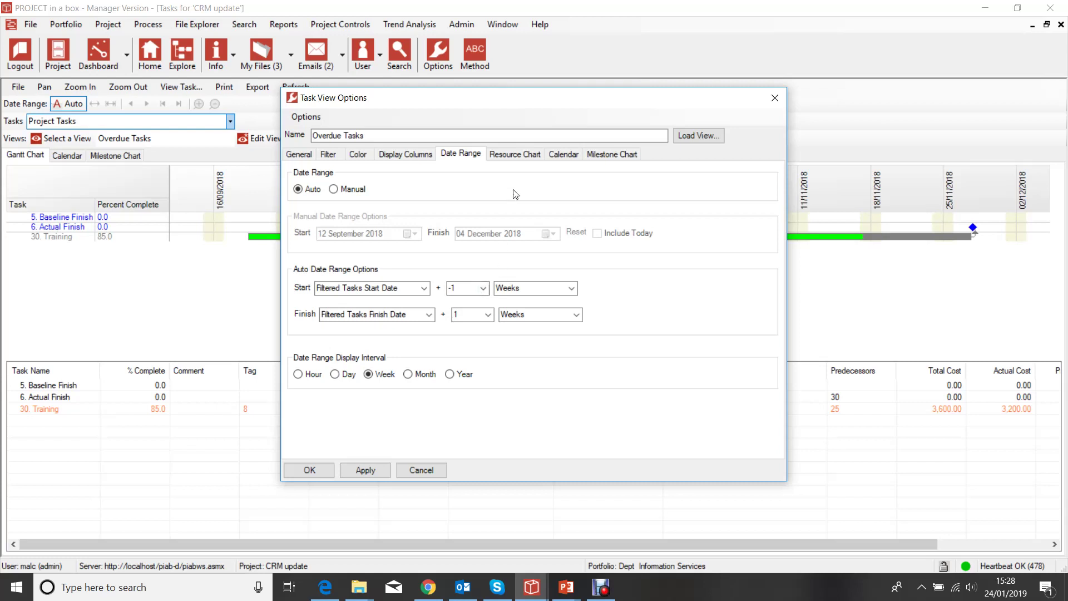
click(775, 98)
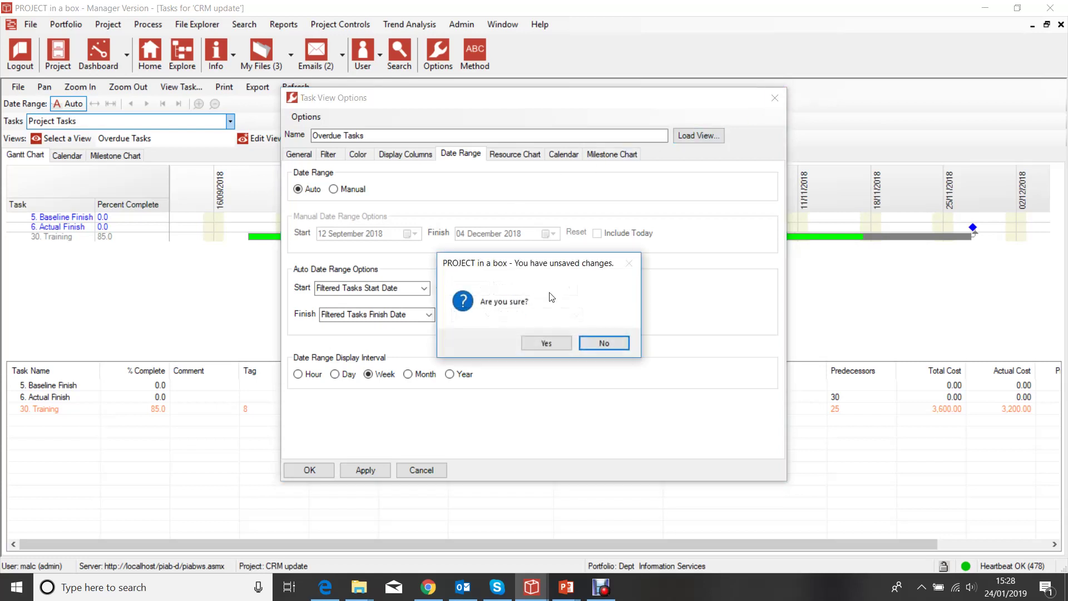
click(546, 343)
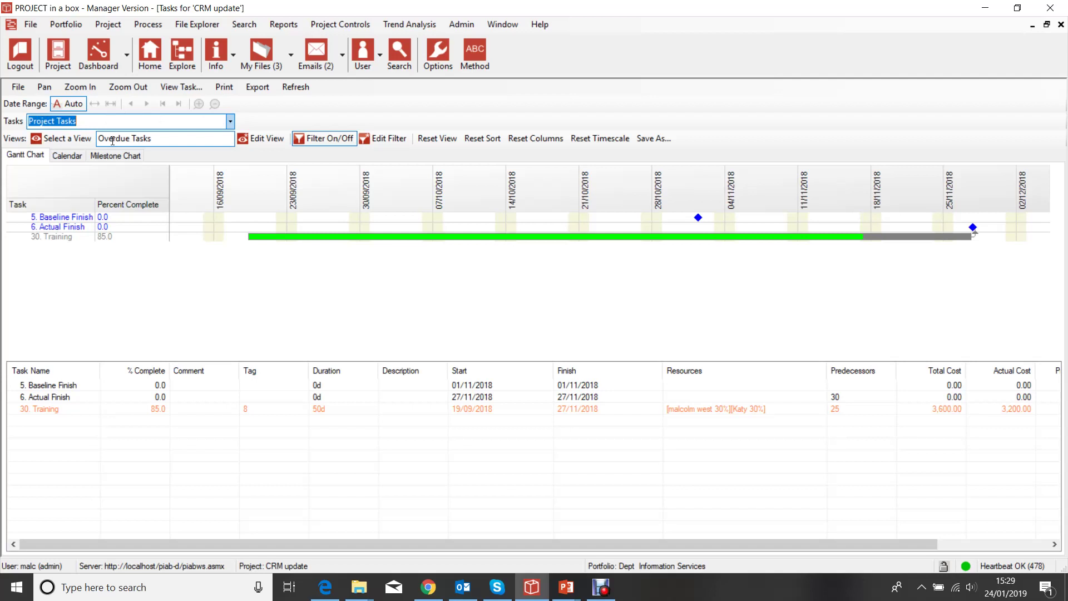
Step: Apply the global _Default view to the project tasks in place of the overdue filter
click(67, 138)
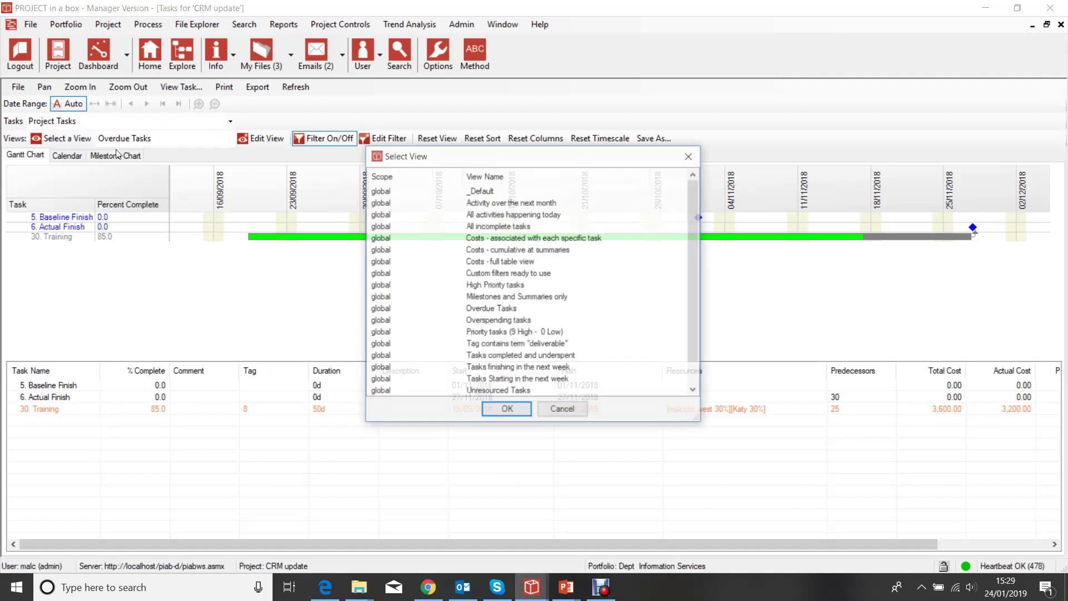
click(479, 192)
click(506, 409)
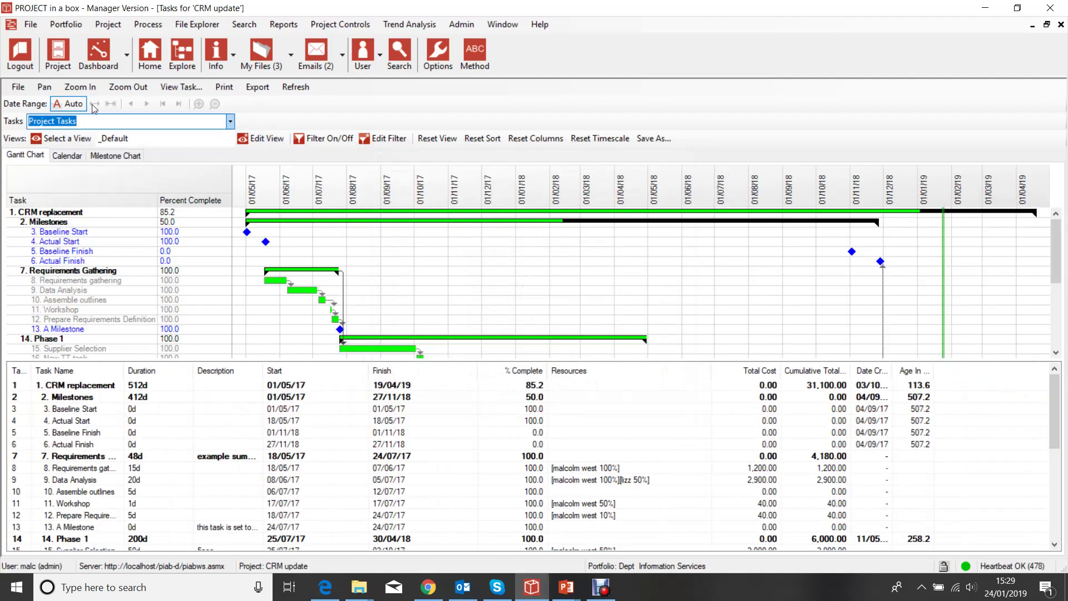
Step: Show the project tasks as a calendar, inspect the comment on task 31, and check the available export options
click(68, 157)
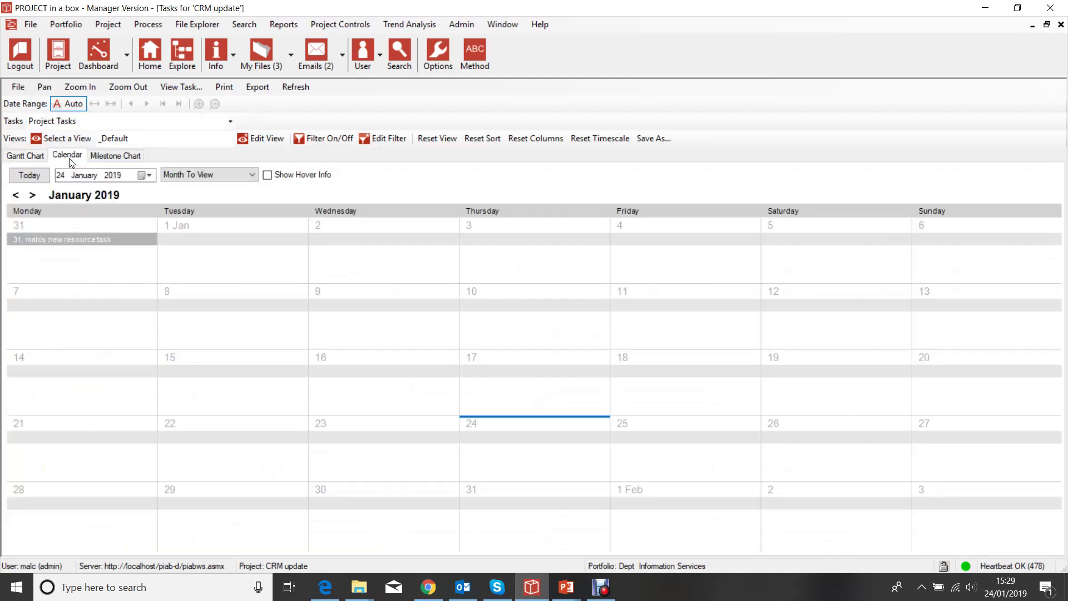
click(98, 245)
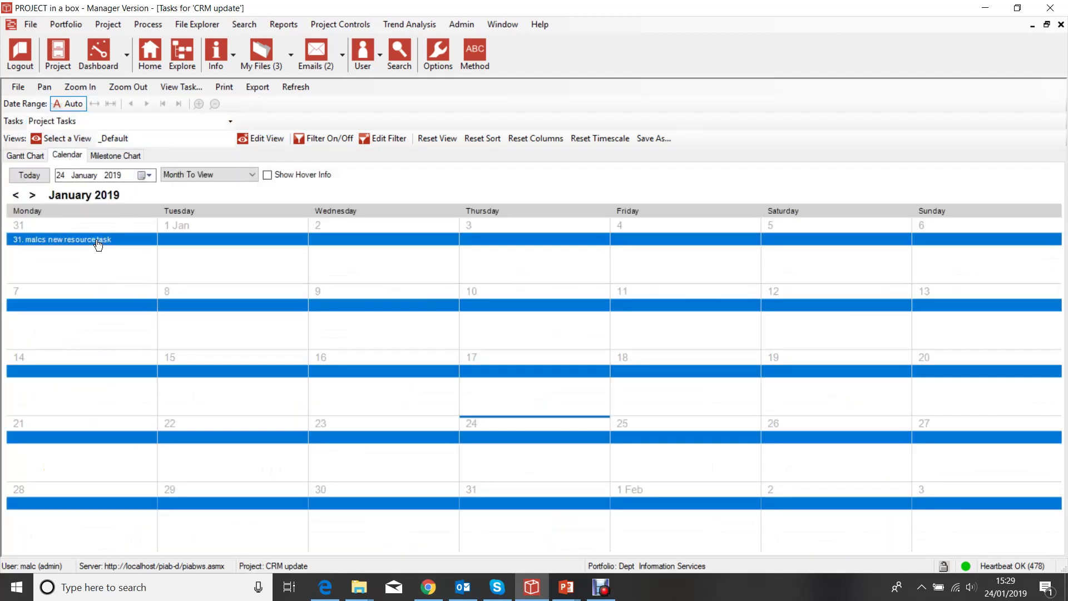
double_click(98, 246)
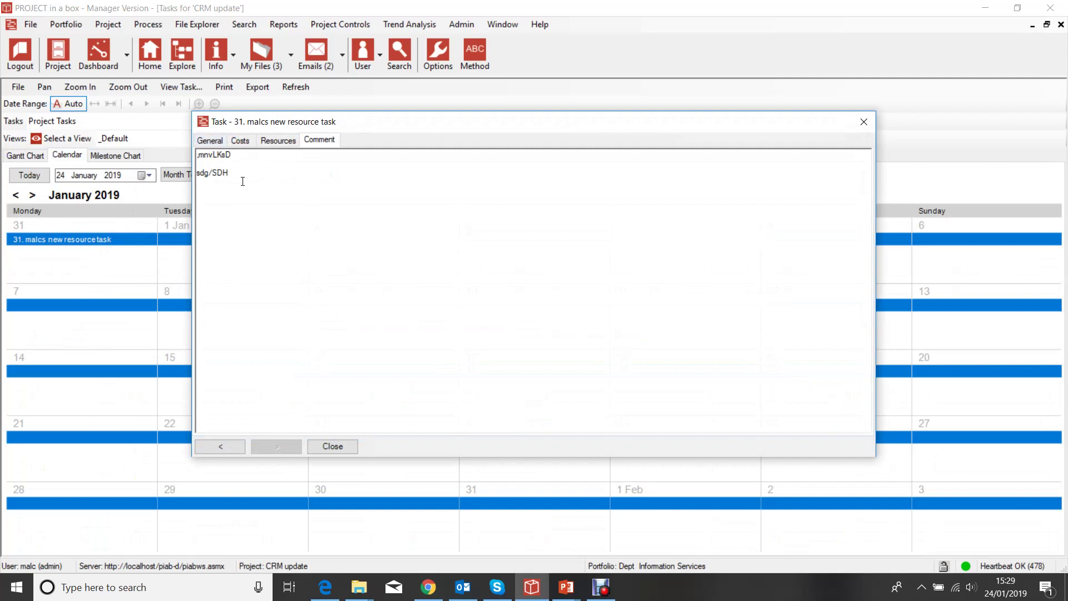
click(863, 121)
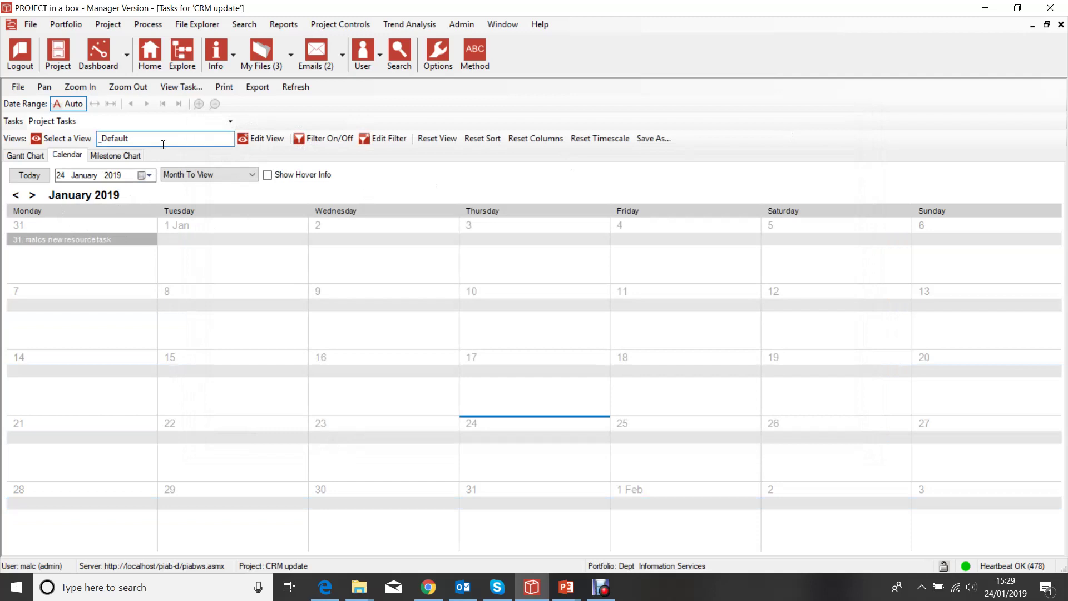
click(255, 87)
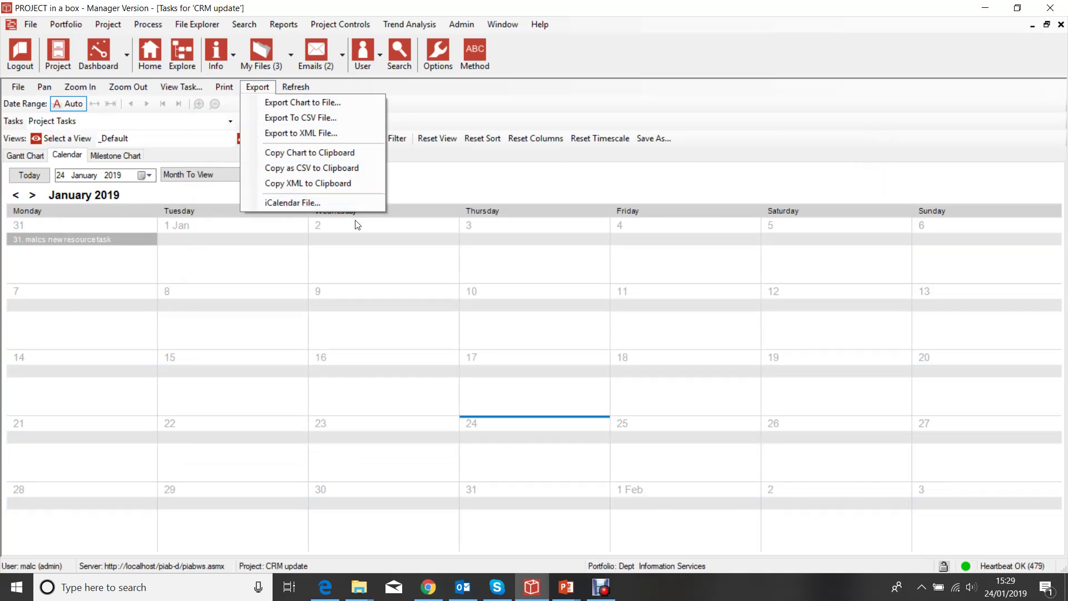
click(436, 195)
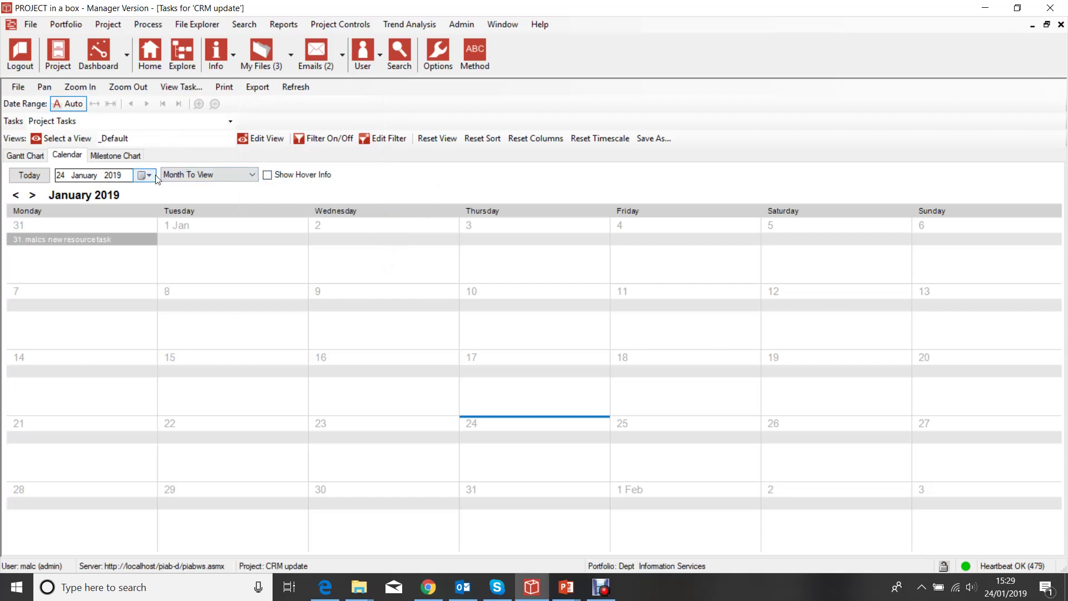
Step: Review the key milestones chart for the project, then for Portfolio Tasks, and close the task list
click(117, 157)
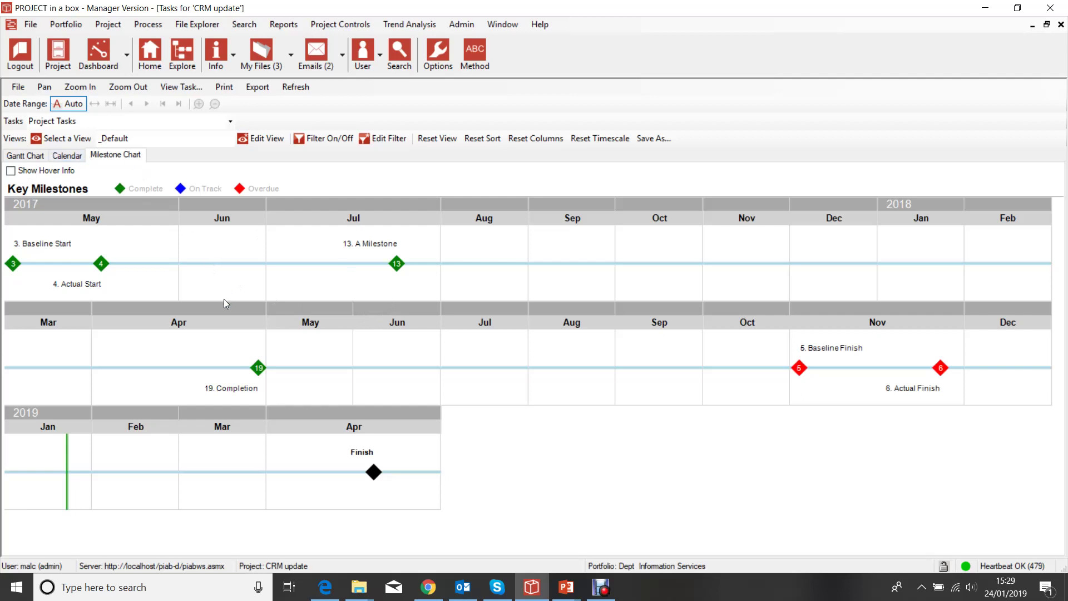
click(231, 123)
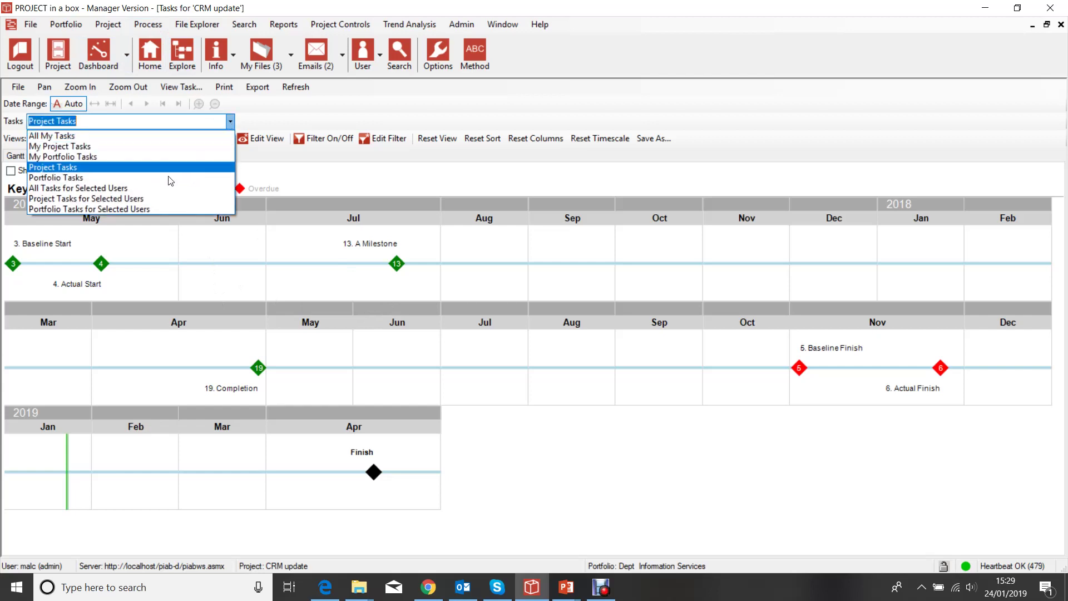
click(86, 183)
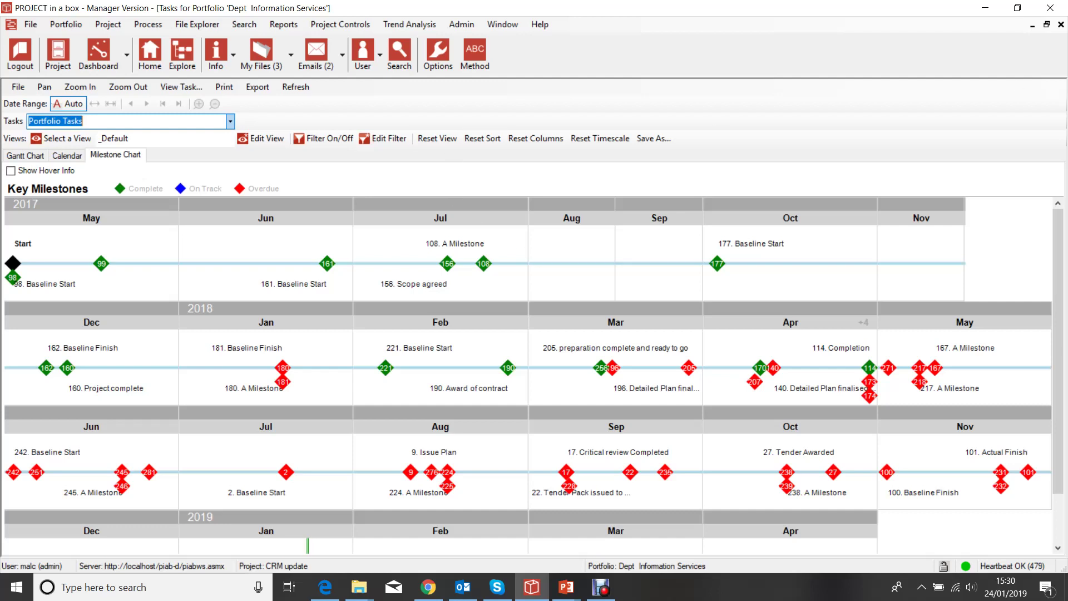
click(1047, 25)
click(911, 97)
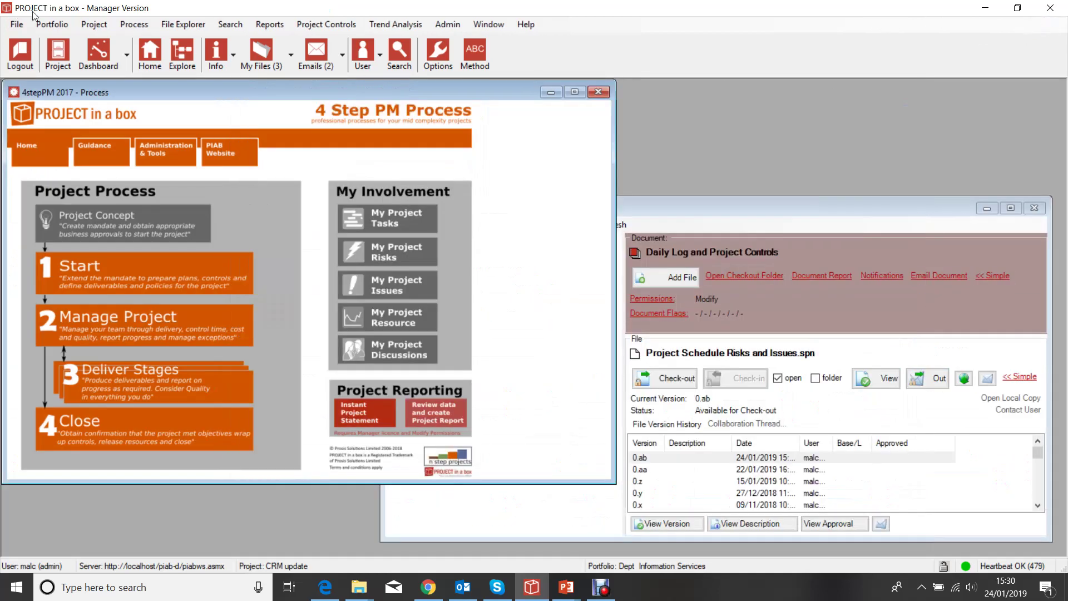
Step: Open the project selection window, list the history test portfolio's projects, and widen the window to show more columns
click(58, 54)
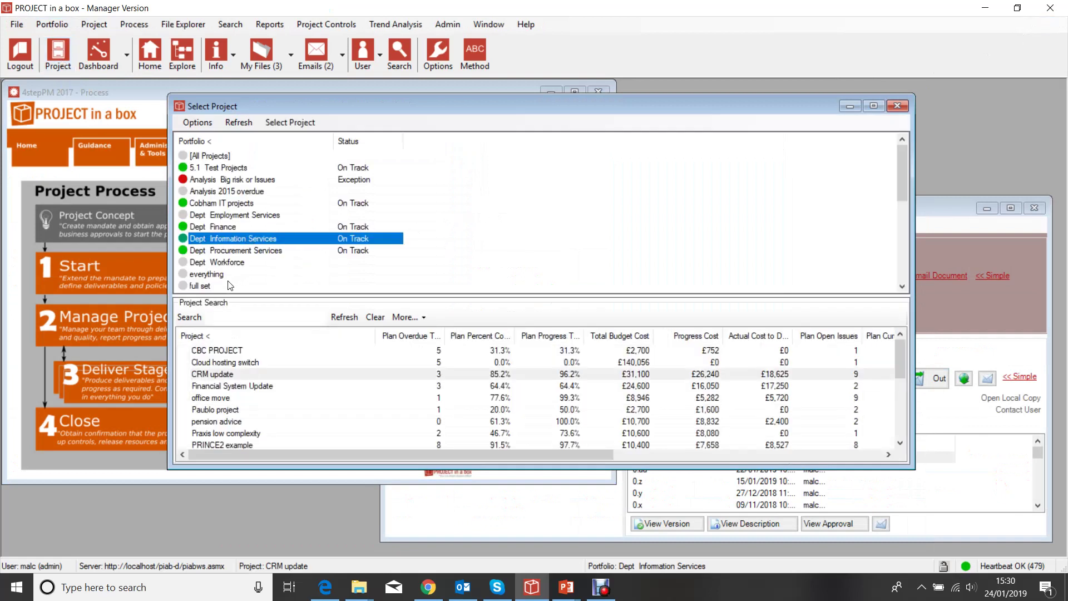
scroll(228, 285, down, 1)
click(215, 265)
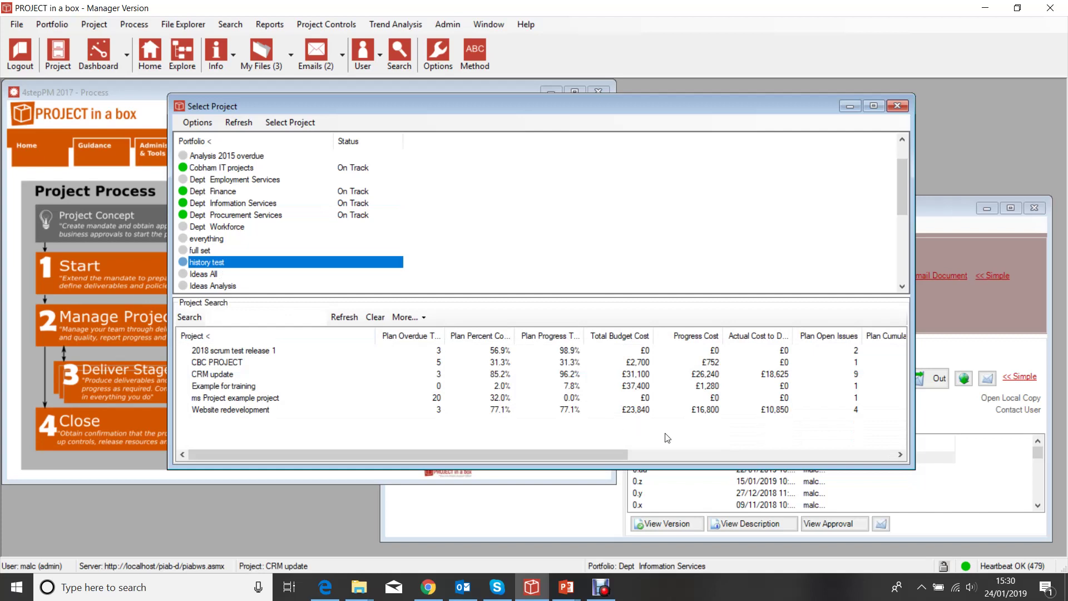
drag(686, 100, 542, 116)
drag(771, 206, 1004, 206)
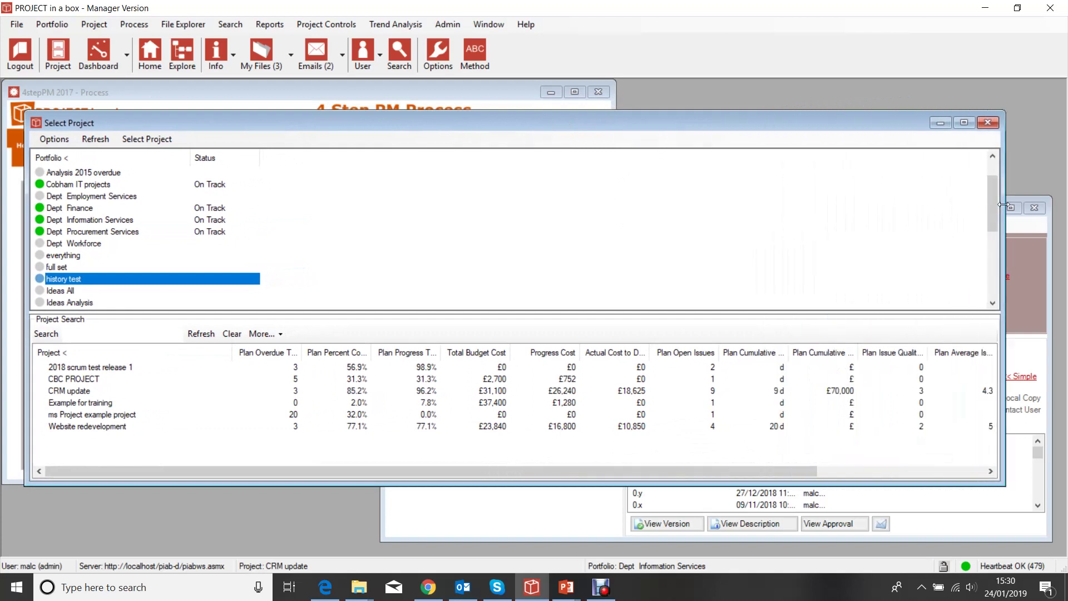
Step: Select ms Project example project in the project list and widen the Plan Progress To Date column to show its full heading
click(98, 415)
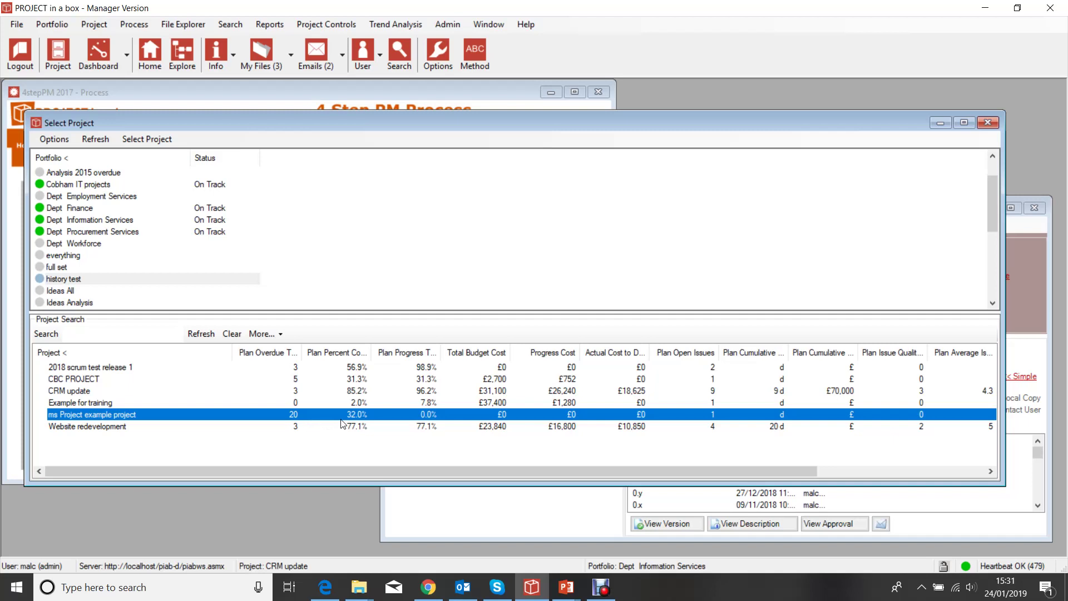
drag(728, 471, 658, 483)
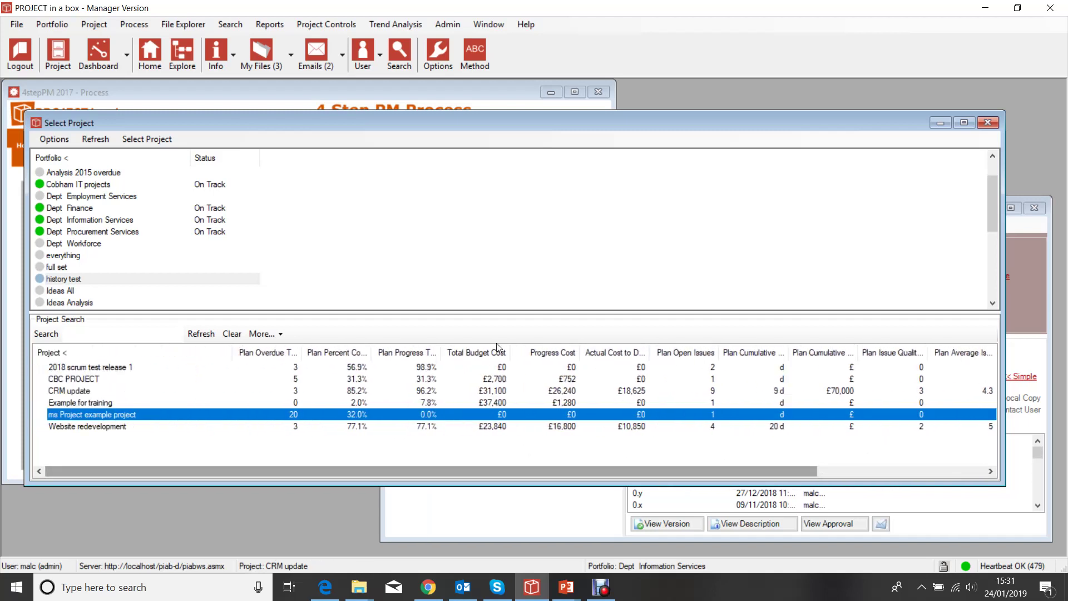
drag(435, 346, 515, 351)
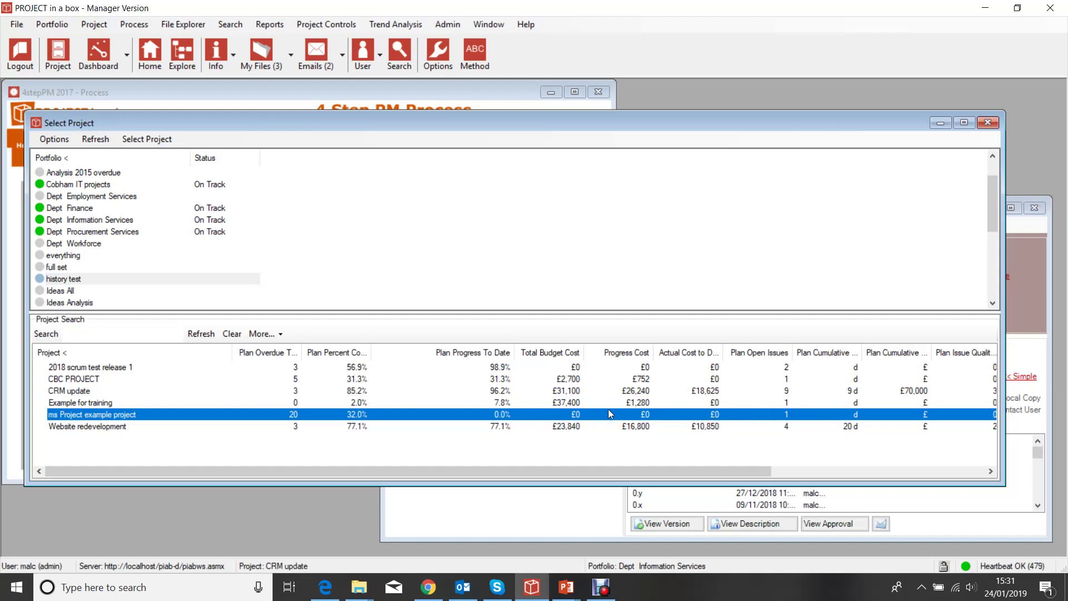
Step: Open ms Project example project, display My Project Tasks, and reposition the task window to show it fully
double_click(67, 415)
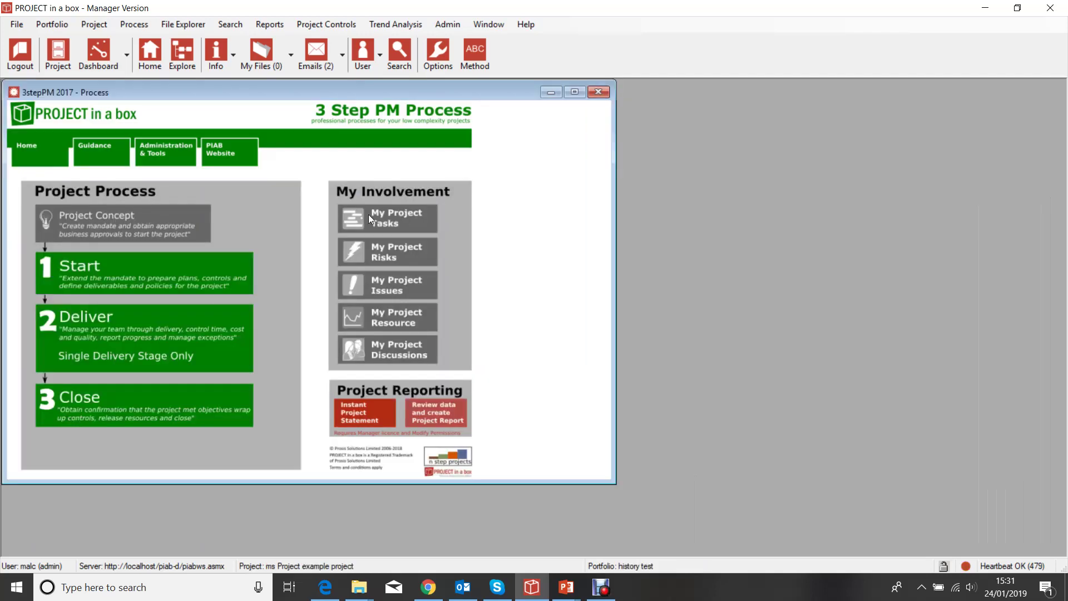
click(369, 215)
drag(512, 217, 628, 110)
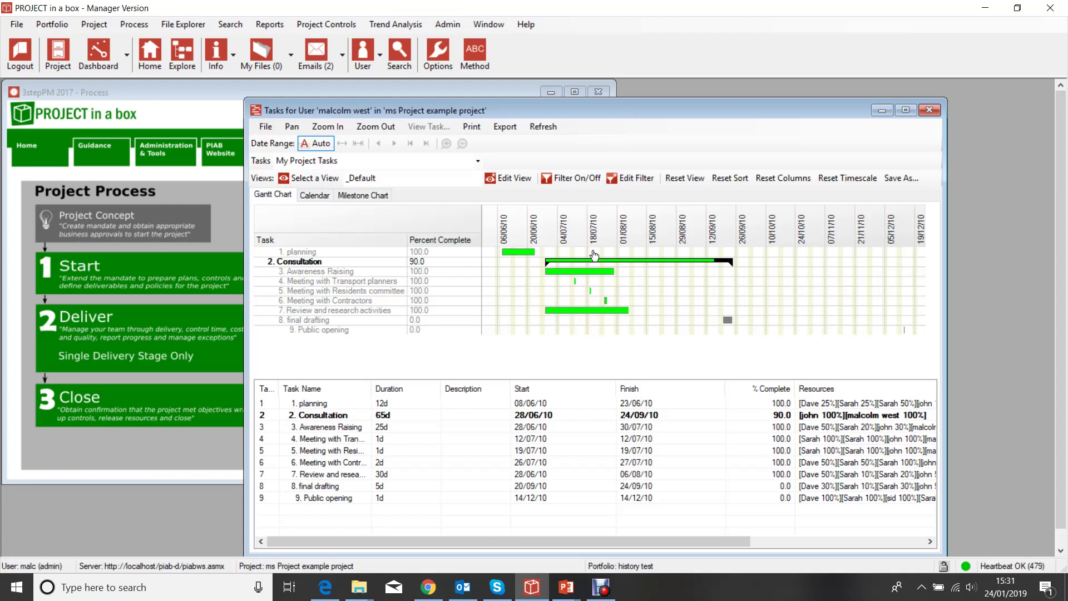
Step: Inspect the Awareness Raising task's comment, general, costs and resources details, then close them
double_click(594, 271)
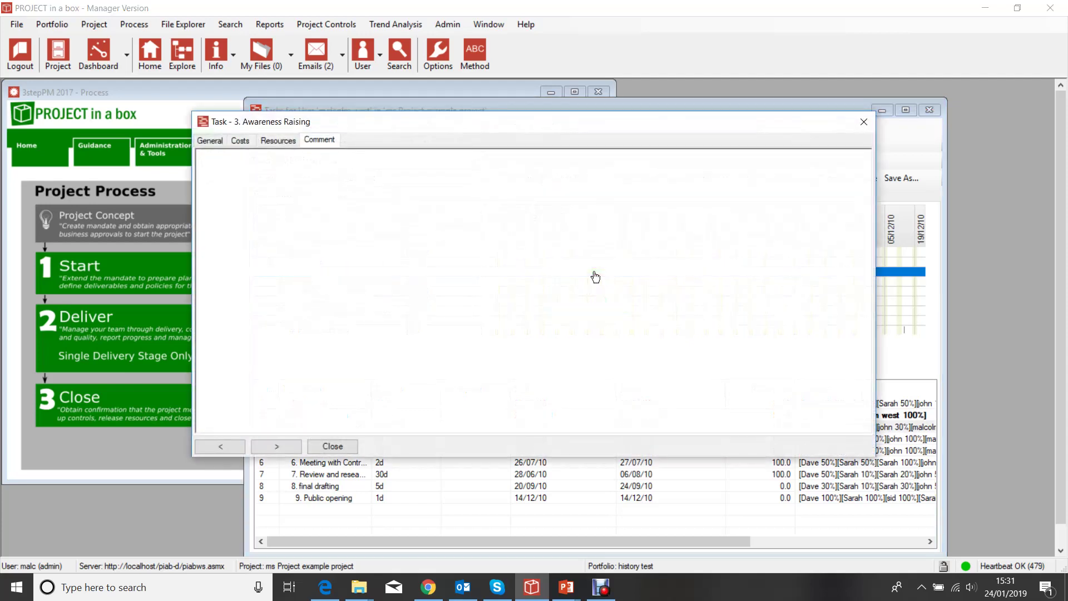
click(209, 146)
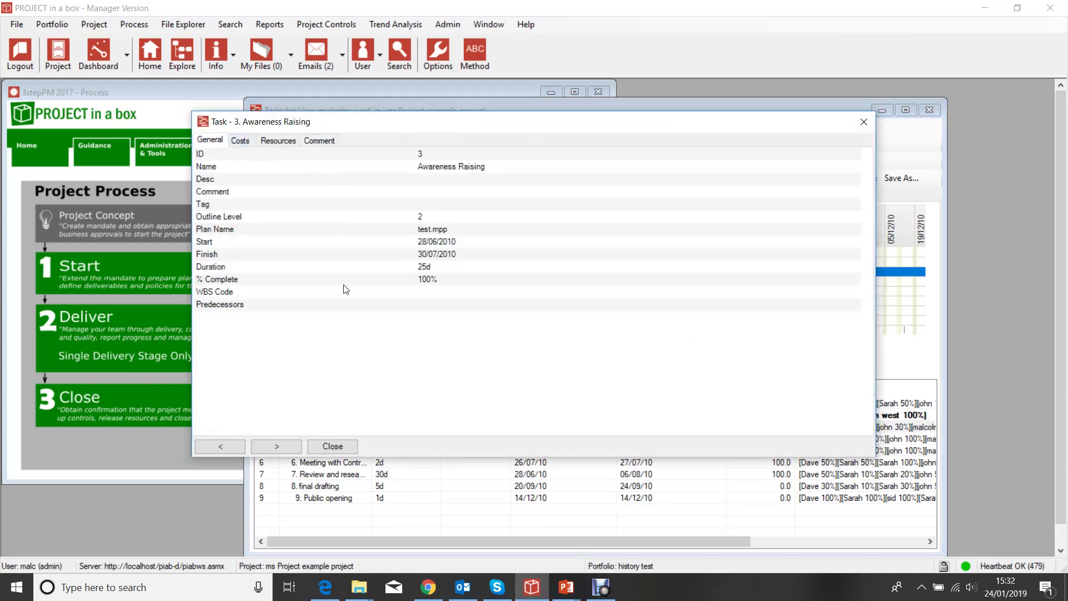
click(252, 143)
click(276, 140)
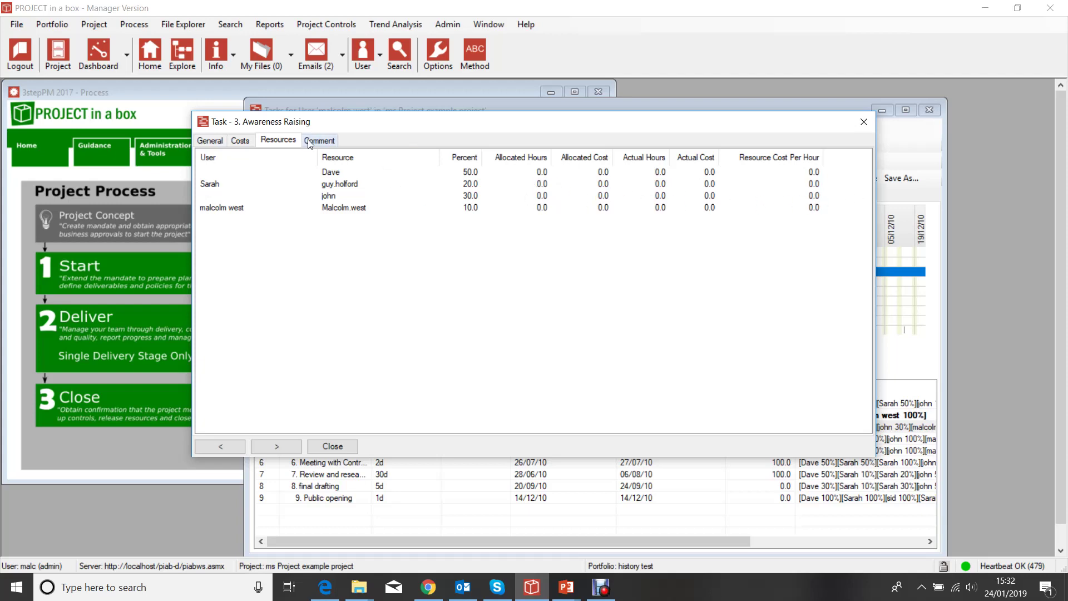
click(872, 133)
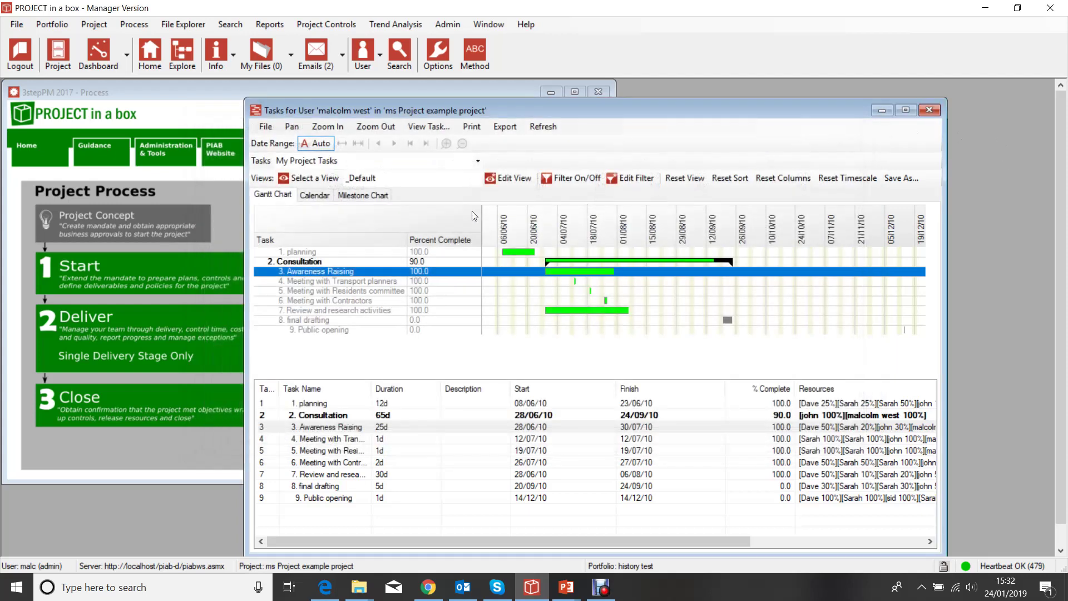
Step: Switch the list to Project Tasks and review the Pedestrianisation plan's progress down to the Completion milestone
click(411, 161)
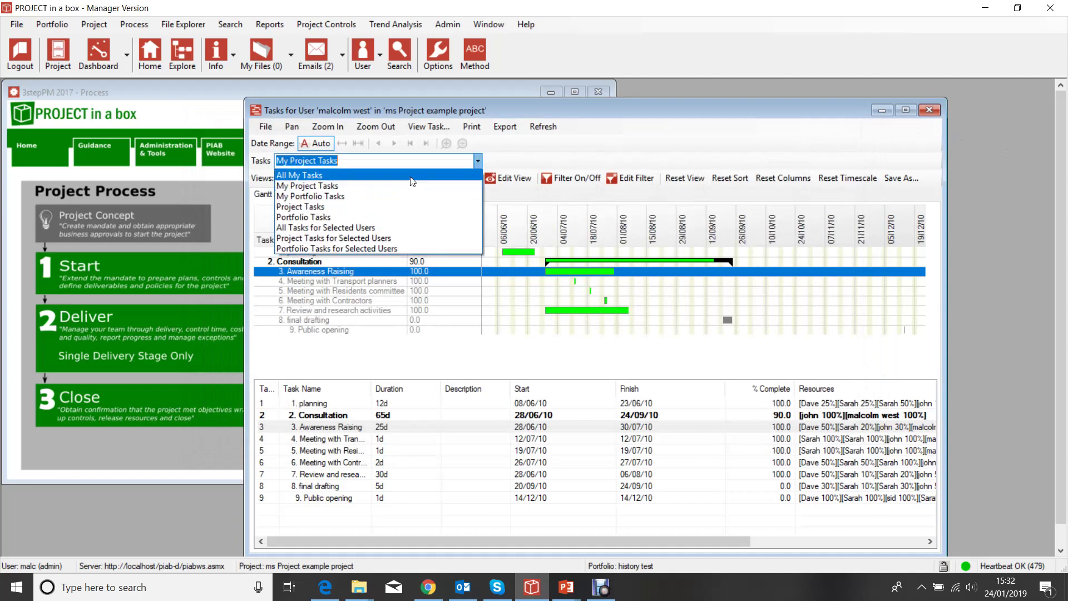
click(303, 207)
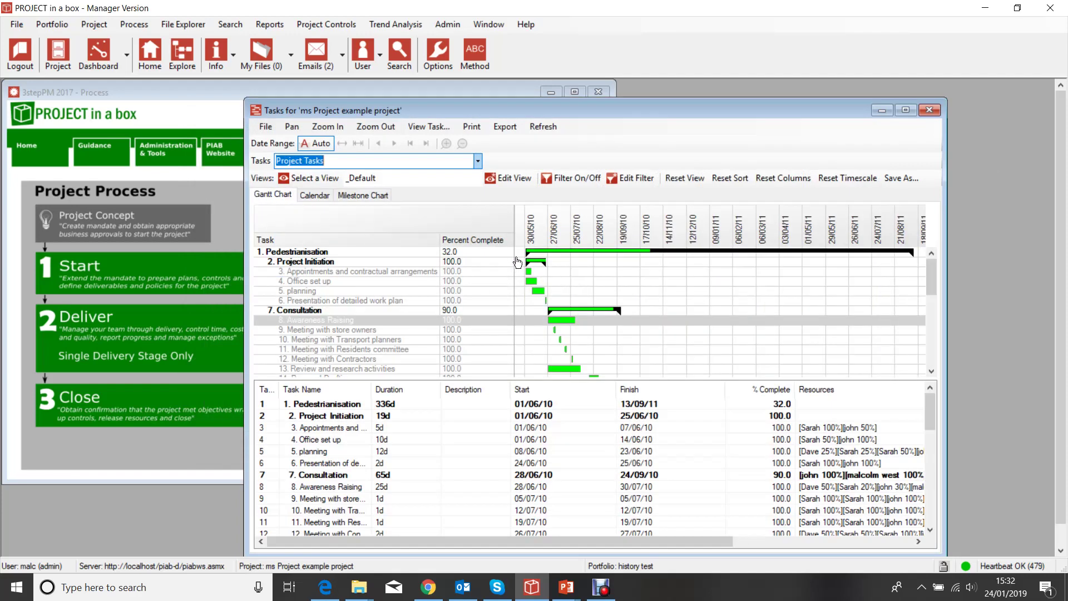
scroll(573, 334, down, 3)
scroll(612, 334, down, 6)
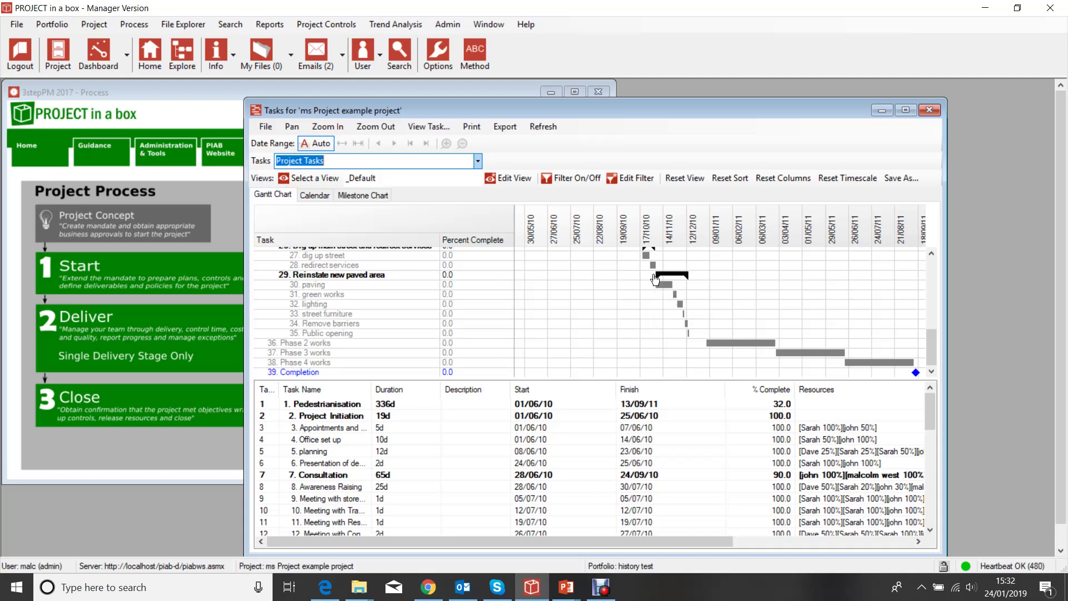
Step: Switch the task list to Portfolio Tasks, maximize the task window and review the combined plan down to the Consultation tasks
scroll(751, 353, up, 9)
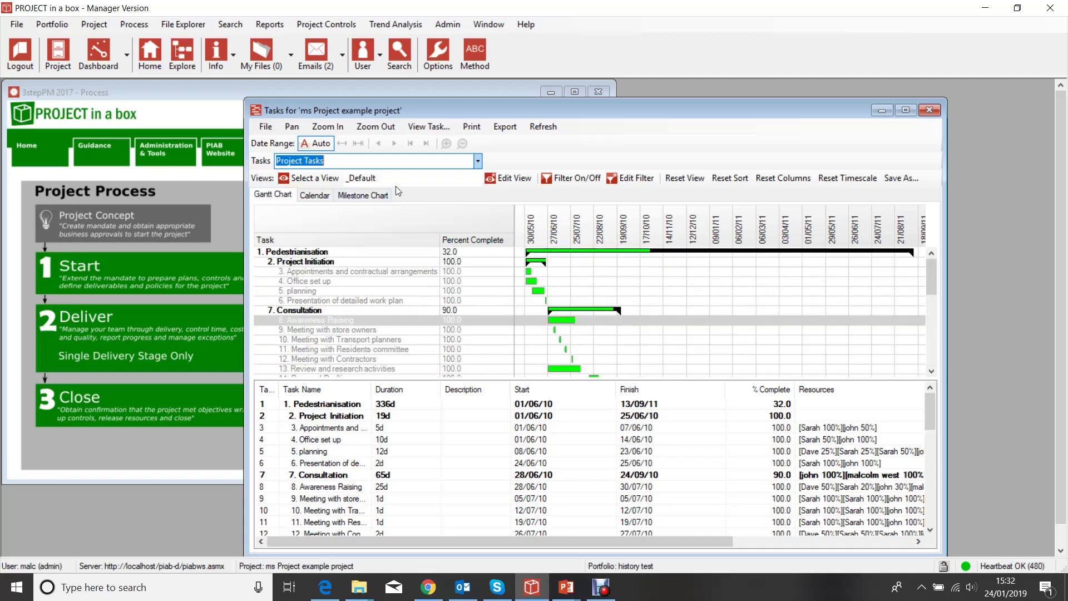
click(477, 160)
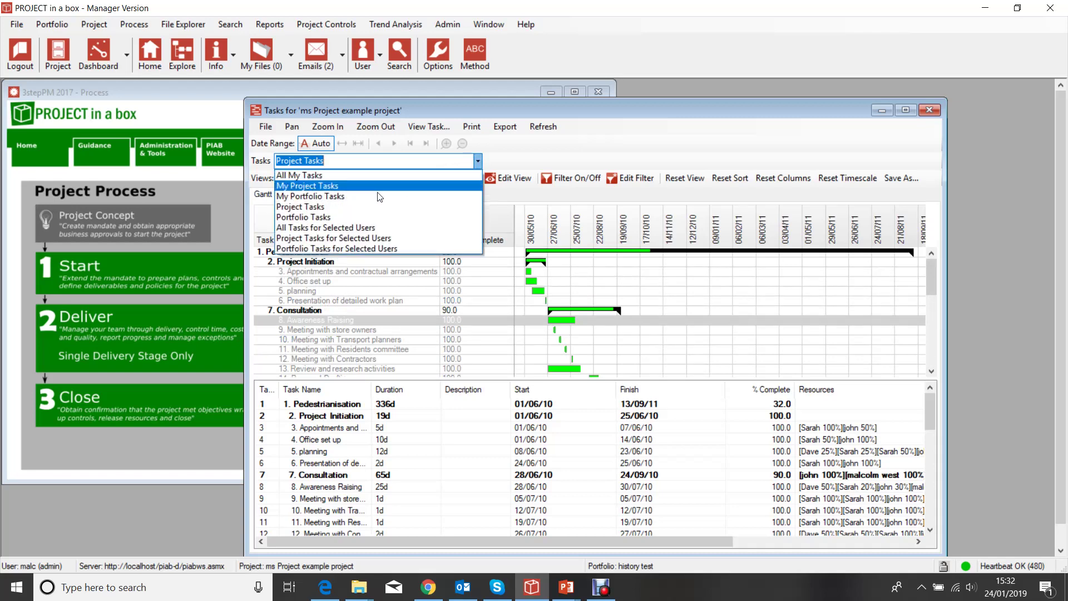
click(291, 218)
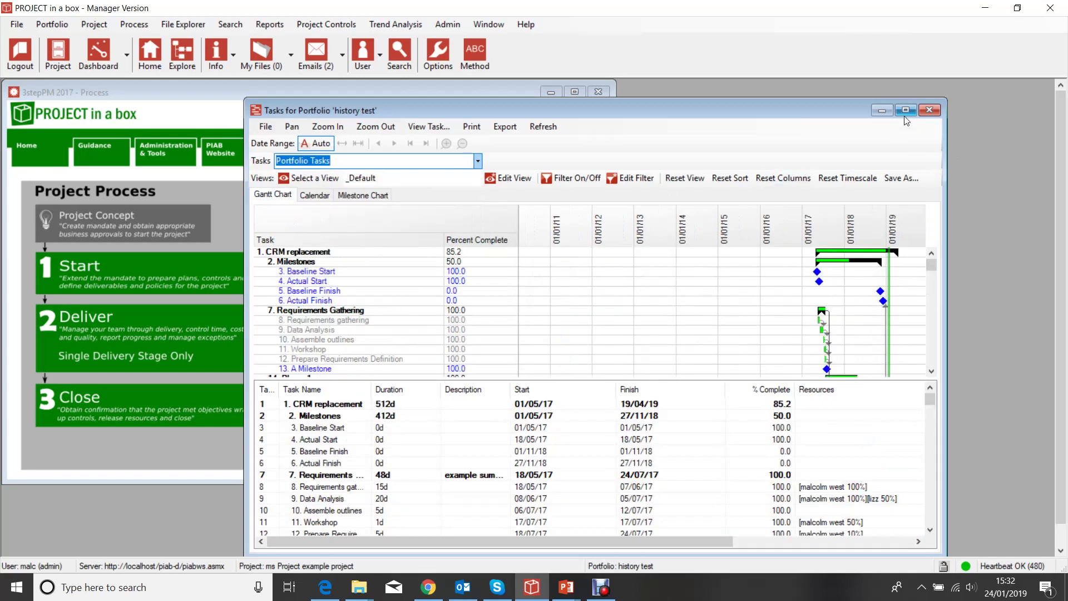
click(905, 110)
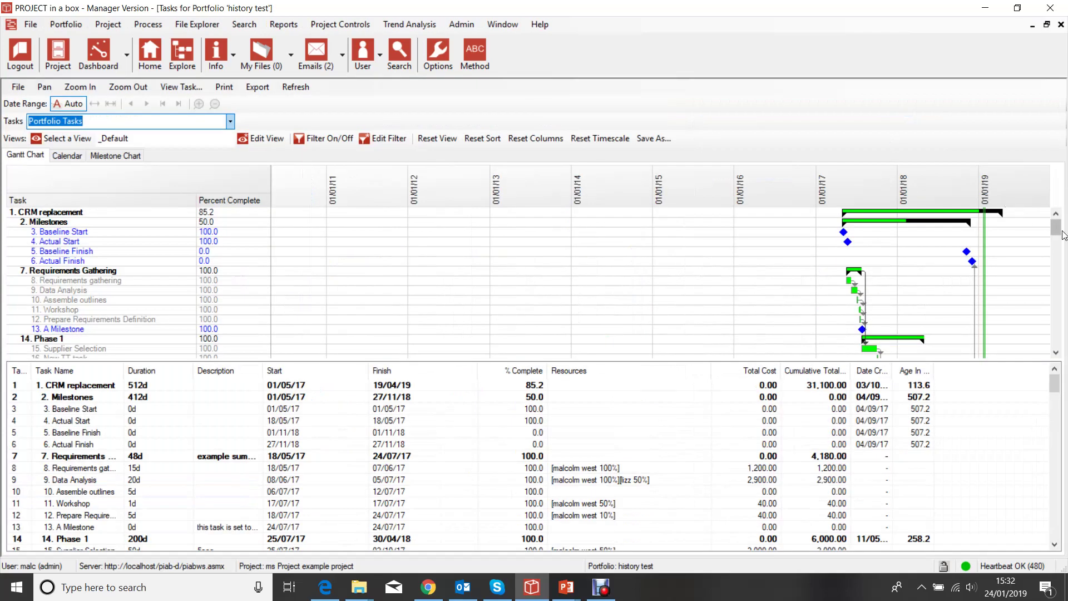
drag(1059, 233, 1059, 292)
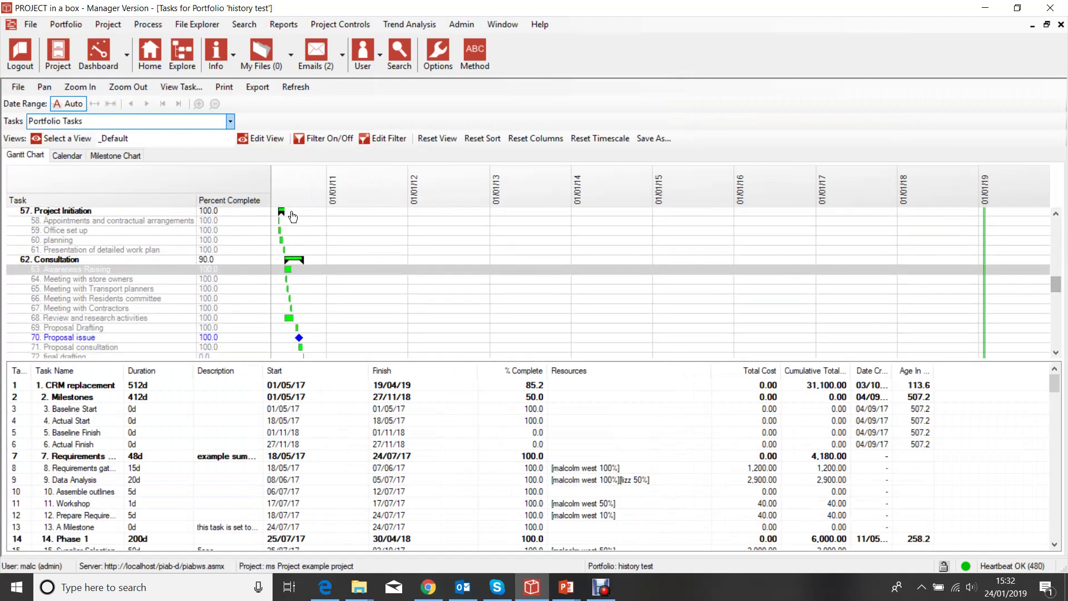
mouse_move(1057, 288)
mouse_down()
mouse_move(1056, 346)
mouse_move(1056, 288)
mouse_up()
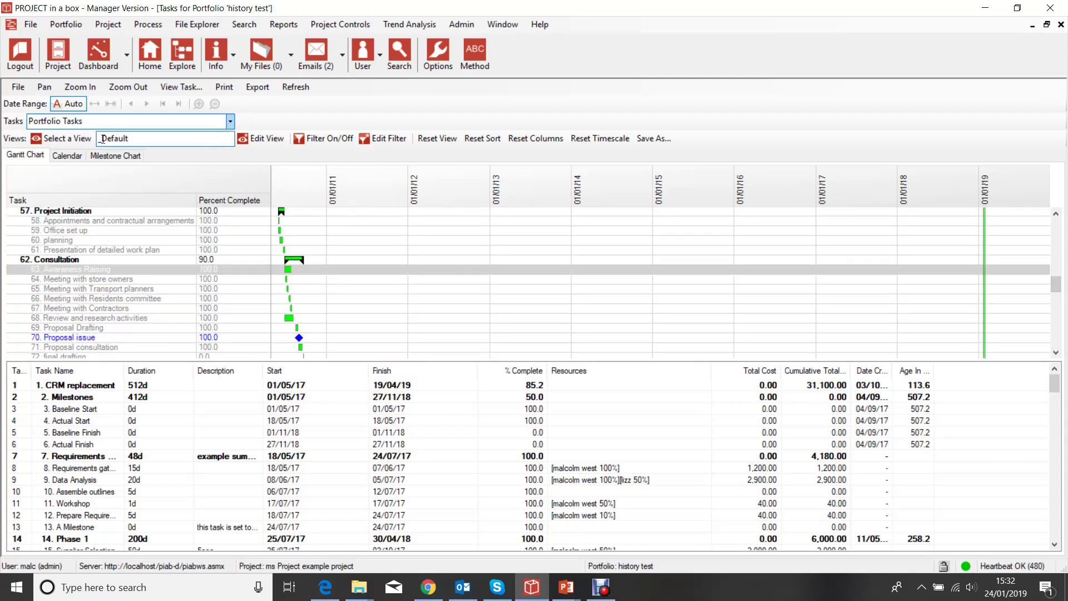
Step: Apply the Overdue Tasks view to the portfolio tasks, review the overdue items across all projects, and close the task window
click(61, 139)
click(506, 310)
click(506, 410)
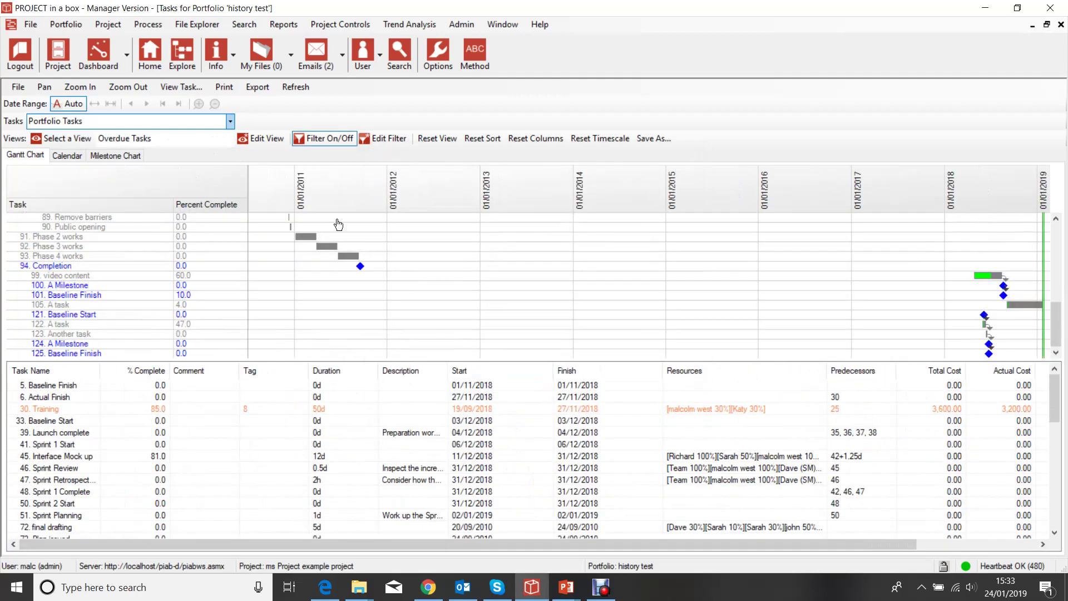
scroll(356, 273, up, 5)
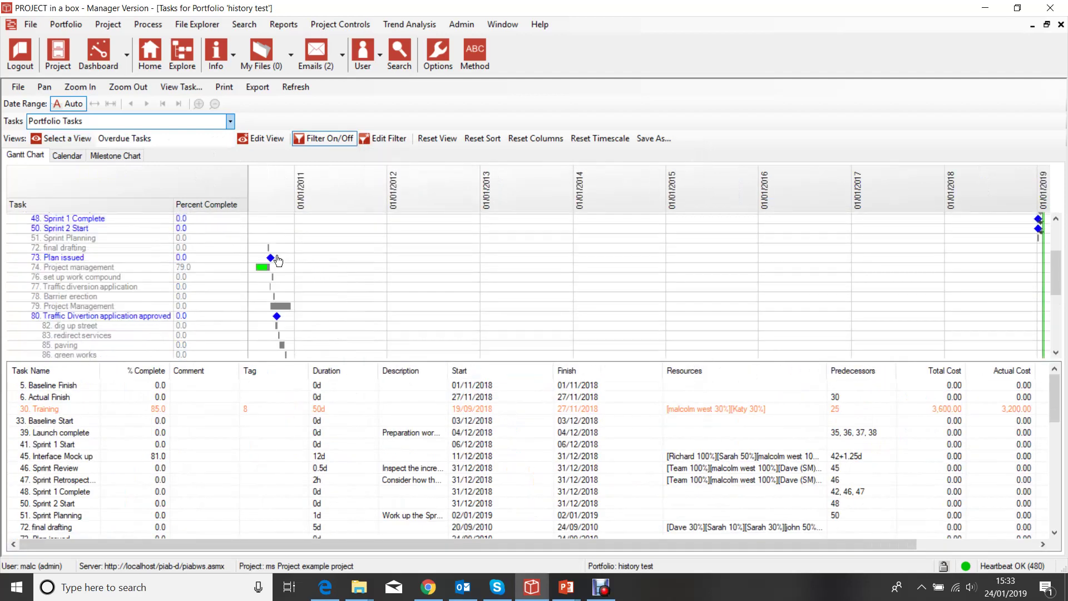
scroll(276, 259, up, 2)
scroll(1027, 301, down, 3)
scroll(1027, 301, up, 3)
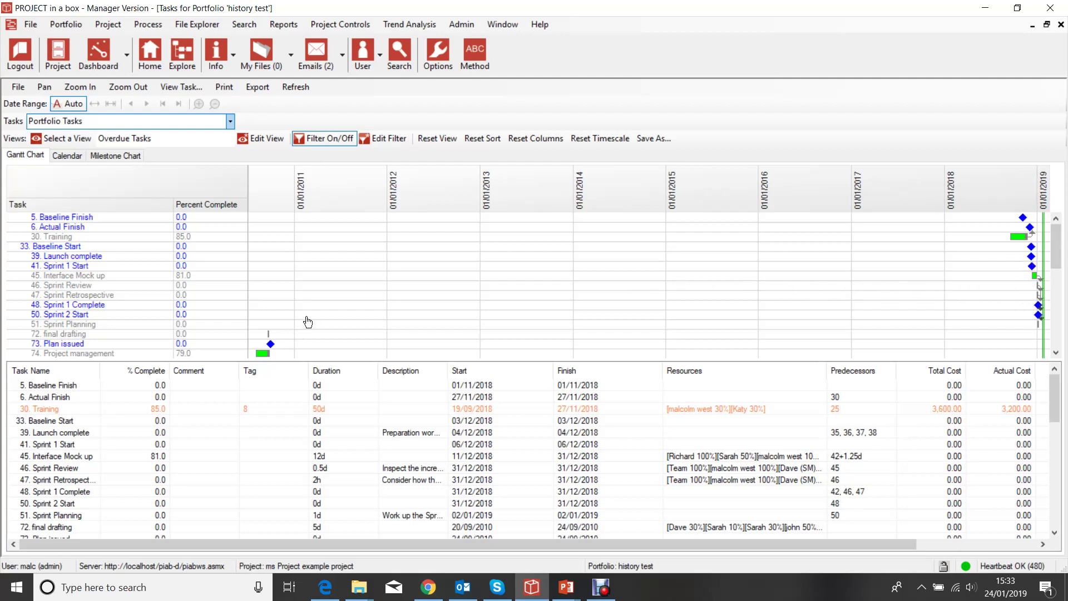
scroll(267, 289, down, 10)
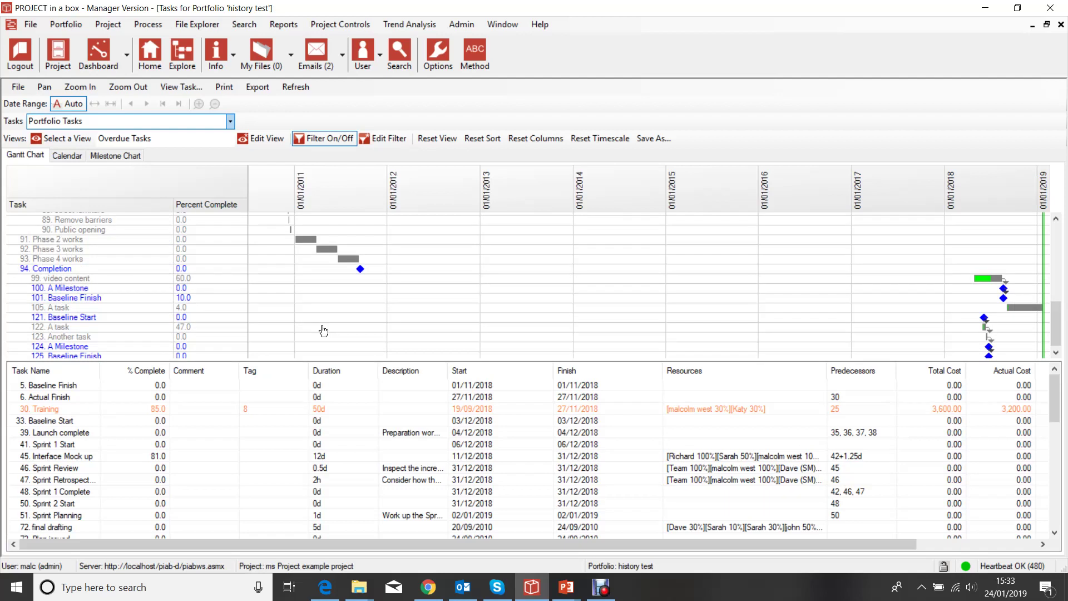
scroll(320, 331, up, 5)
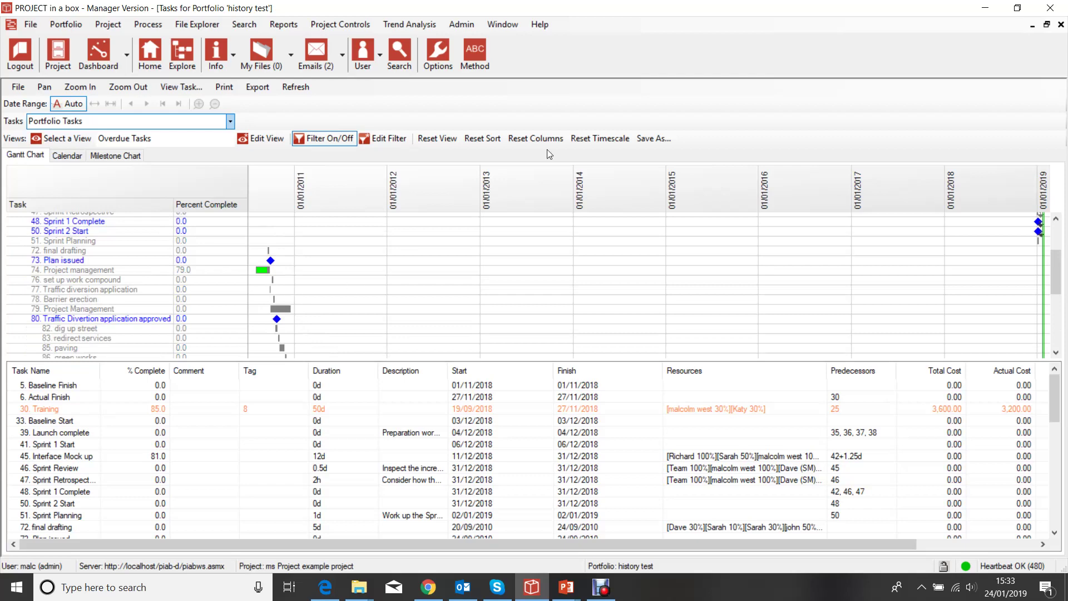
click(1048, 25)
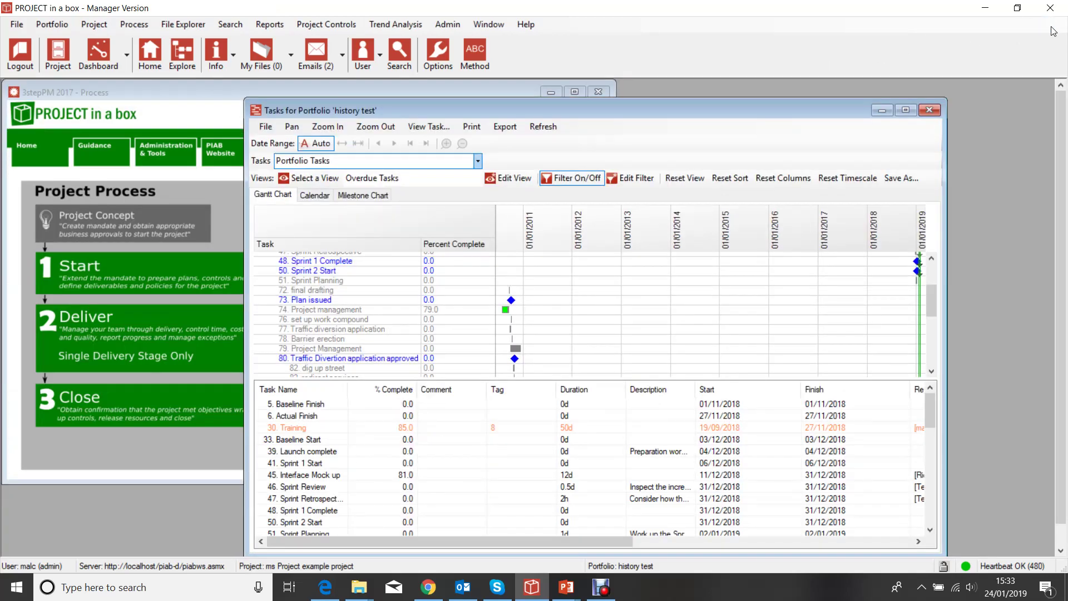
click(938, 109)
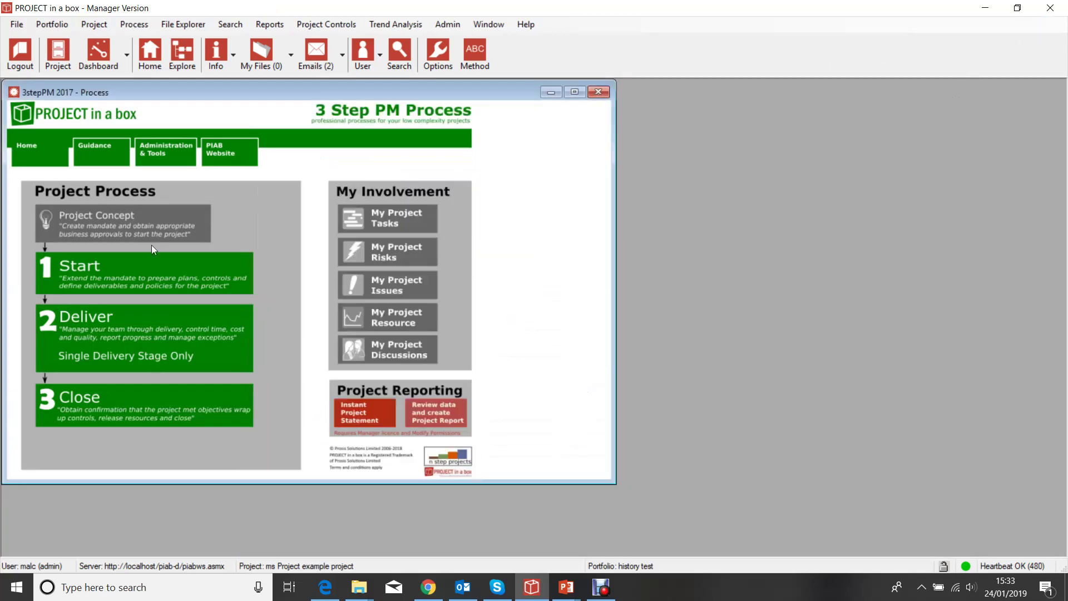
Step: Check out test.mpp from the Start stage's Daily Log and Project Controls, opening it in Microsoft Project
click(135, 273)
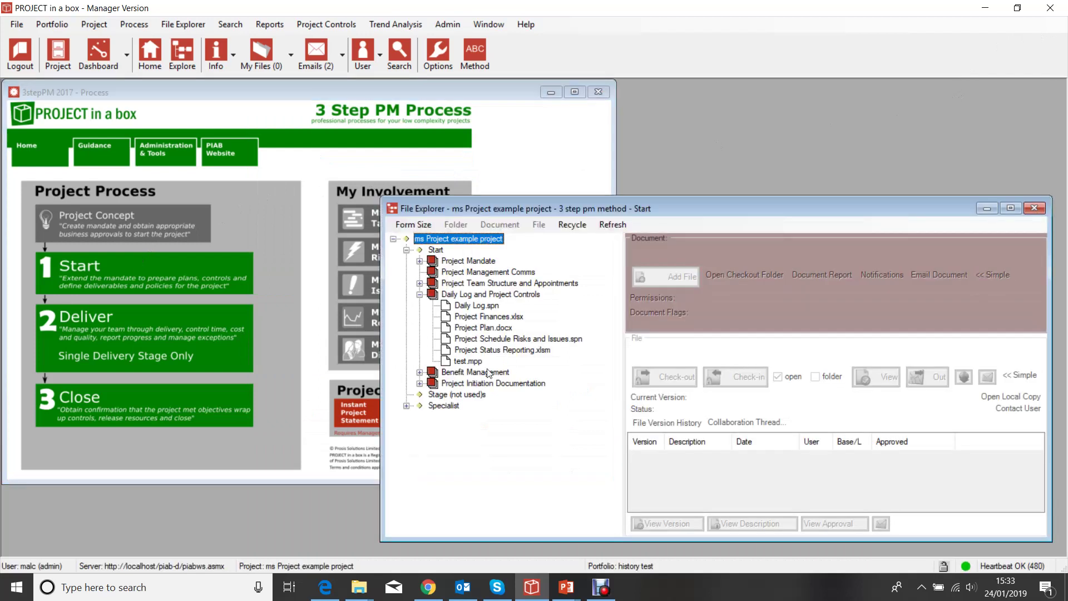
click(462, 361)
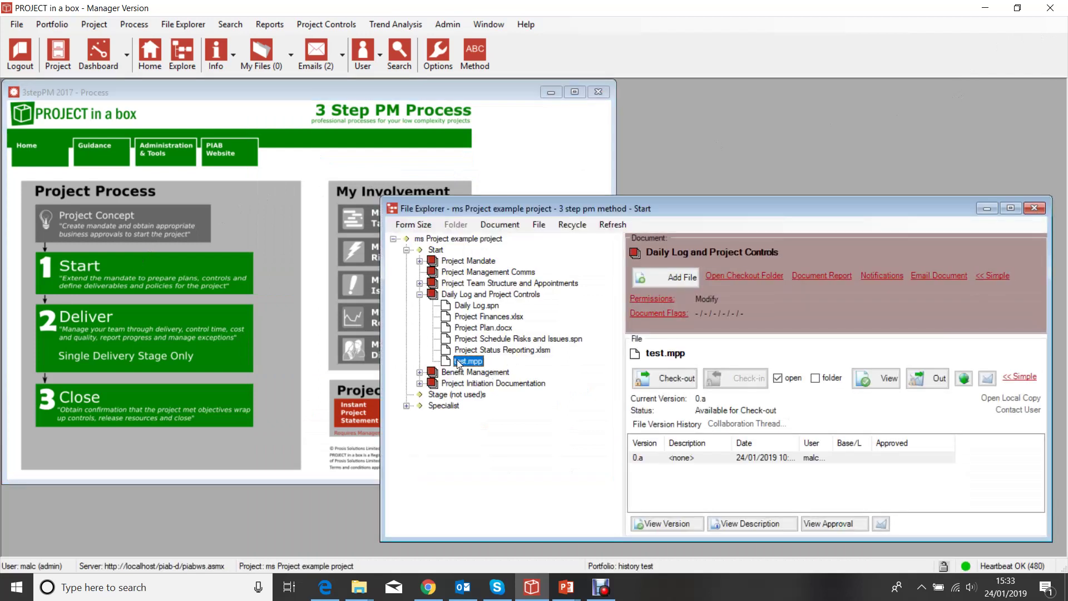
click(666, 383)
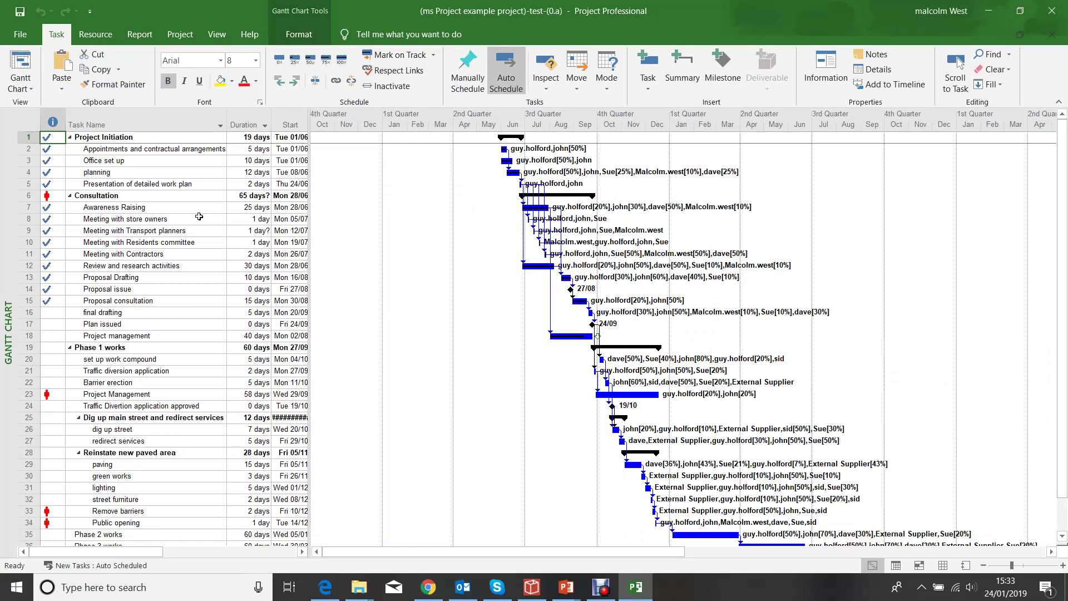
Step: Set the duration of the Review and research activities task to 70 days
double_click(547, 266)
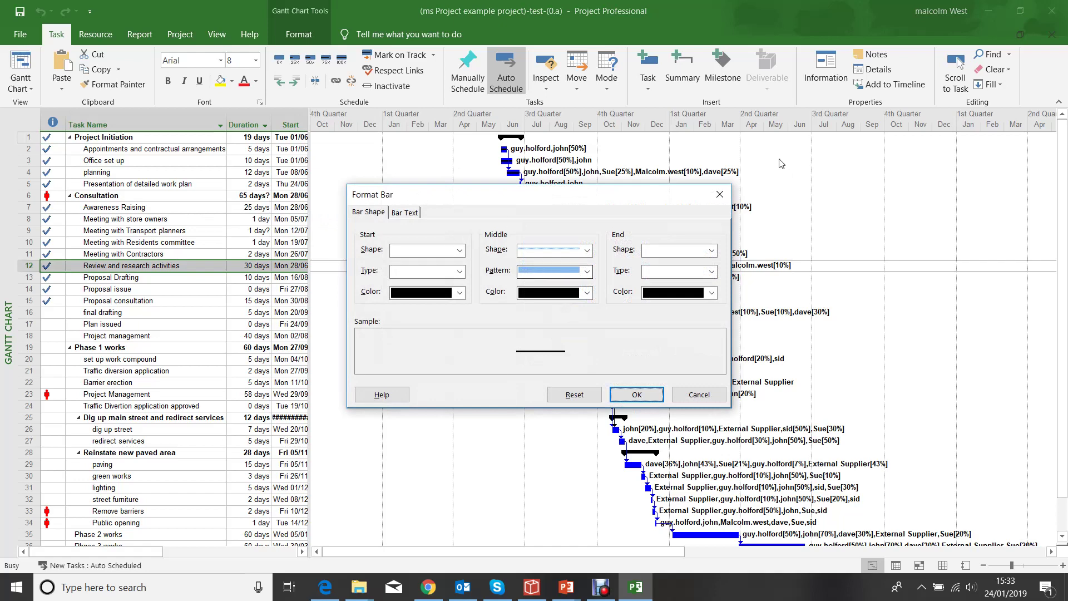
click(719, 195)
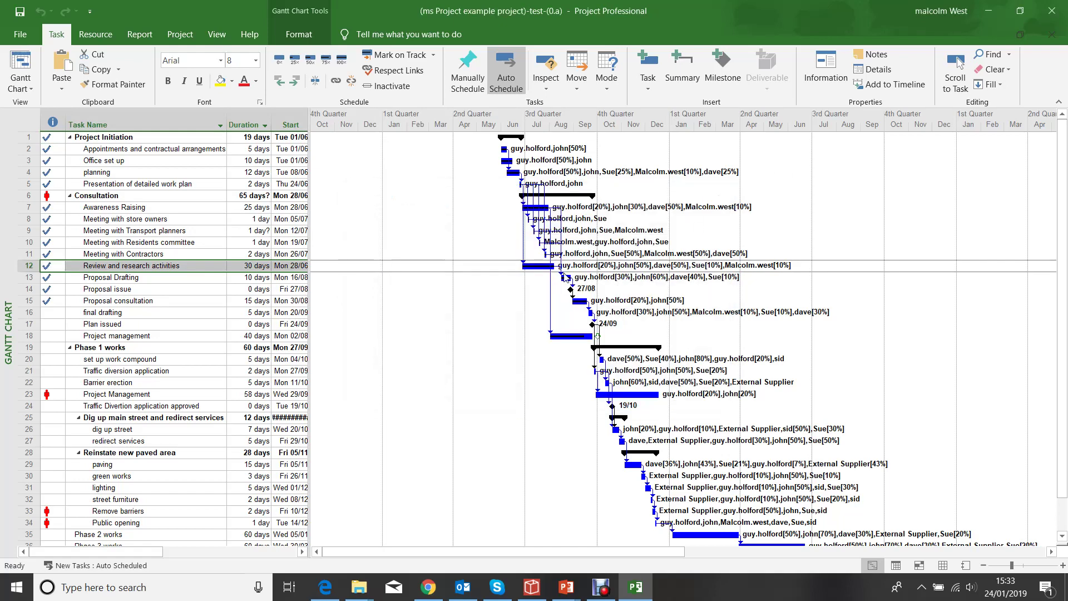
click(243, 267)
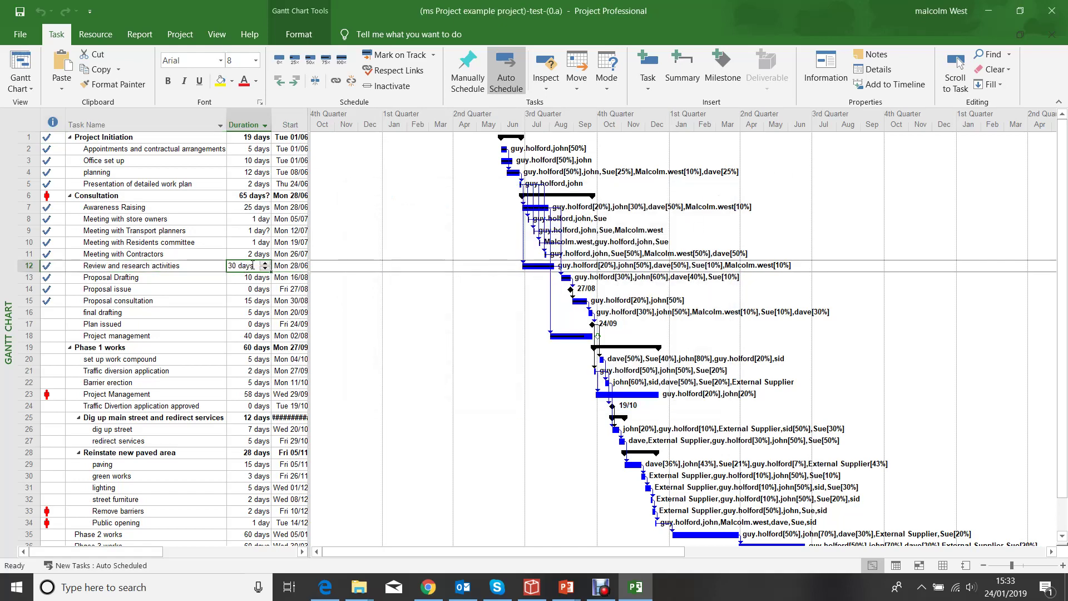
click(264, 262)
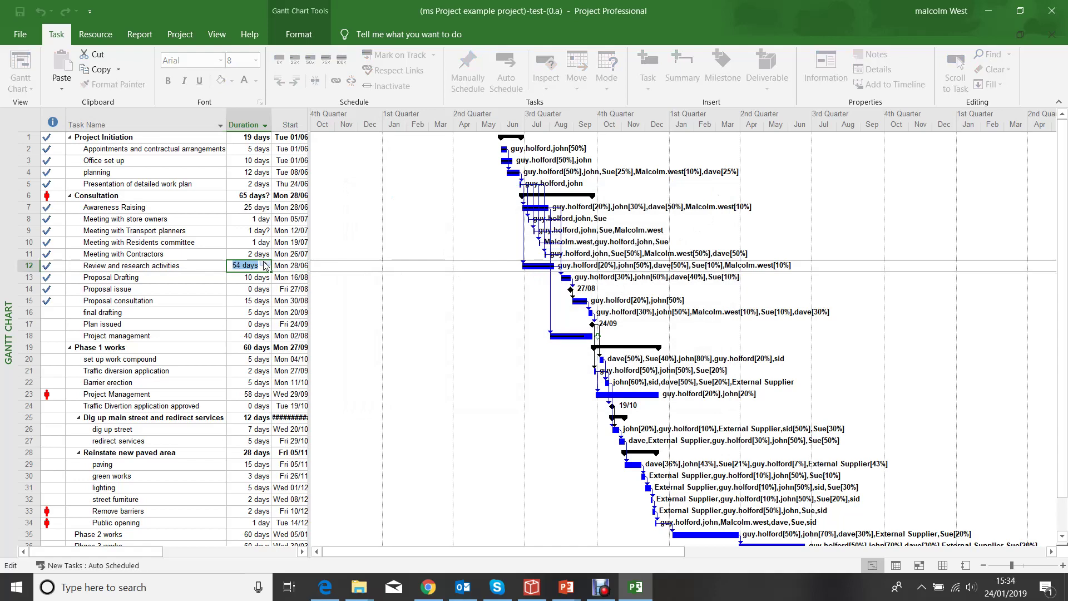
click(264, 262)
click(264, 262)
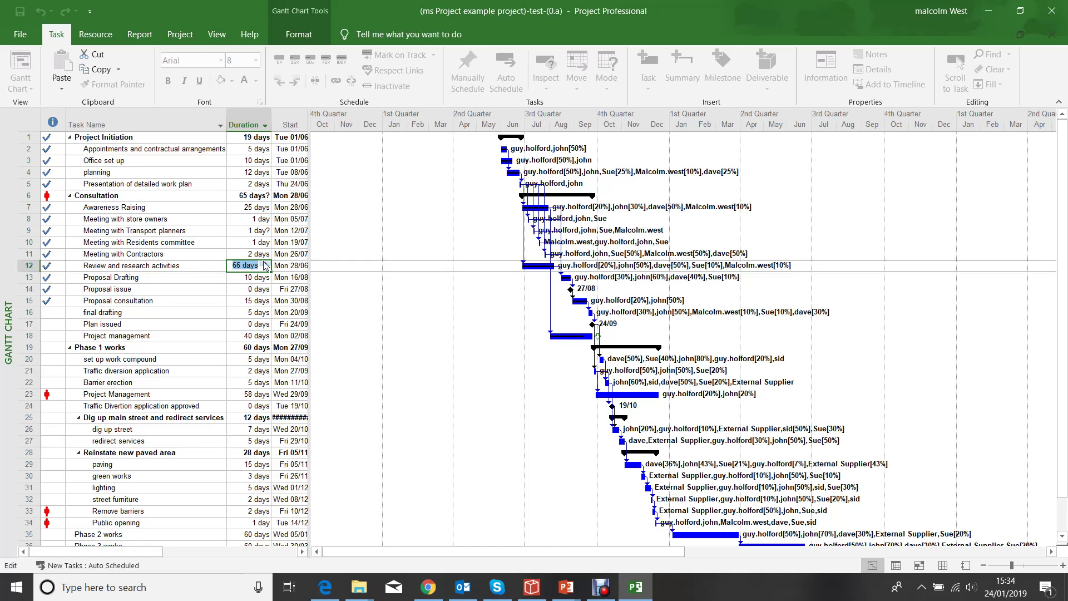
click(396, 278)
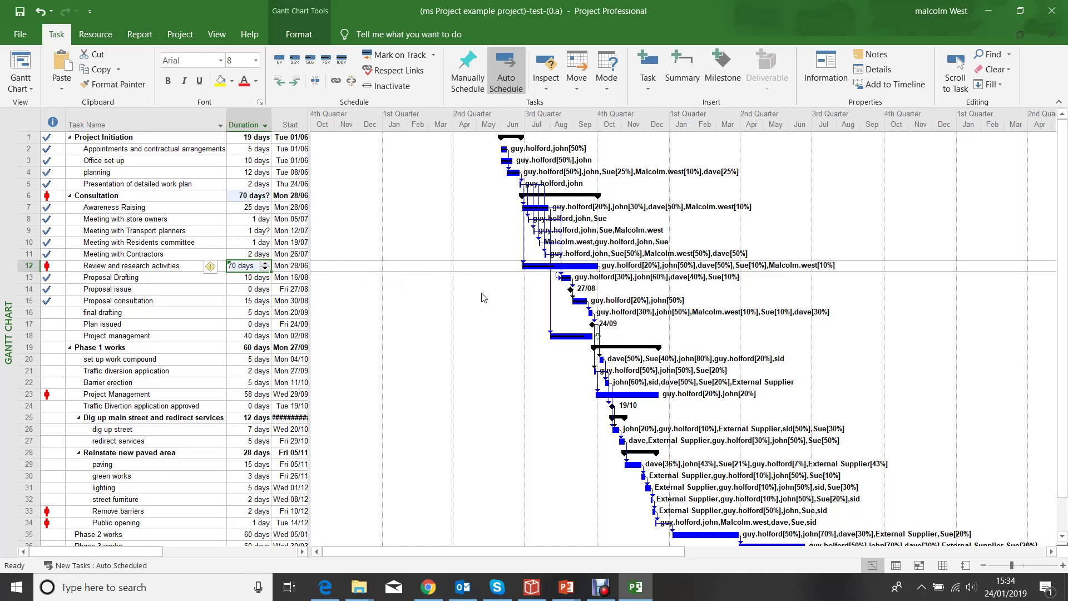
Step: Save and close the plan in Microsoft Project, and check test.mpp back in to PROJECT in a box
click(21, 12)
click(1048, 11)
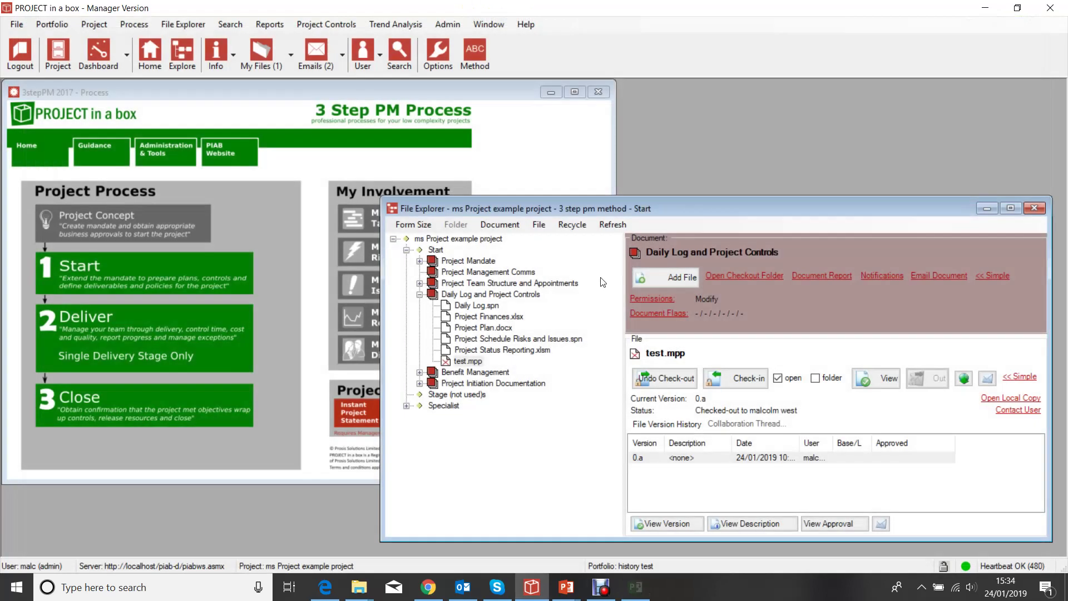
click(746, 378)
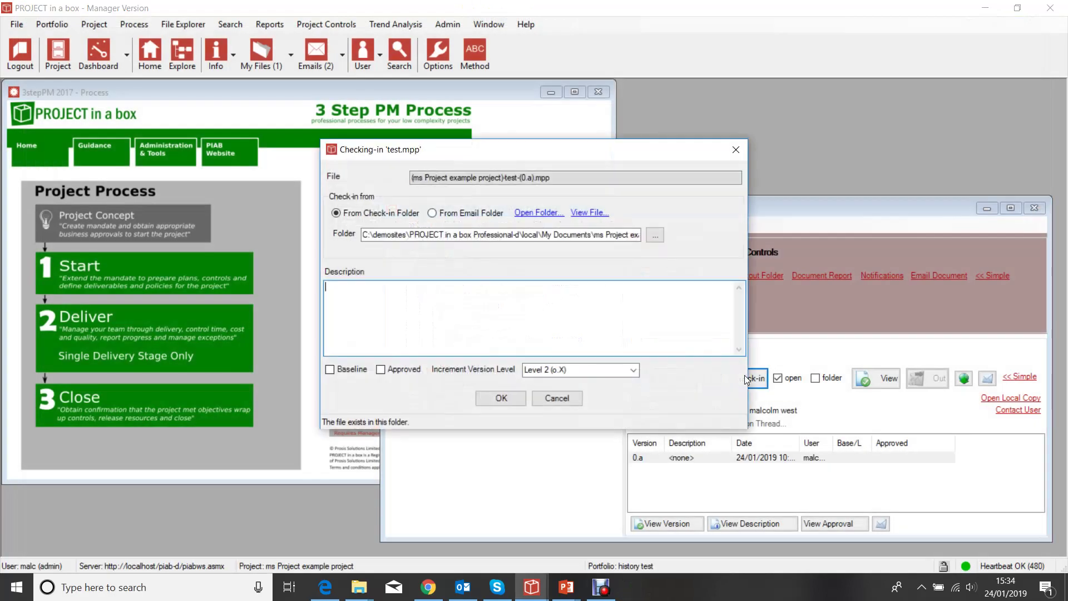
click(514, 400)
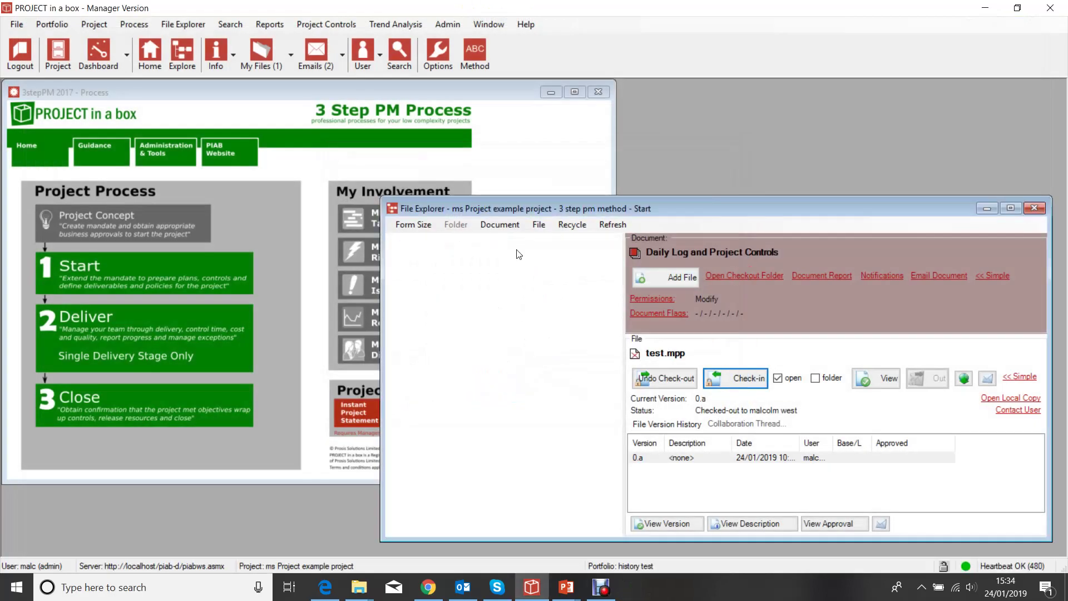
Step: Open My Project Tasks, check the Review and research activities task's duration and progress, and close the task window
click(502, 130)
click(393, 218)
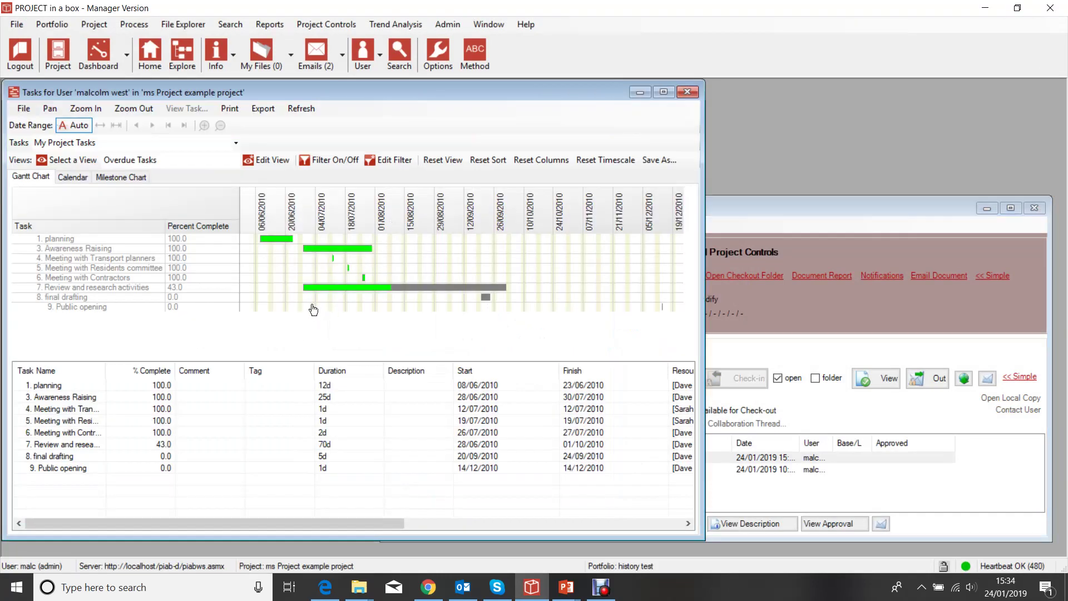
click(324, 290)
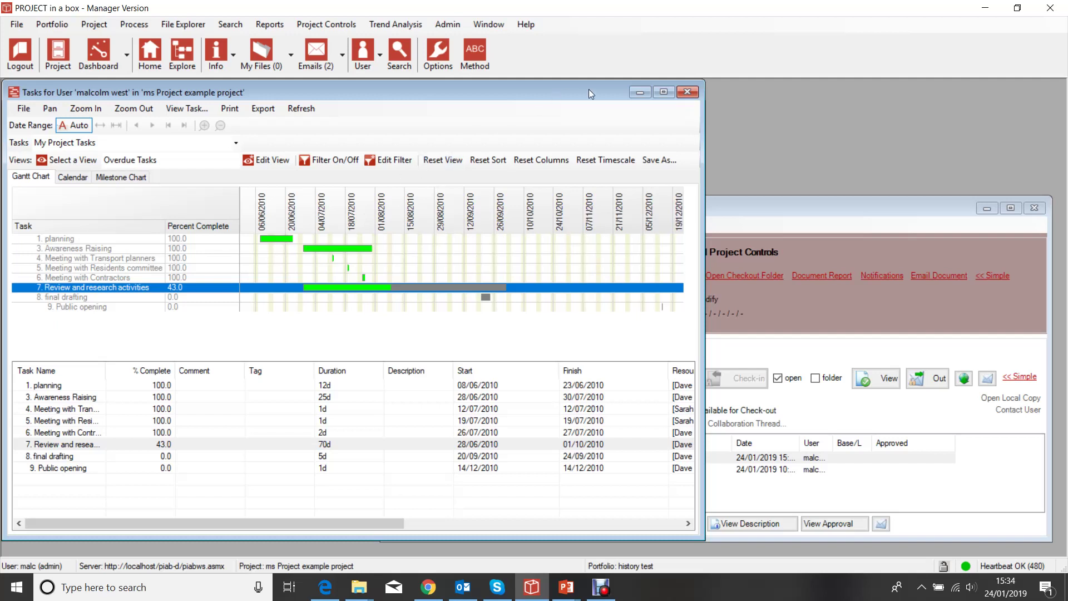
click(688, 91)
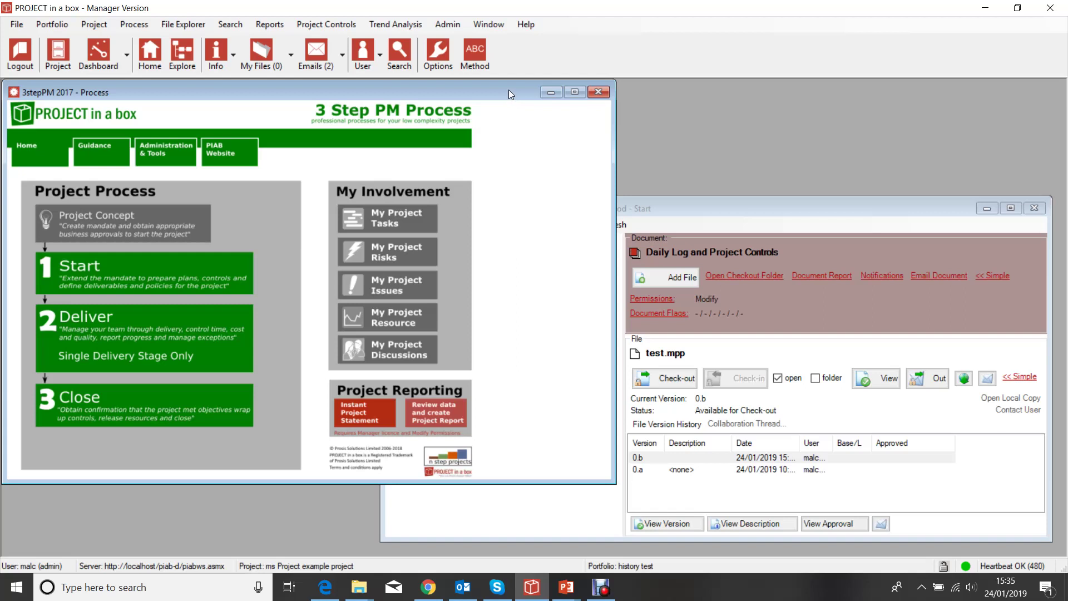
Step: Open the plan dependencies manager, load the Plan Dependency Chain, and reposition and enlarge the window to show every dependency
click(442, 25)
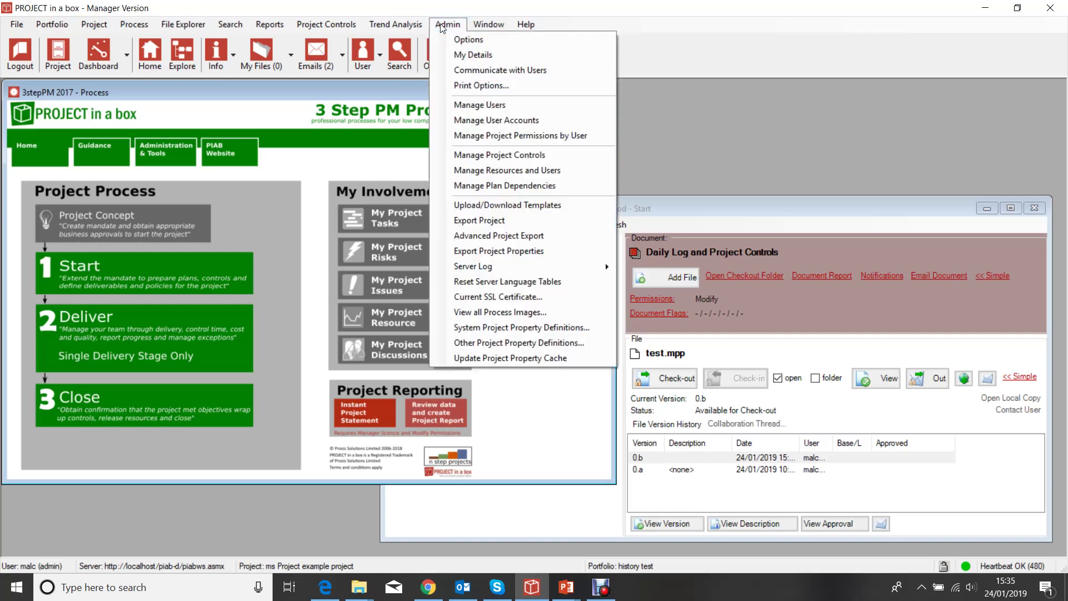
click(485, 186)
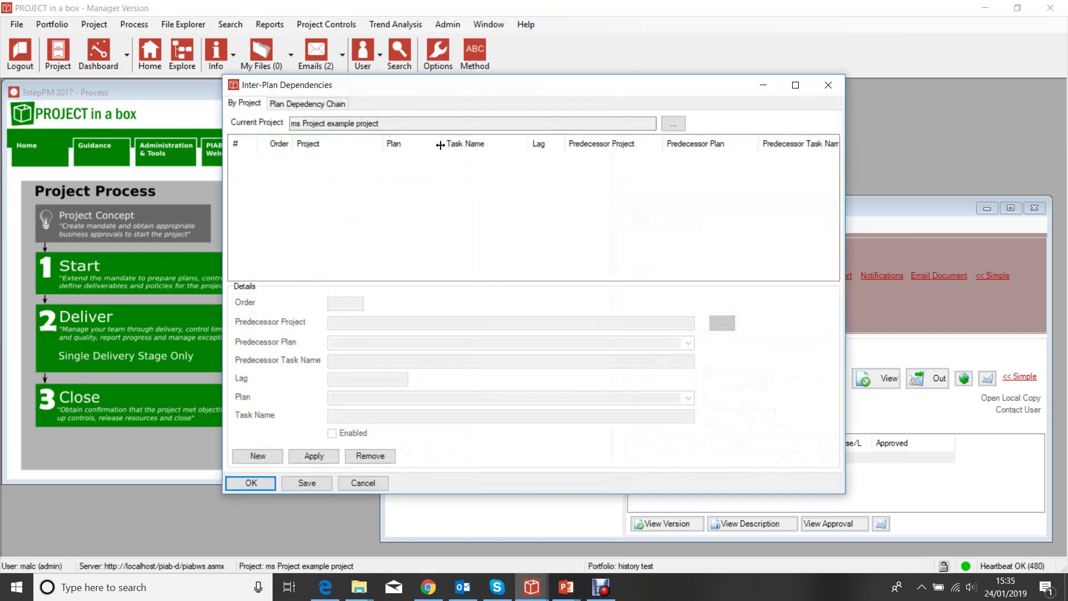
click(314, 103)
click(251, 121)
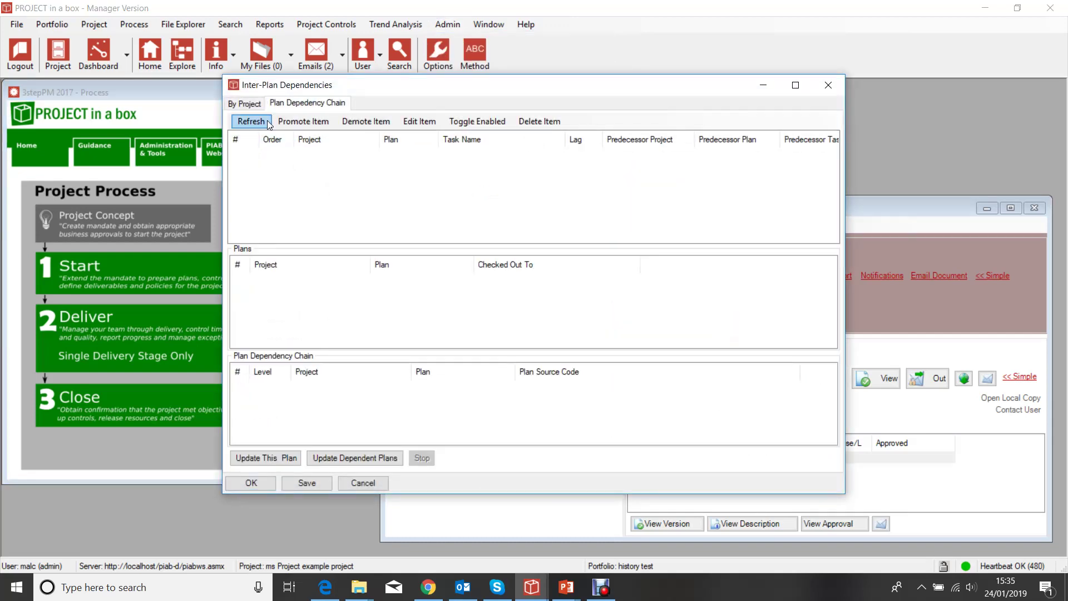
drag(427, 79, 428, 18)
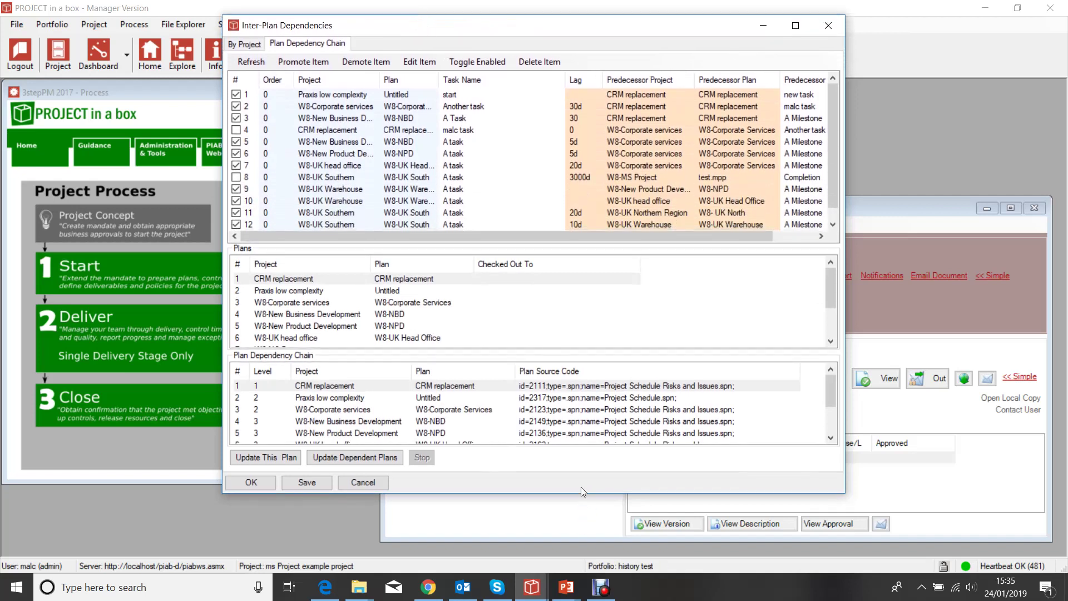
drag(578, 493, 575, 546)
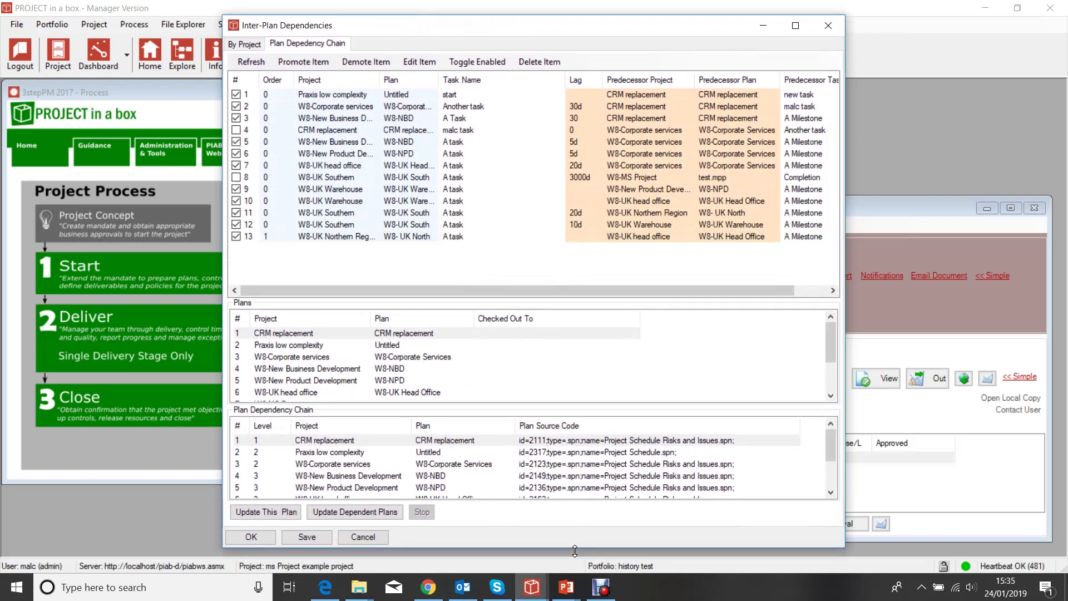
Step: Examine the dependency entries for Praxis low complexity, W8-New Product Development and W8-UK Warehouse
click(337, 98)
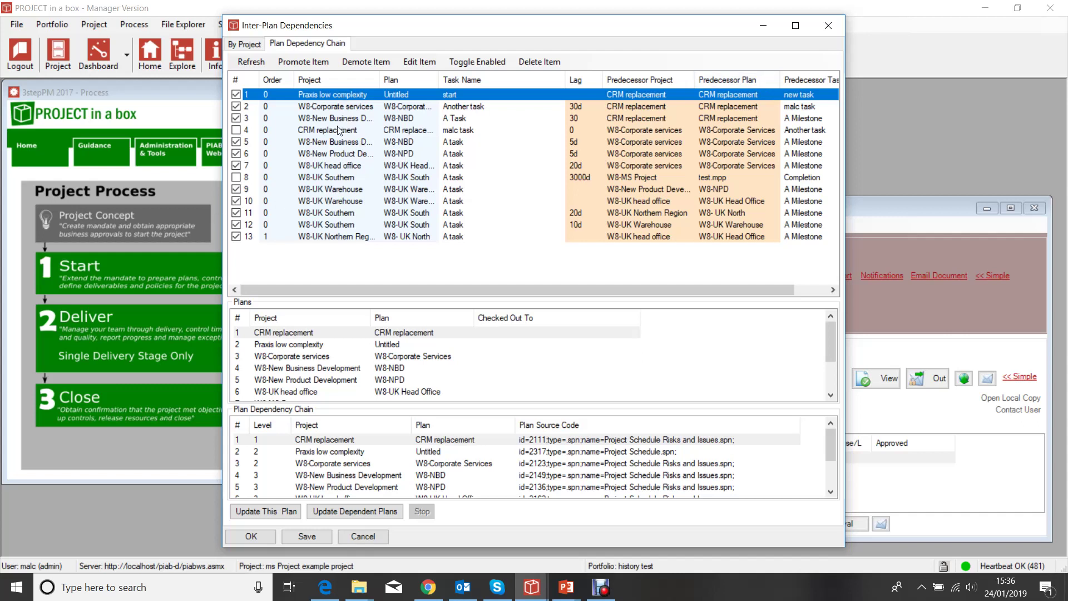
click(336, 155)
click(342, 189)
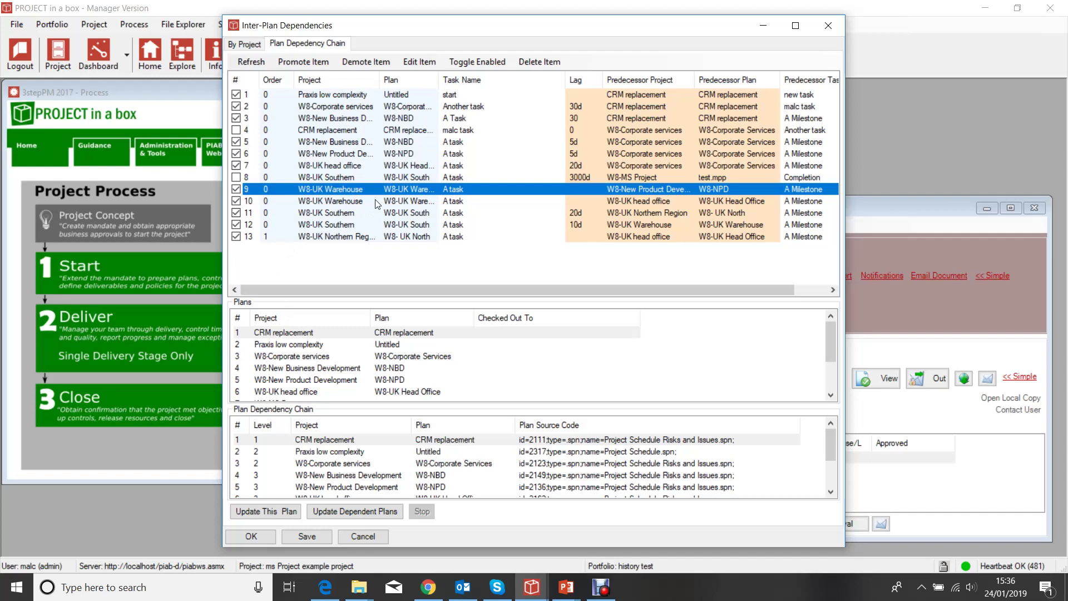
Step: Examine the W8-UK head office dependency and the list of linked plans, and close the inter-plan dependencies window
click(580, 166)
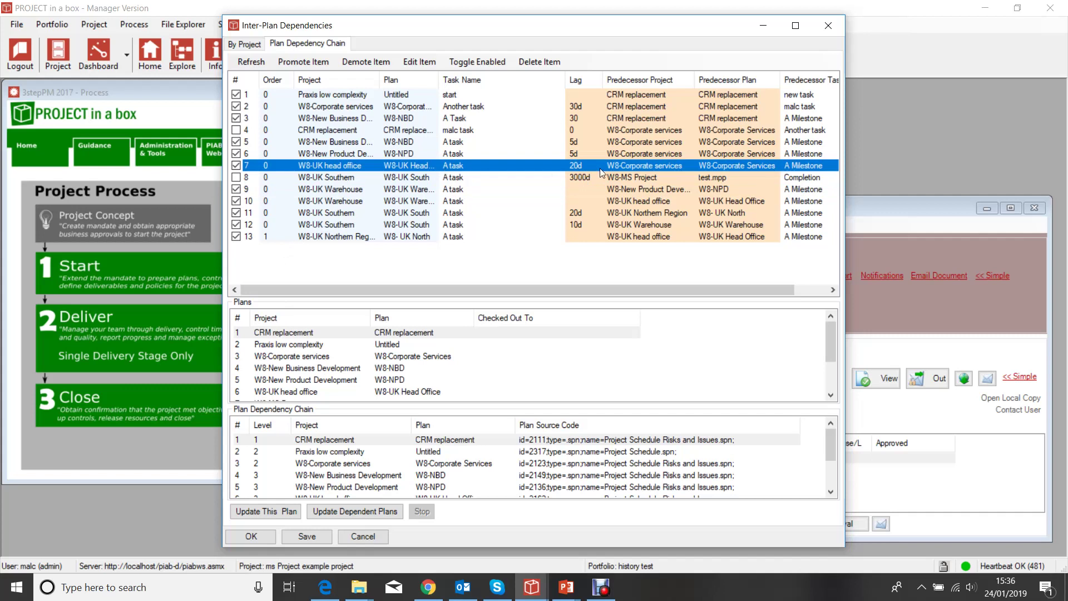
drag(830, 336, 826, 379)
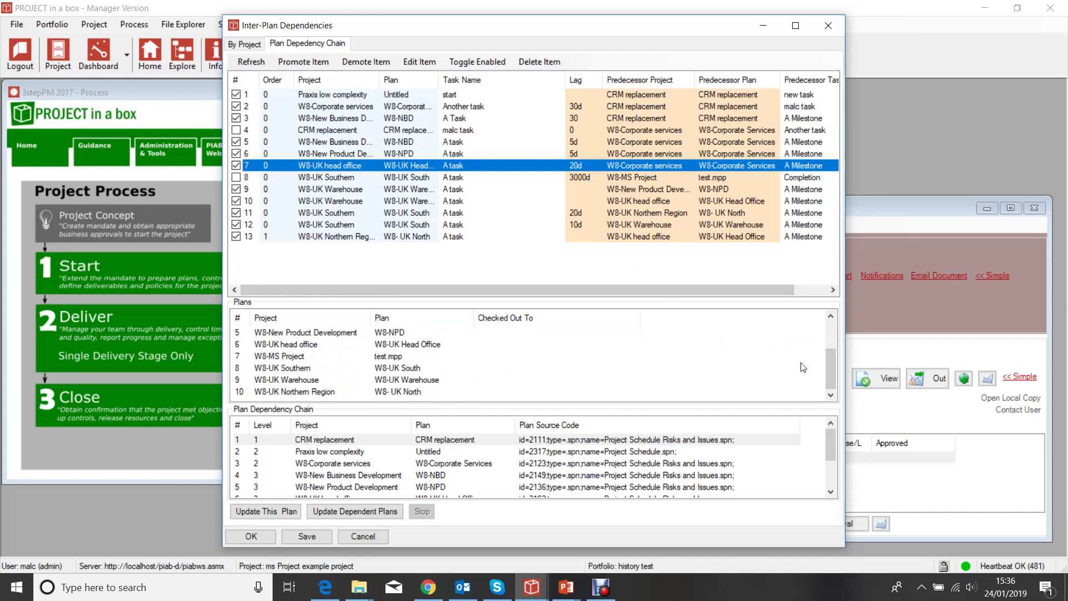
drag(829, 365, 836, 340)
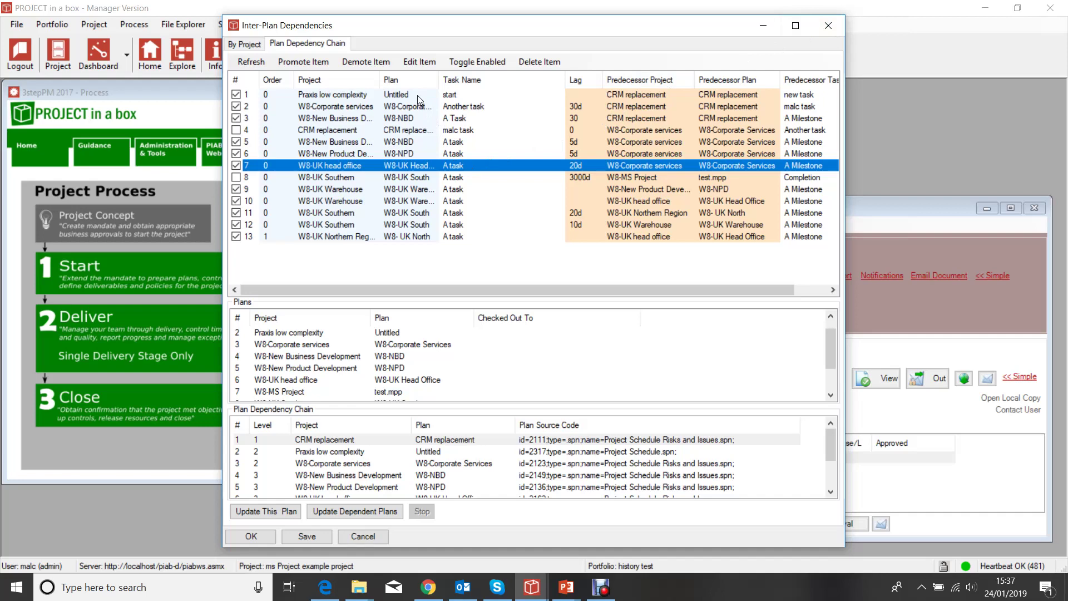
click(827, 31)
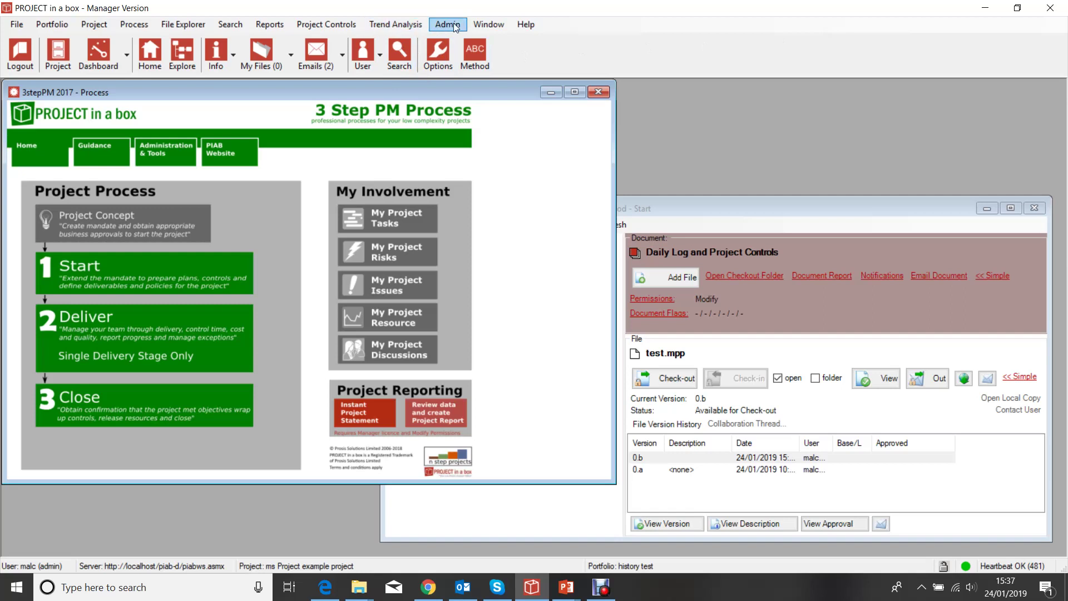
Step: Open the project control notifications and reposition their window
click(336, 24)
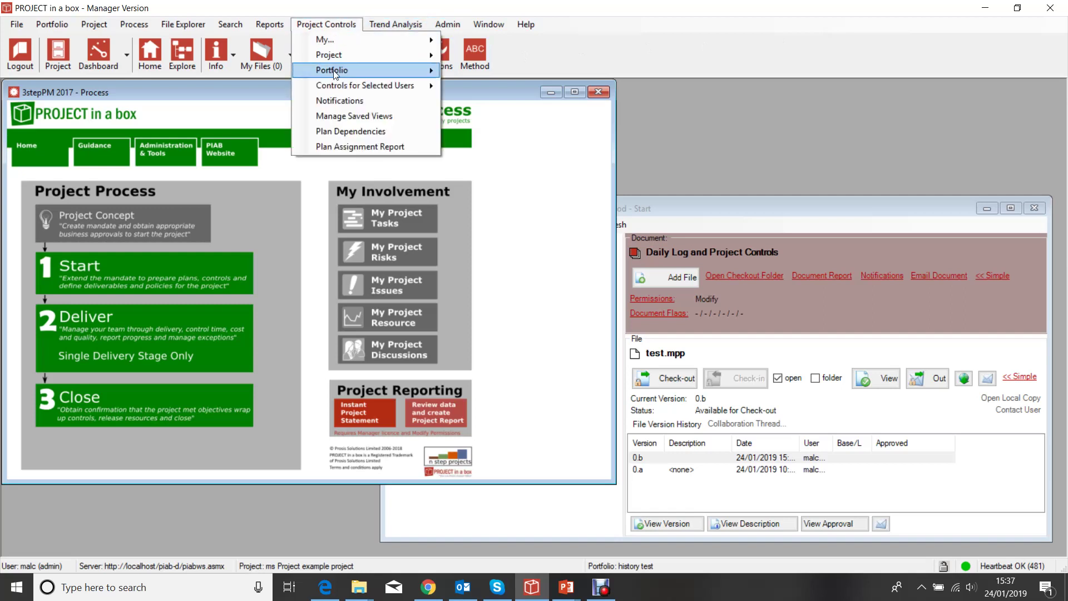
mouse_move(338, 57)
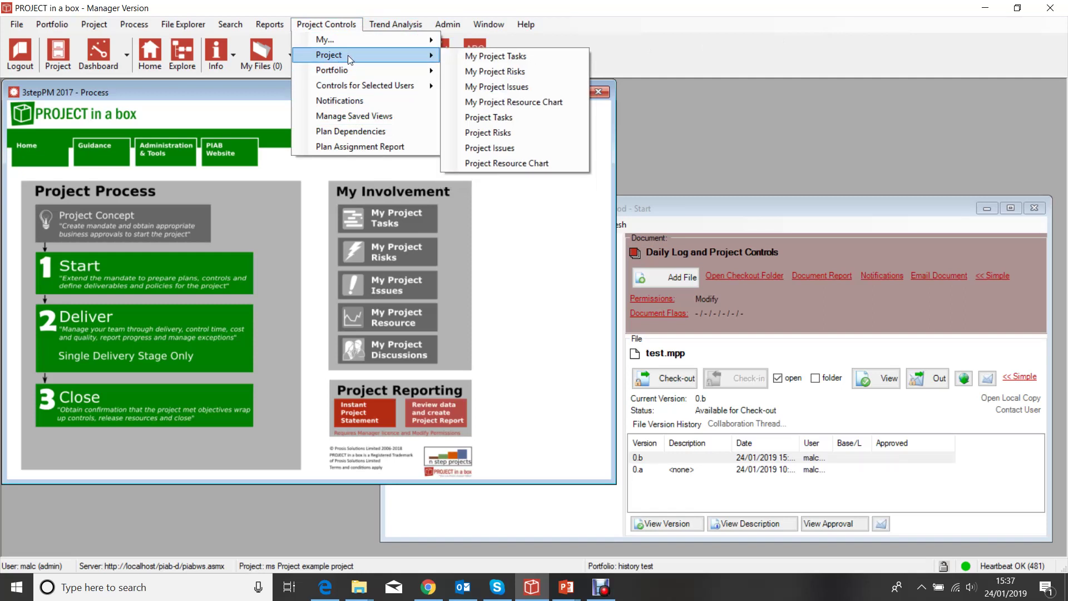
click(345, 90)
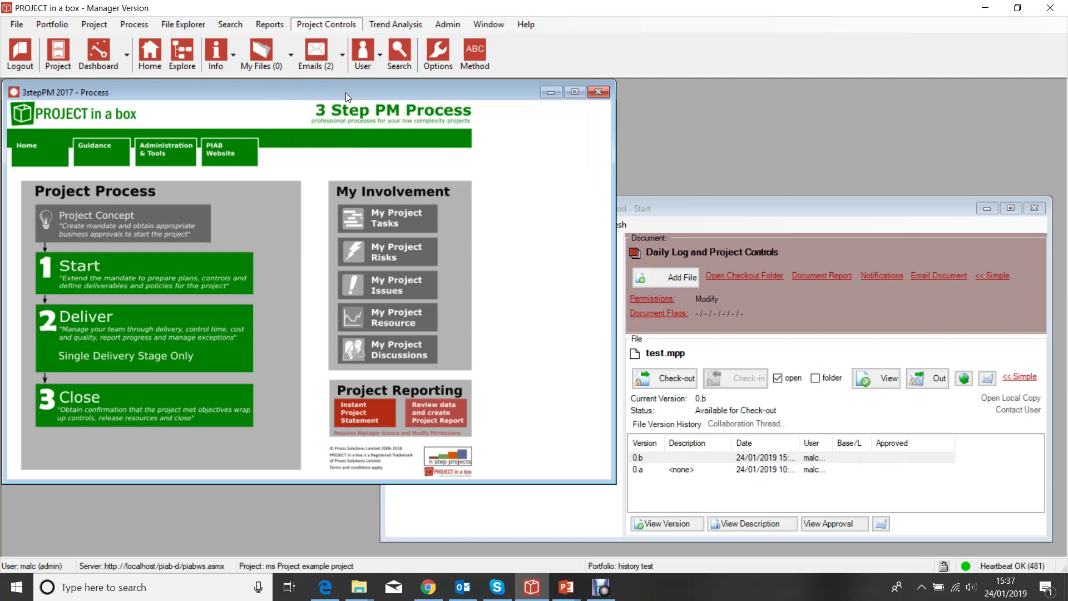
click(331, 24)
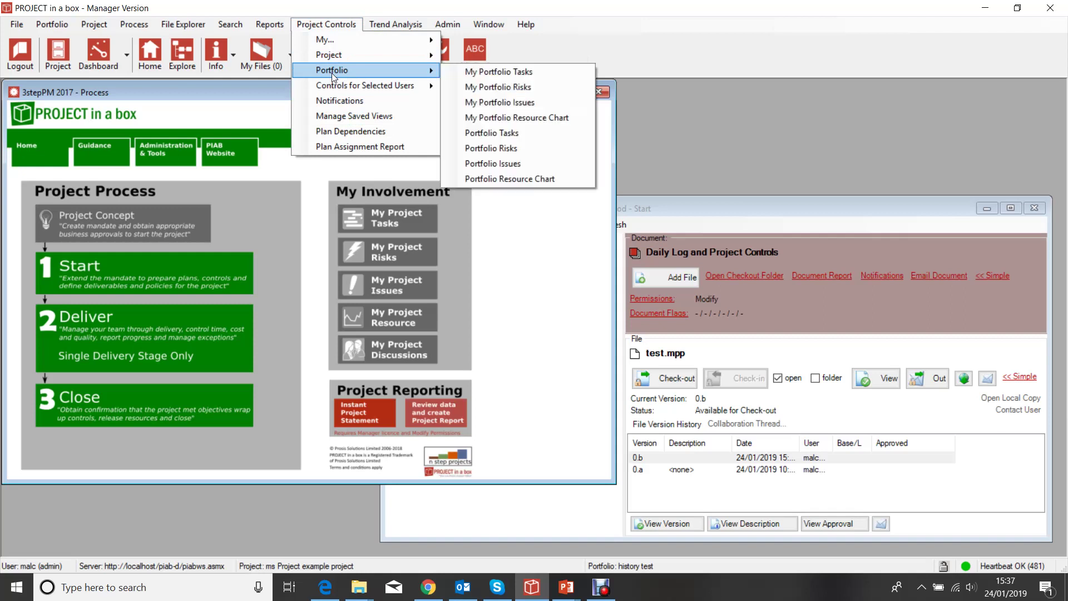
mouse_move(334, 86)
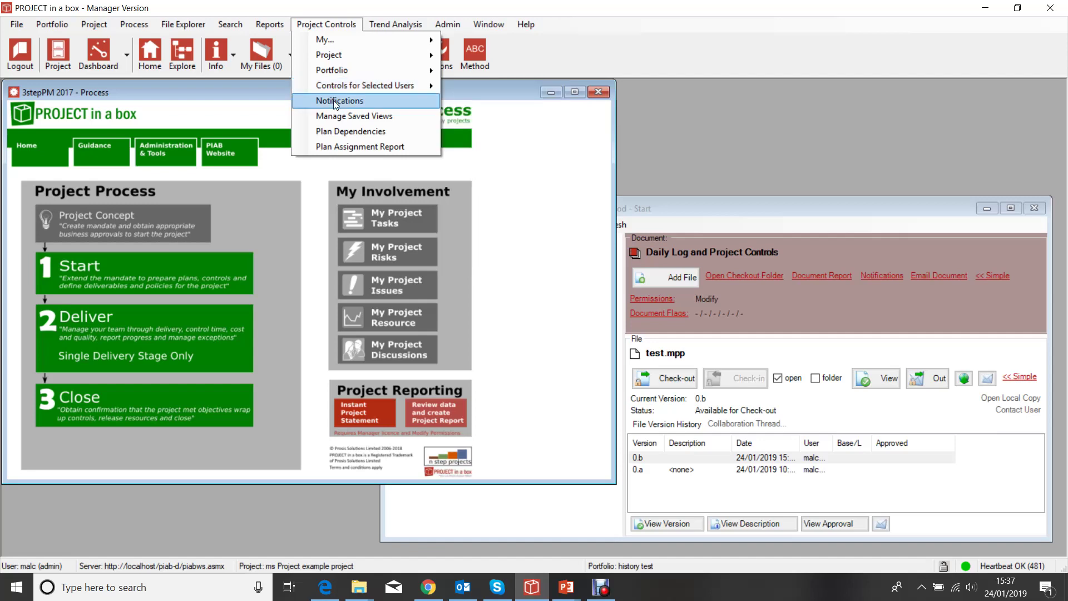
click(335, 101)
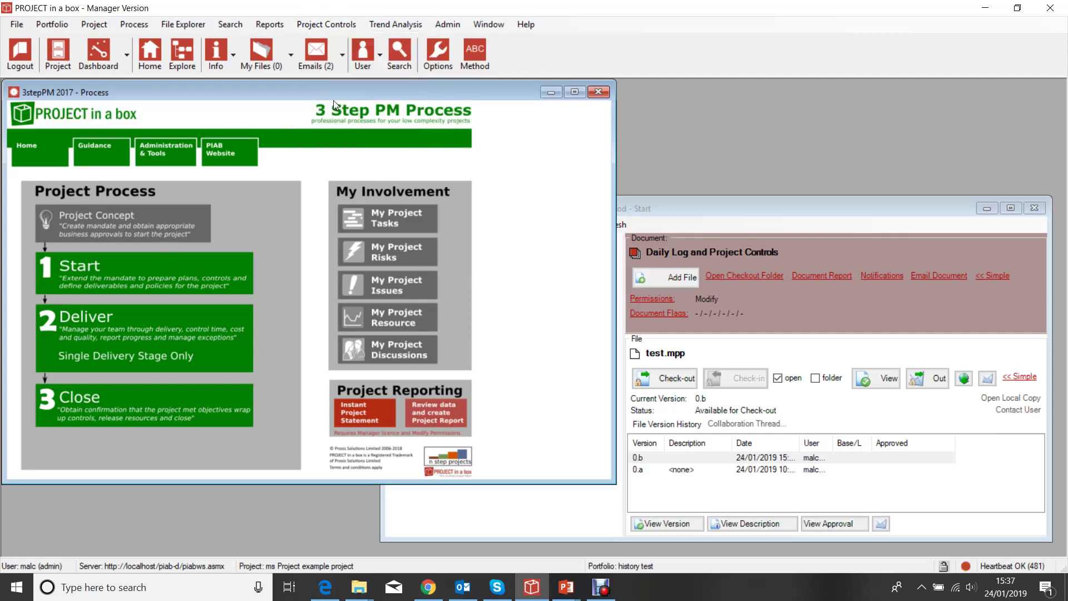
drag(449, 157, 445, 114)
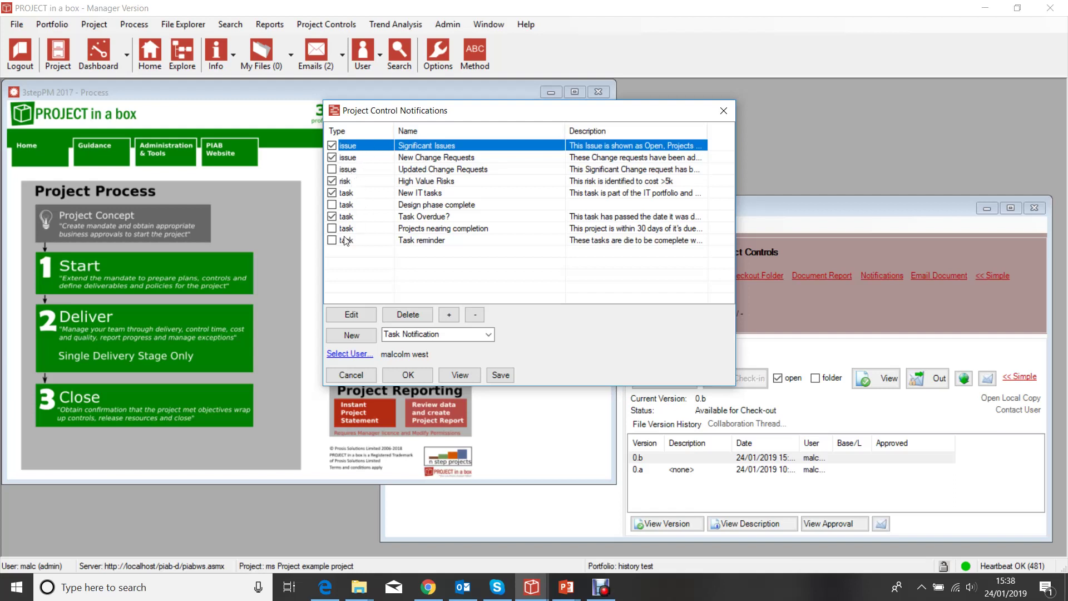
Step: Open the New IT tasks notification, check its Days To Task Start rule's type and operator options, and close the rule
click(354, 194)
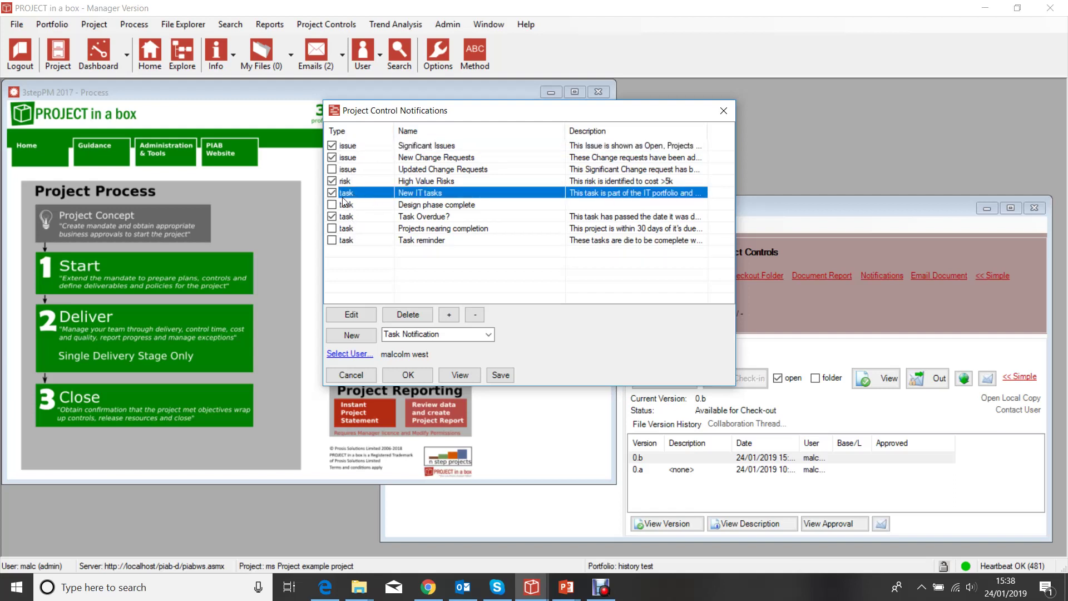
double_click(417, 195)
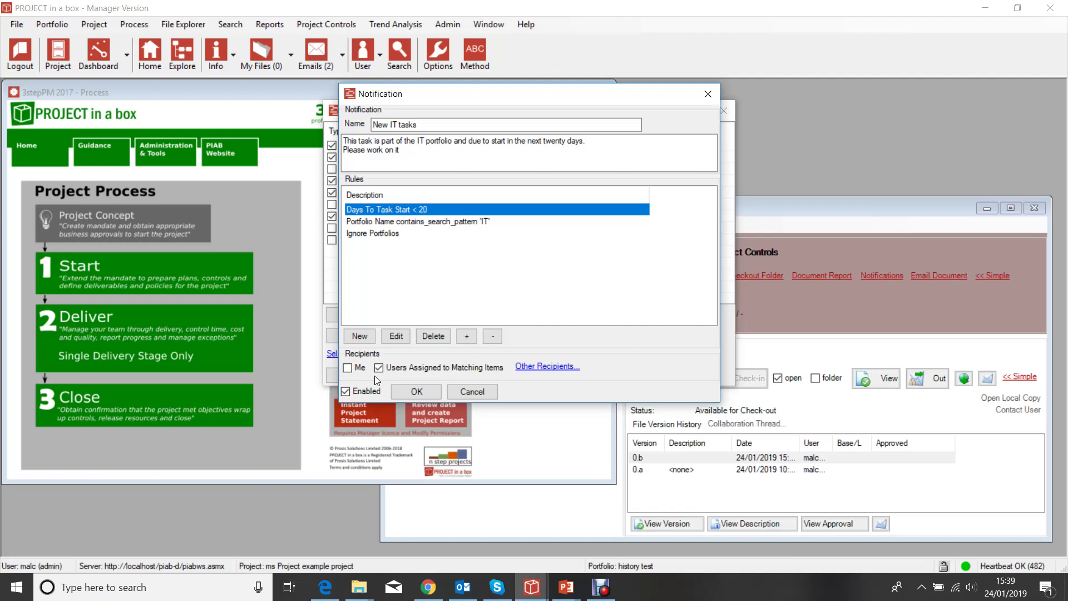
double_click(365, 216)
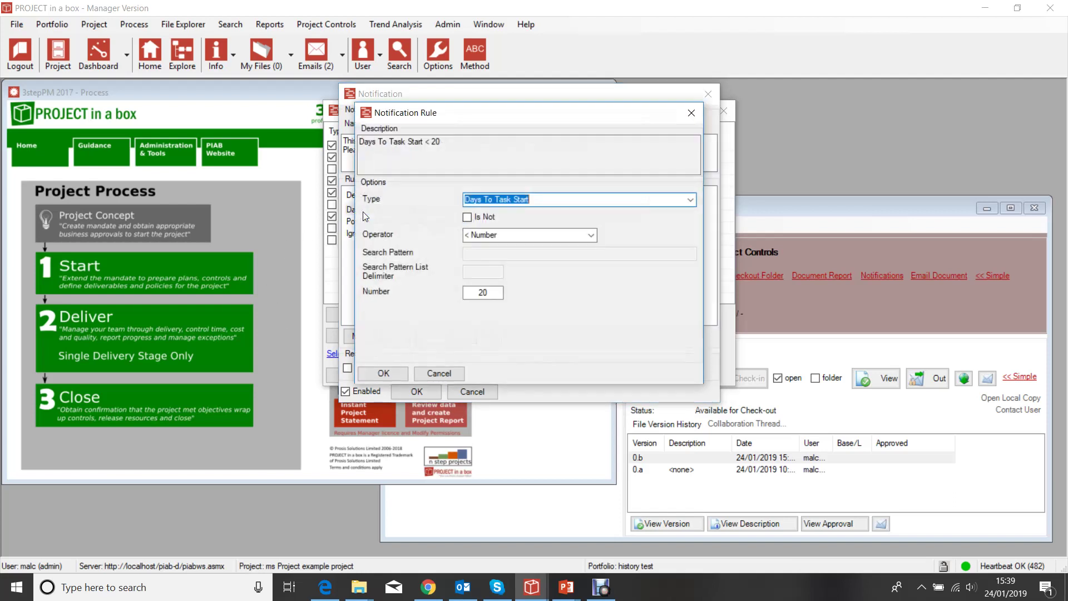
click(689, 200)
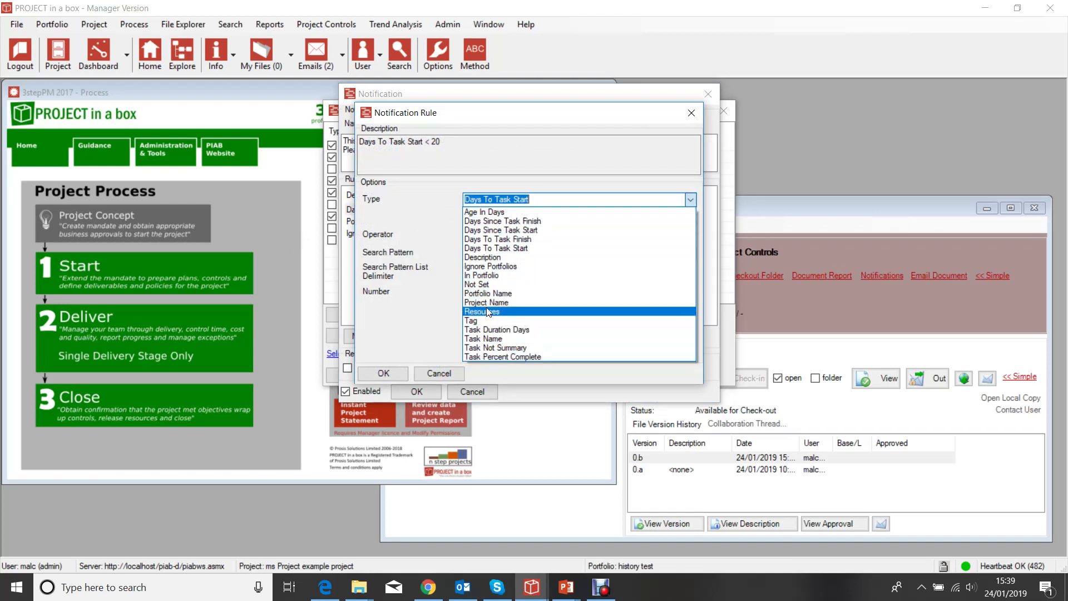
click(549, 165)
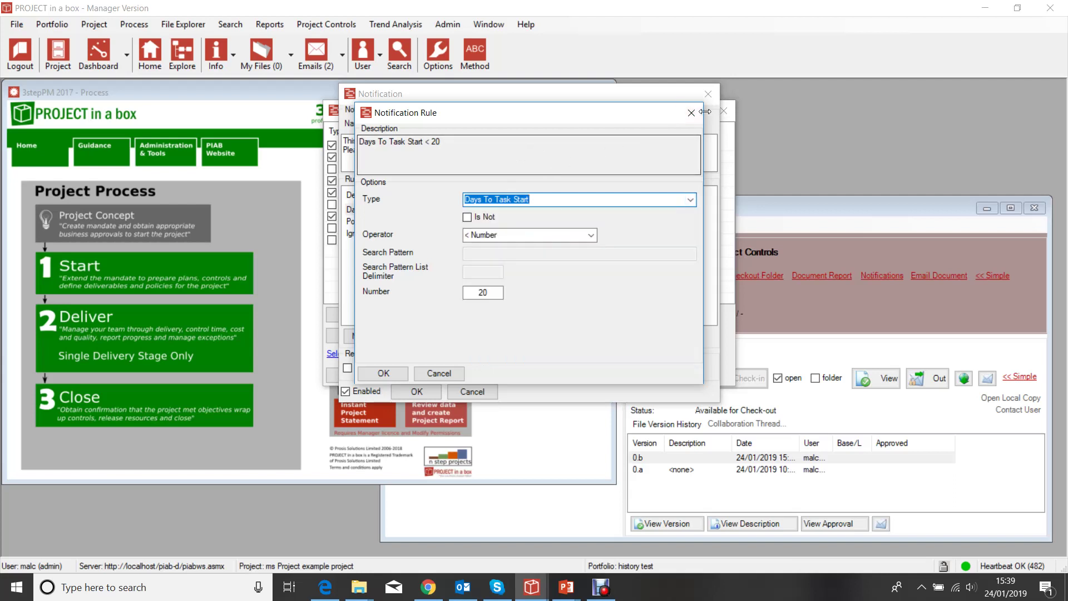
click(590, 234)
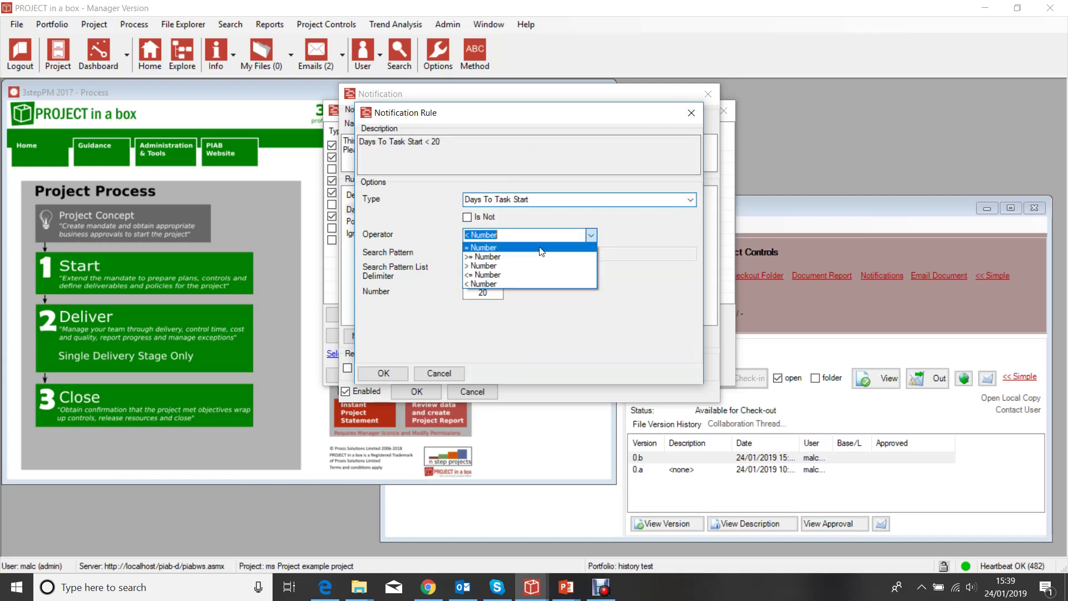
click(634, 225)
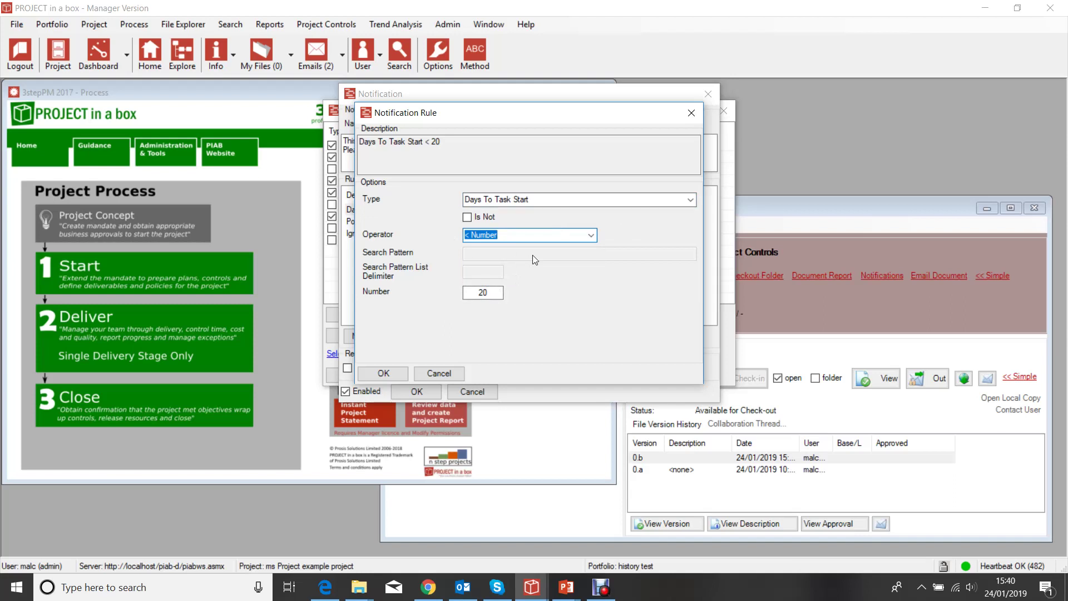
click(689, 115)
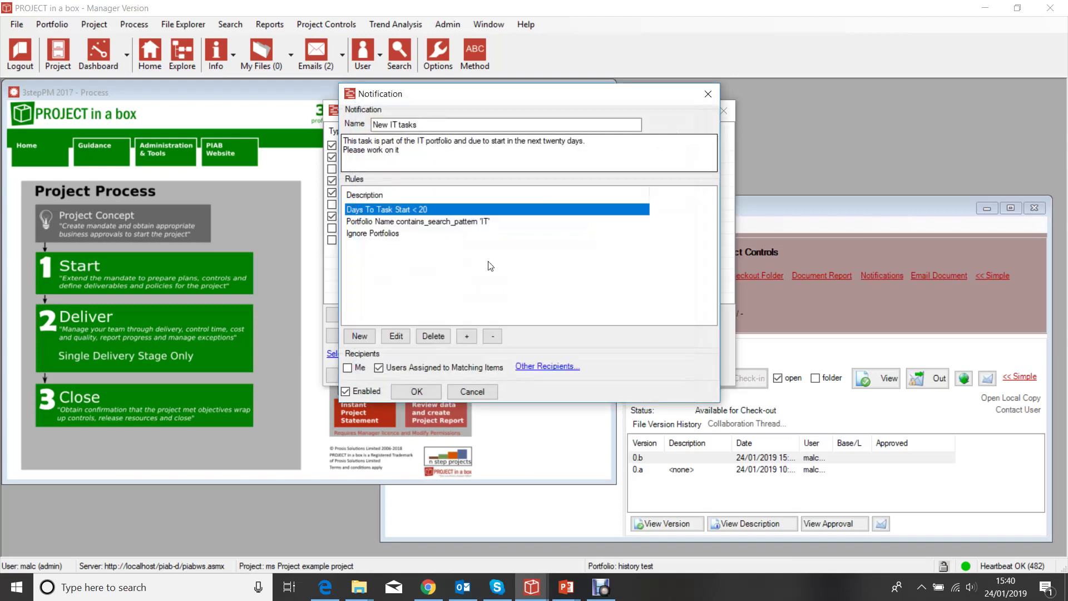
Step: Try extending the Portfolio Name rule's search pattern to IT;HR, and cancel the rule edit
double_click(414, 219)
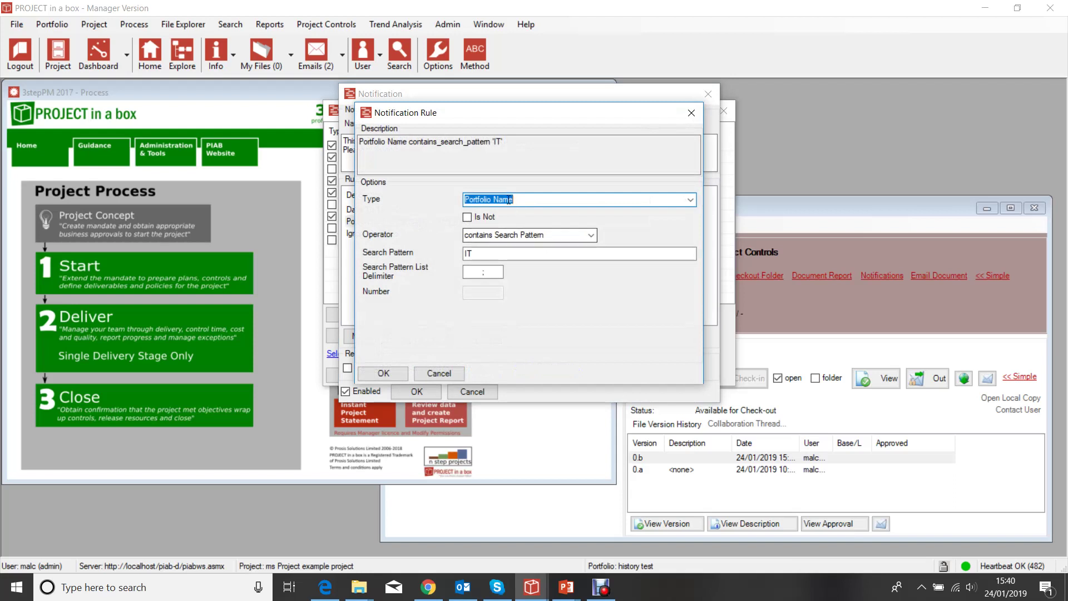
click(479, 254)
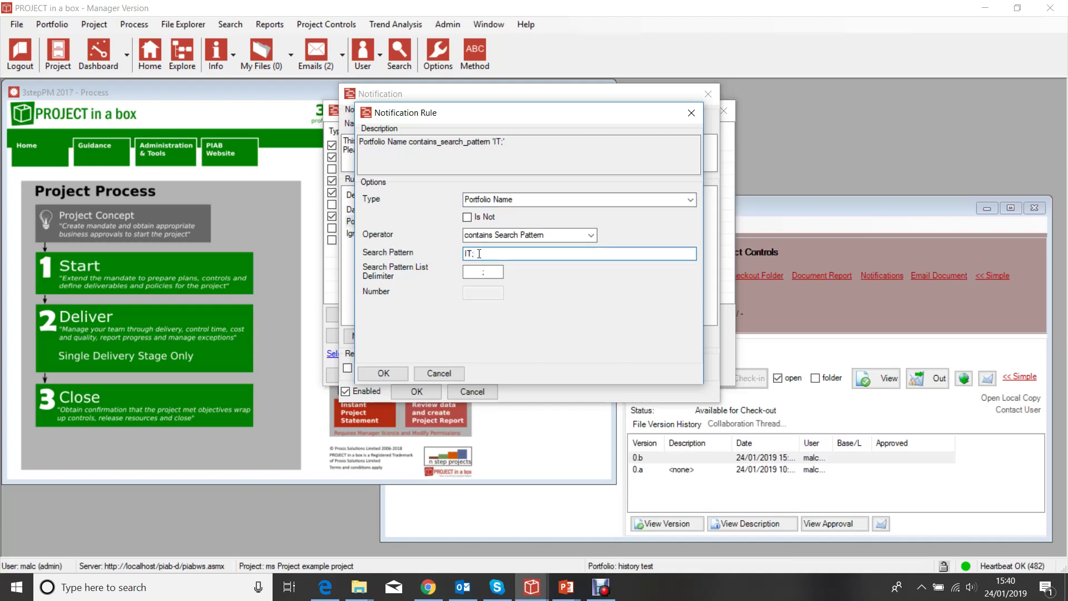
text(HR)
click(428, 373)
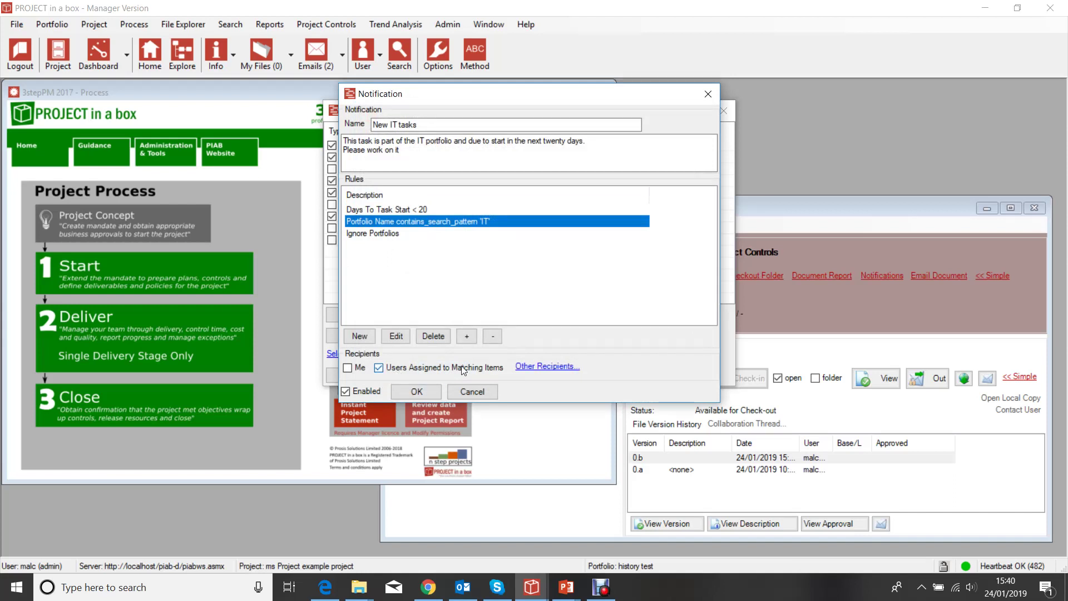
Step: Try adding Me as a recipient of the New IT tasks notification, clear it again and close the notification
click(348, 369)
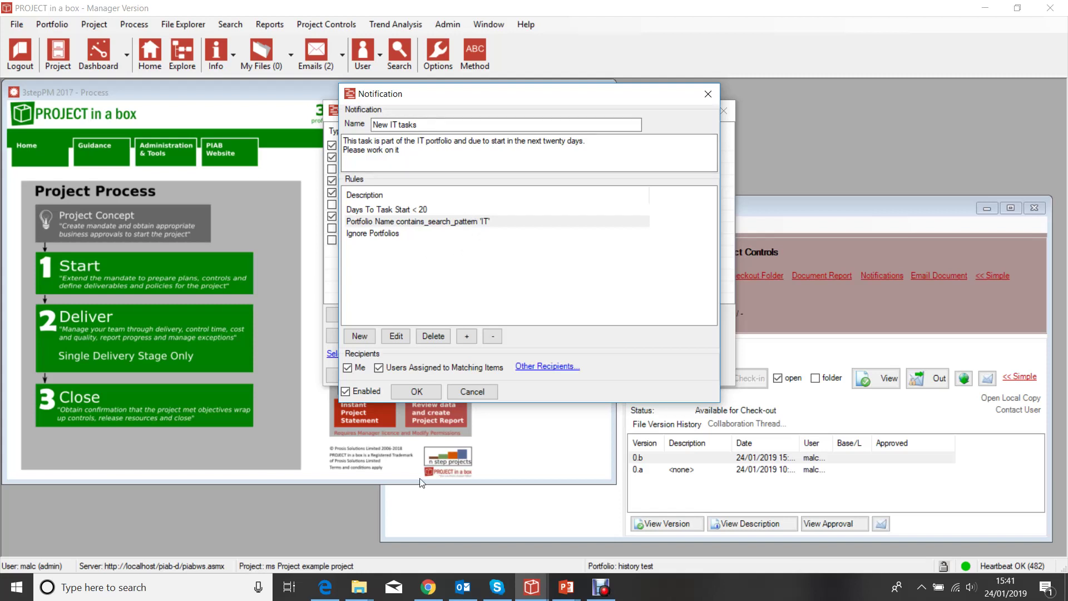
click(348, 367)
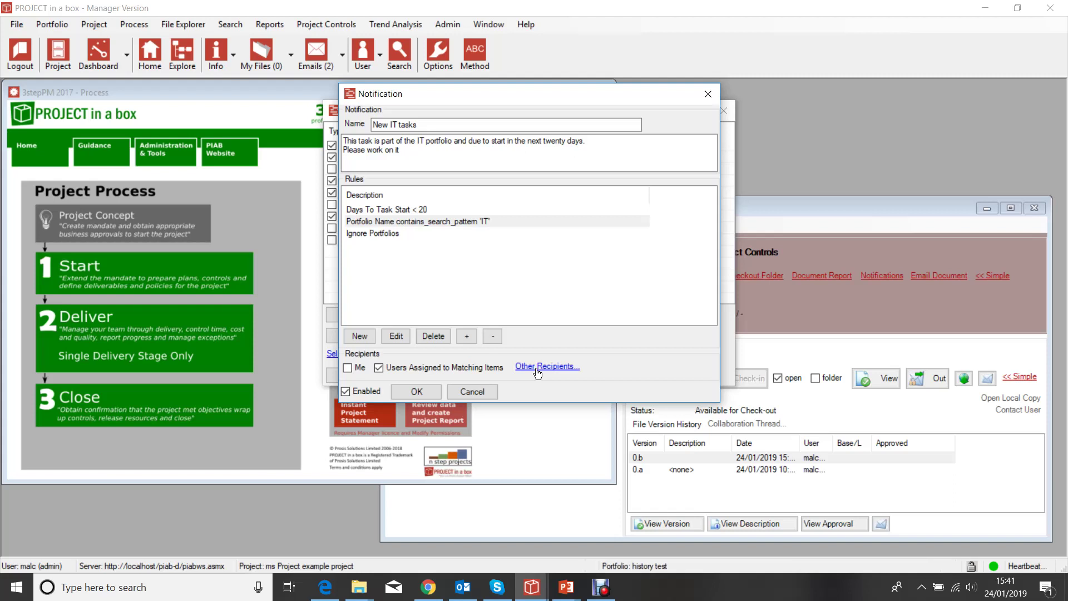
click(708, 93)
Step: Open the Task Overdue? notification, turn its Me recipient off and back on, and accept the notification
click(422, 218)
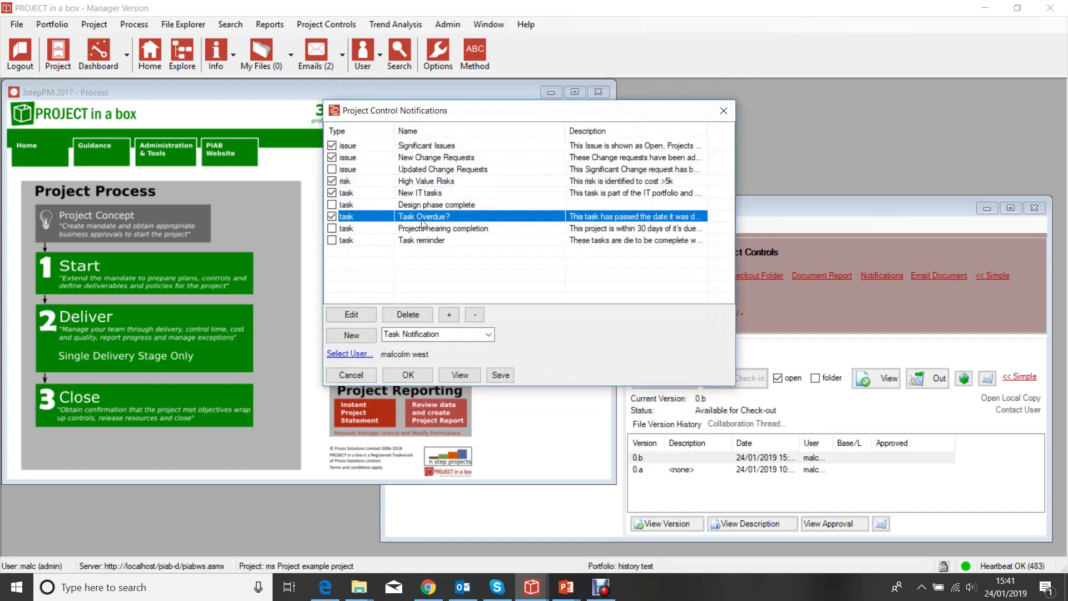
double_click(422, 221)
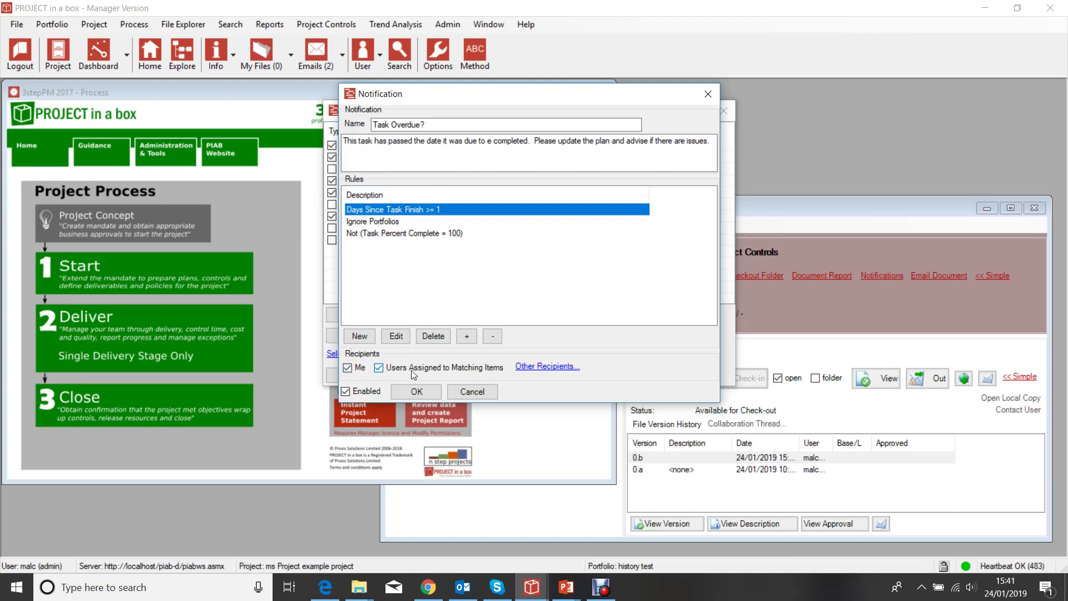
click(352, 367)
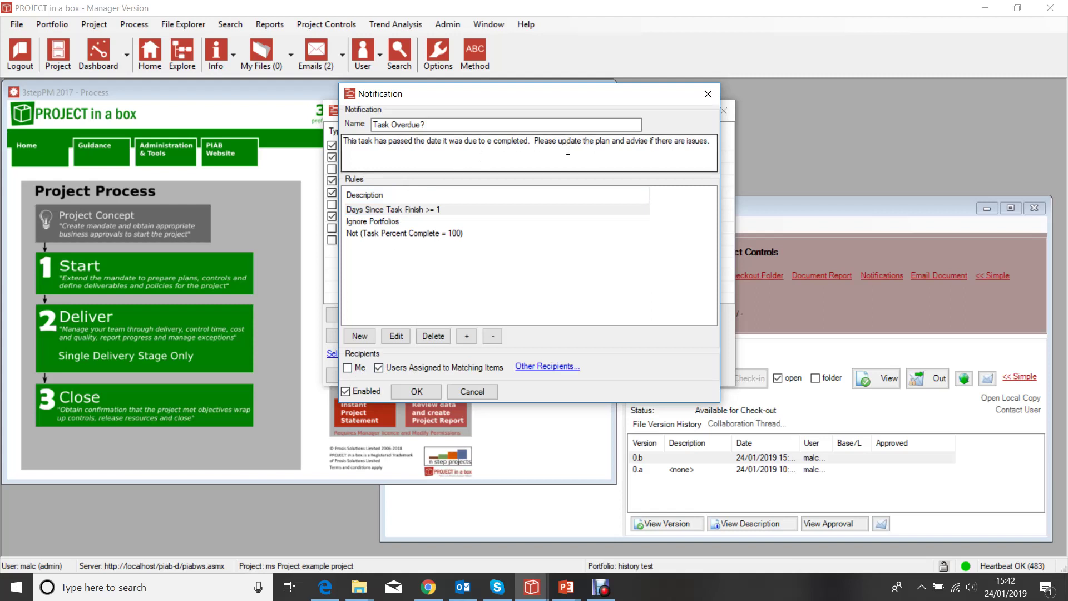
click(347, 368)
click(414, 393)
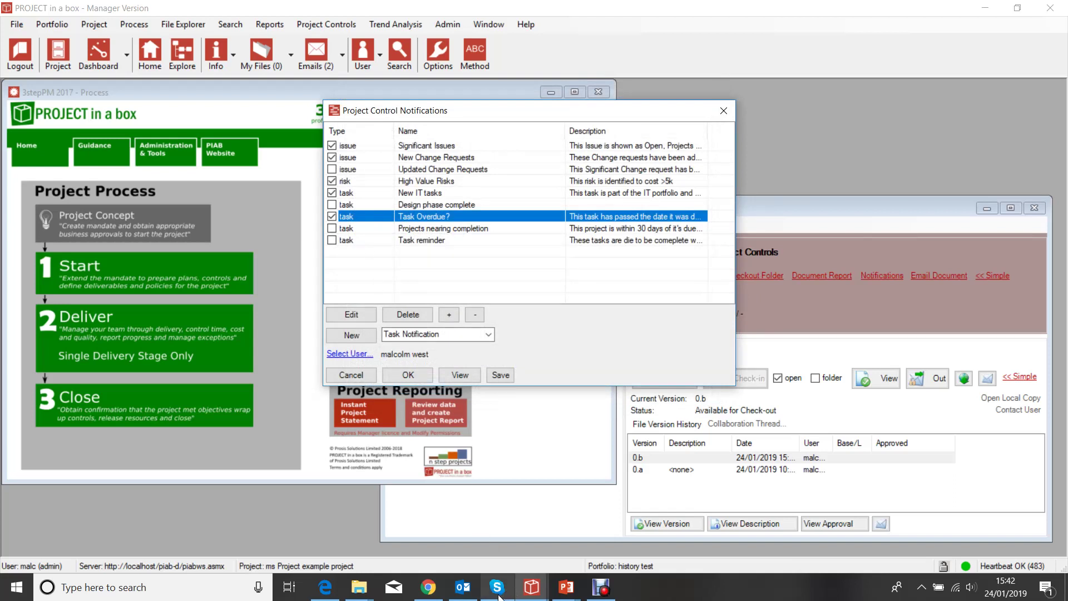
Step: Switch to Outlook, review the notification details and task list in the PIAB notification email, and close the message
click(464, 594)
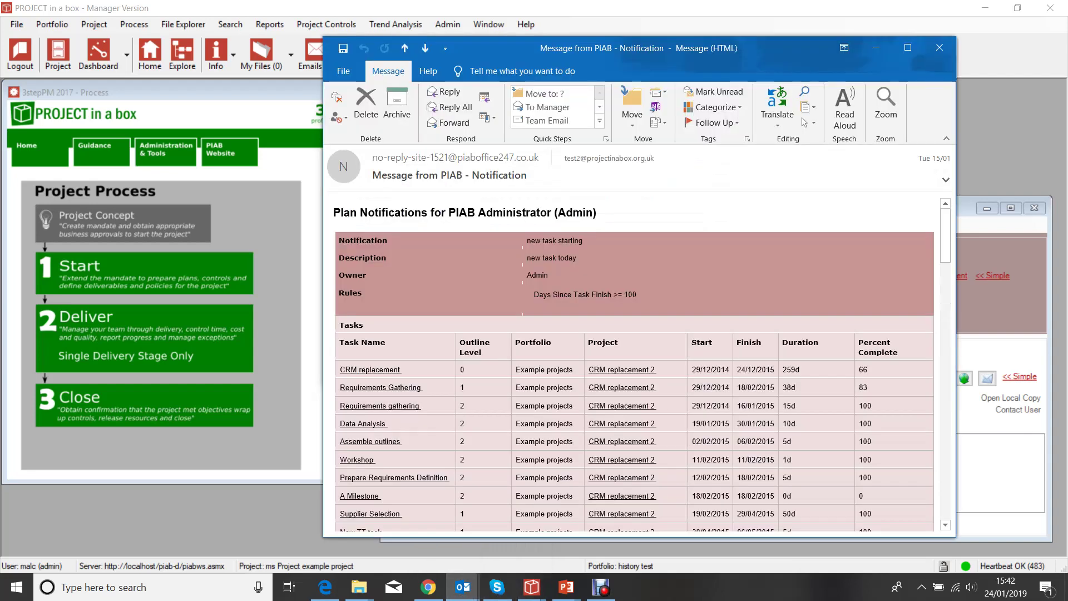
drag(729, 47, 500, 1)
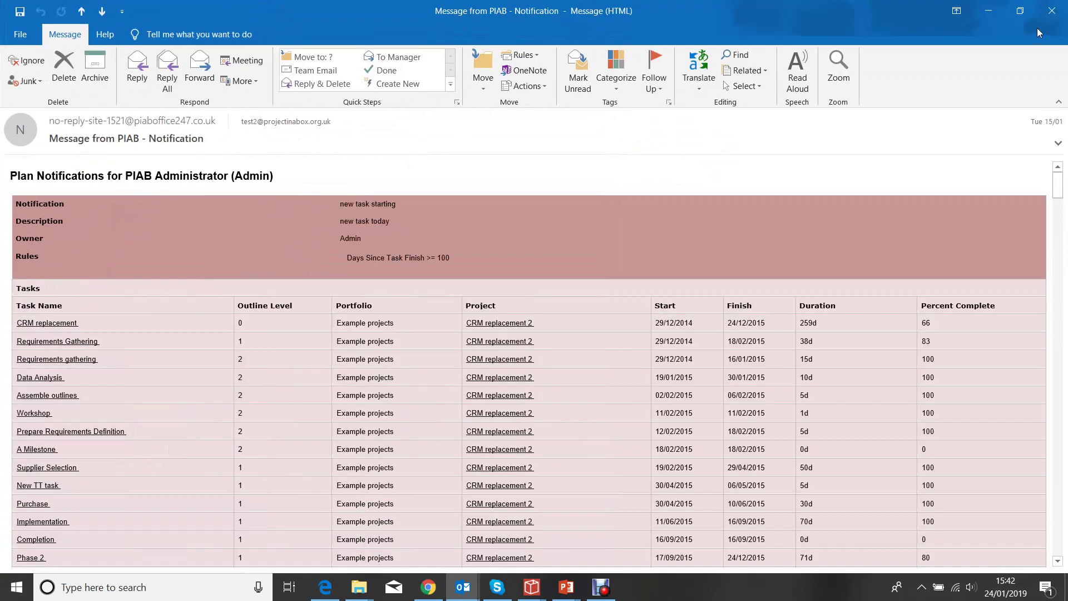
click(1020, 10)
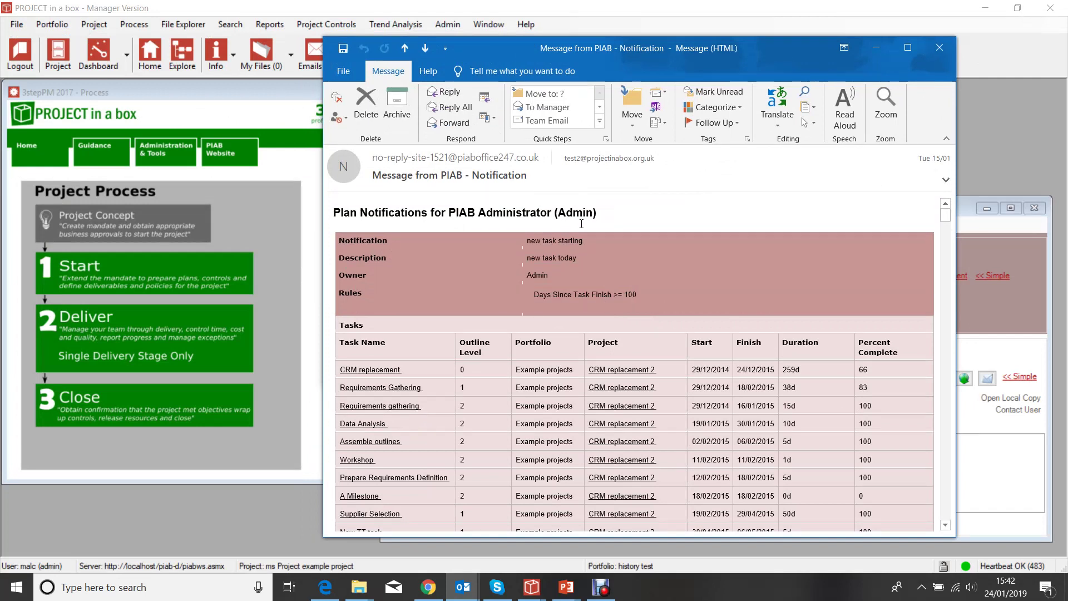
scroll(505, 255, down, 2)
scroll(506, 331, down, 1)
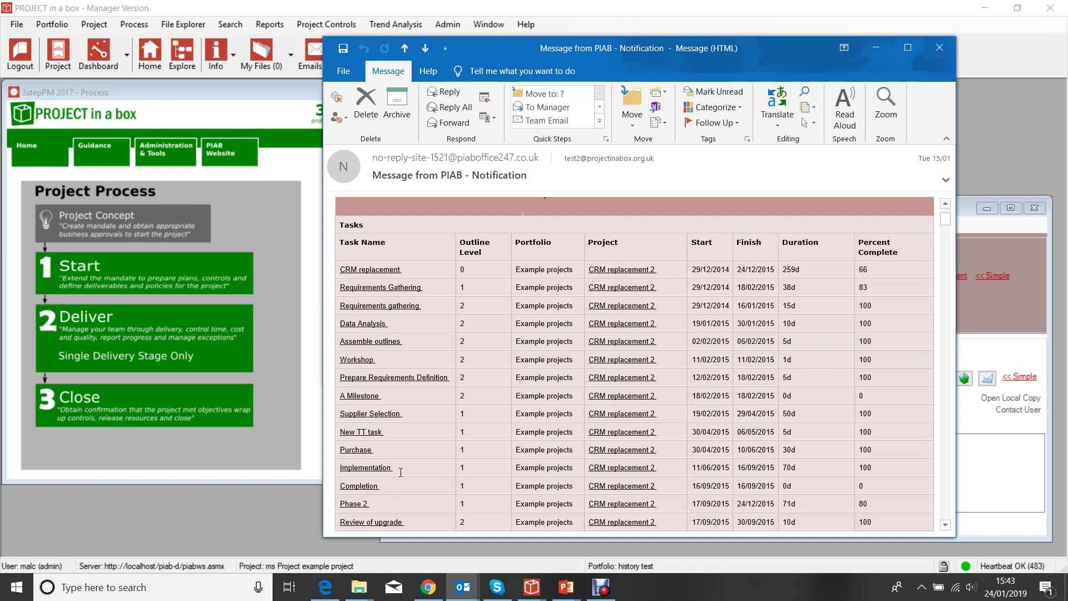
click(939, 47)
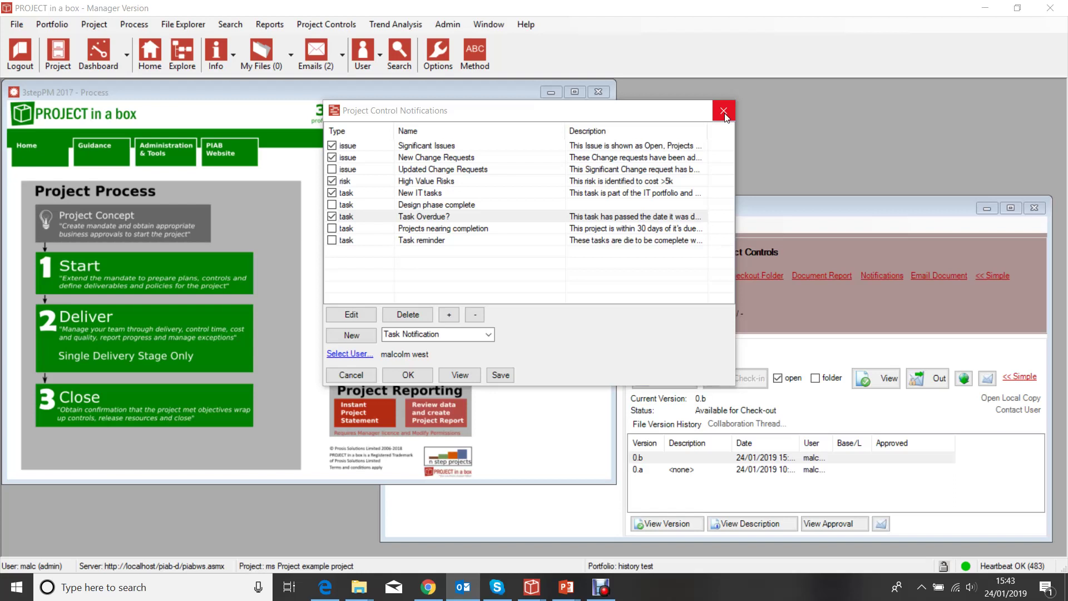
Step: Close the project control notifications, discarding the unsaved changes
click(724, 112)
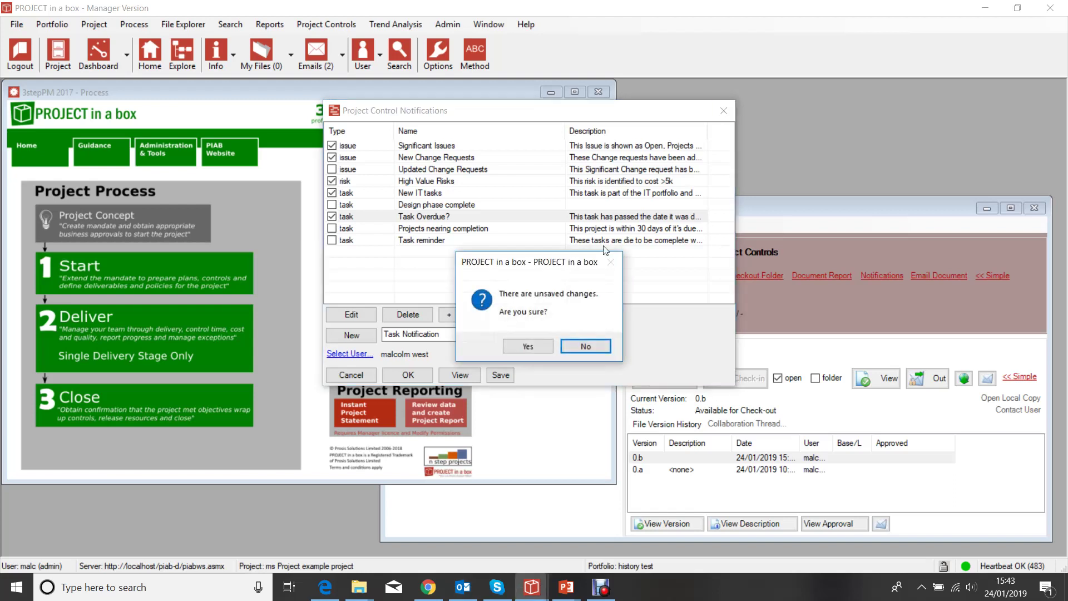
click(526, 347)
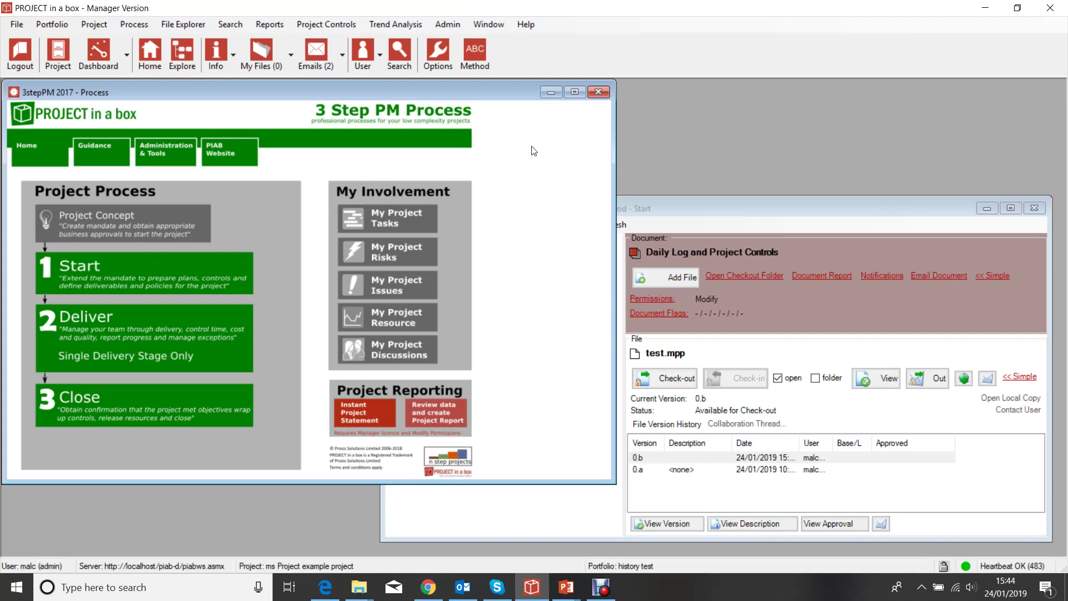
Step: Open My Project Tasks, check the Awareness Raising task's resources, comment and general details, and close both windows
click(403, 222)
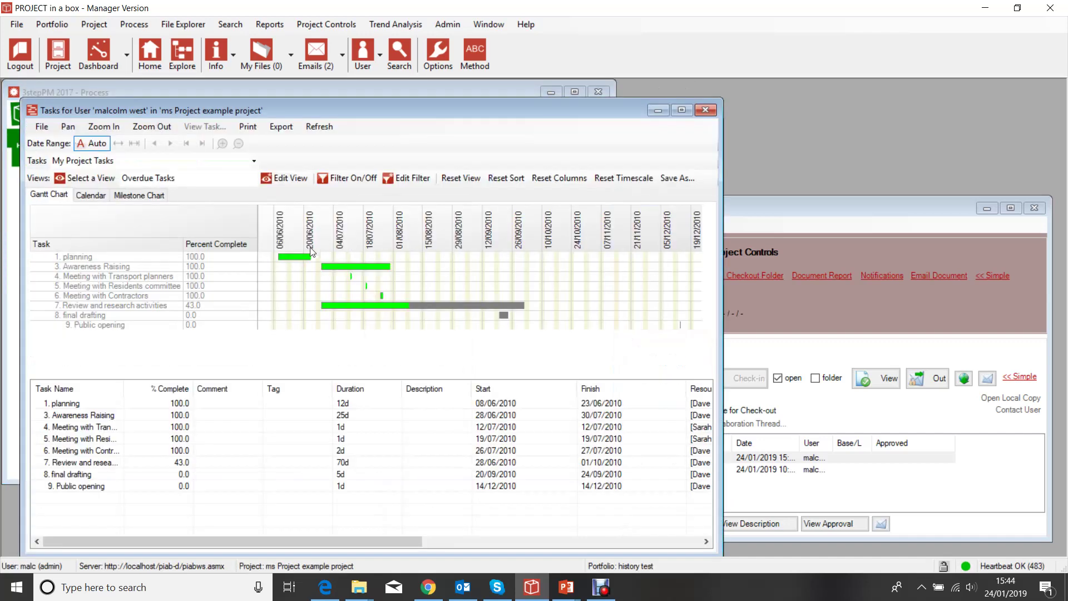
click(335, 270)
double_click(336, 270)
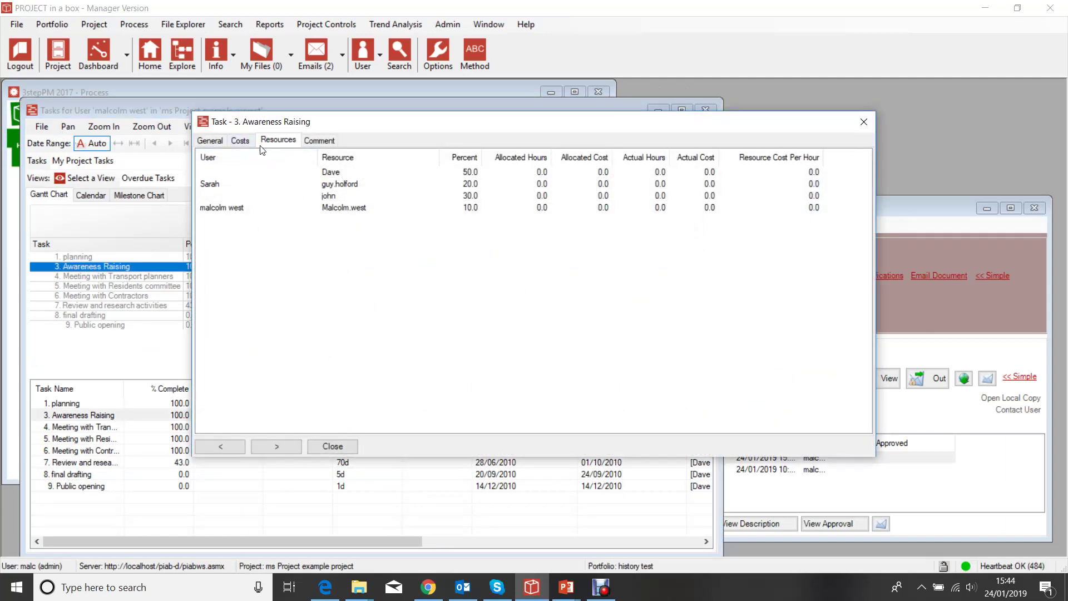
click(320, 141)
click(210, 140)
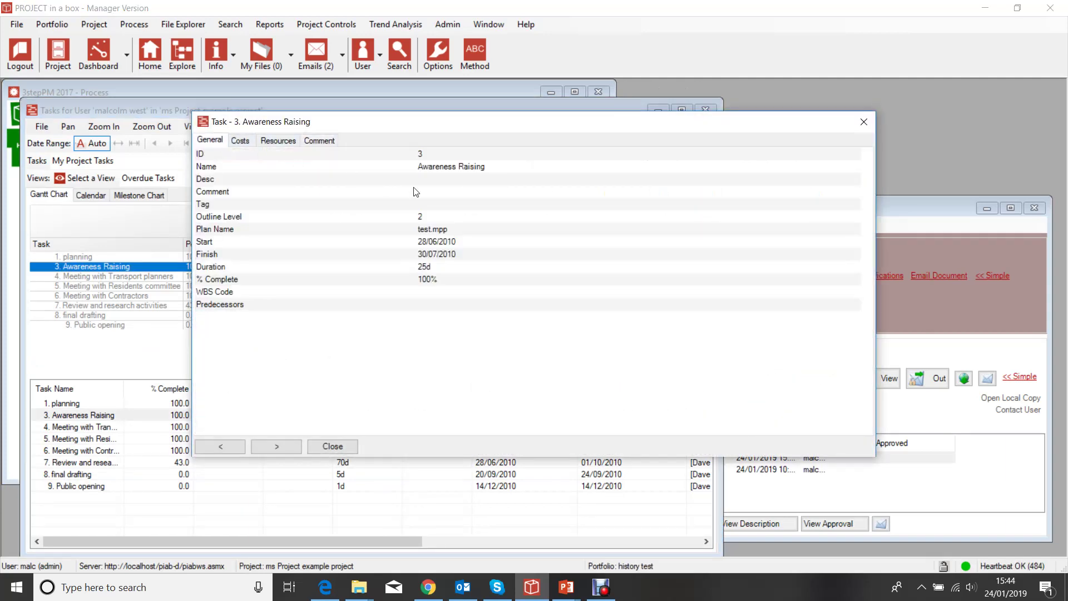
click(867, 126)
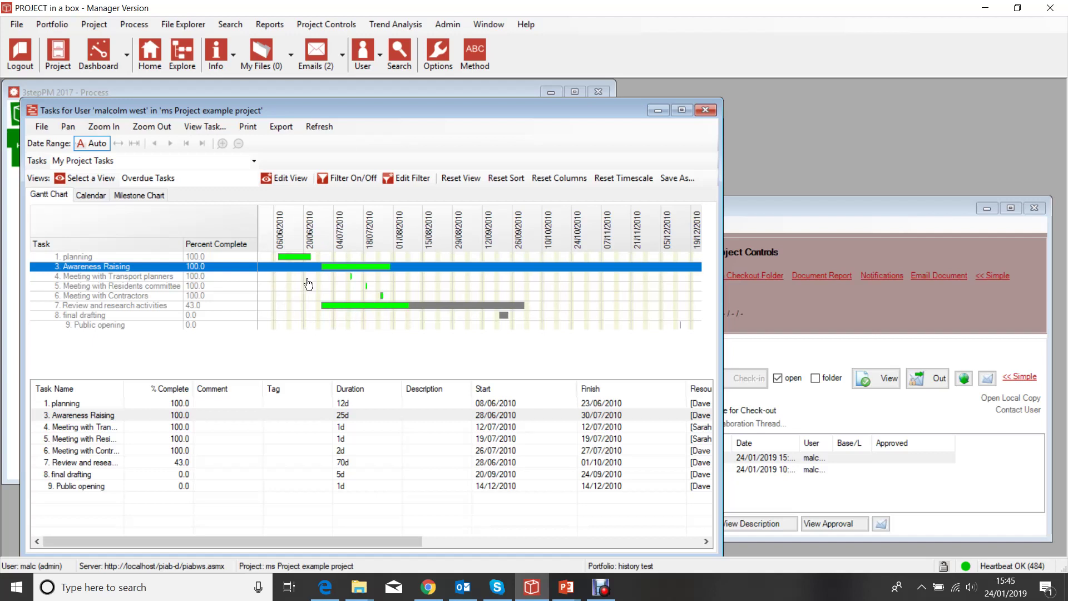
click(705, 110)
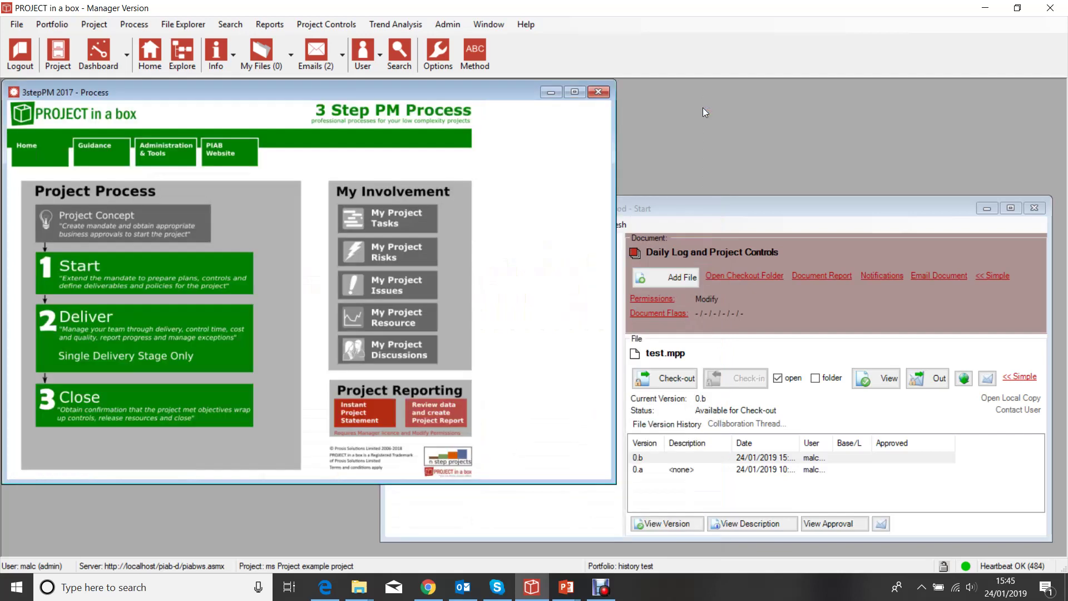